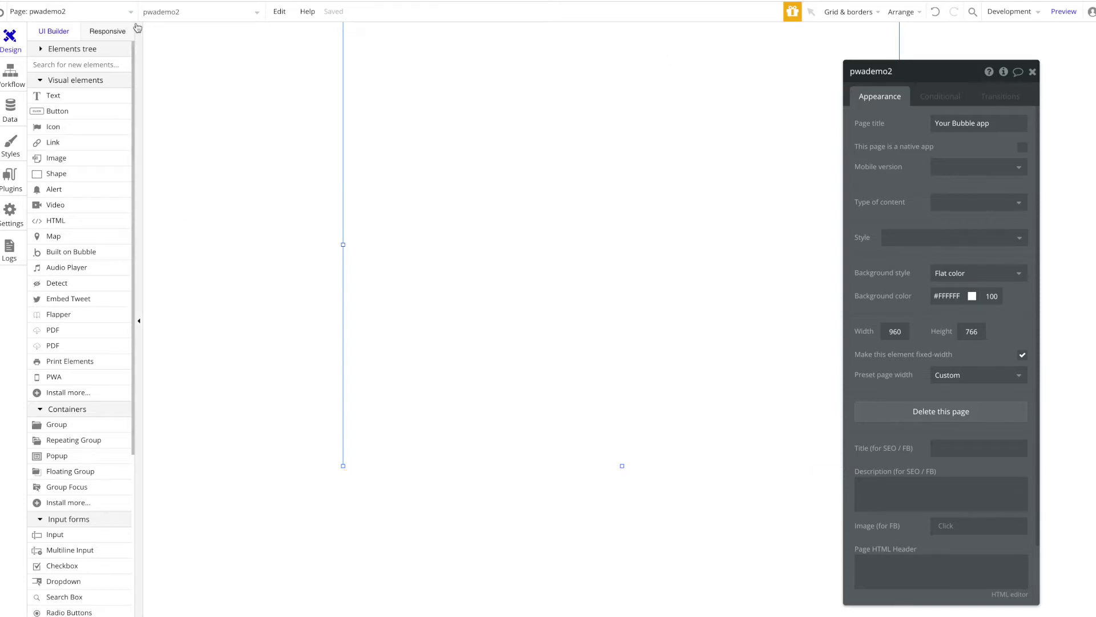
- Turn off the fixed-width setting for the pwademo2 page and extend its height to about 851 px
click(113, 12)
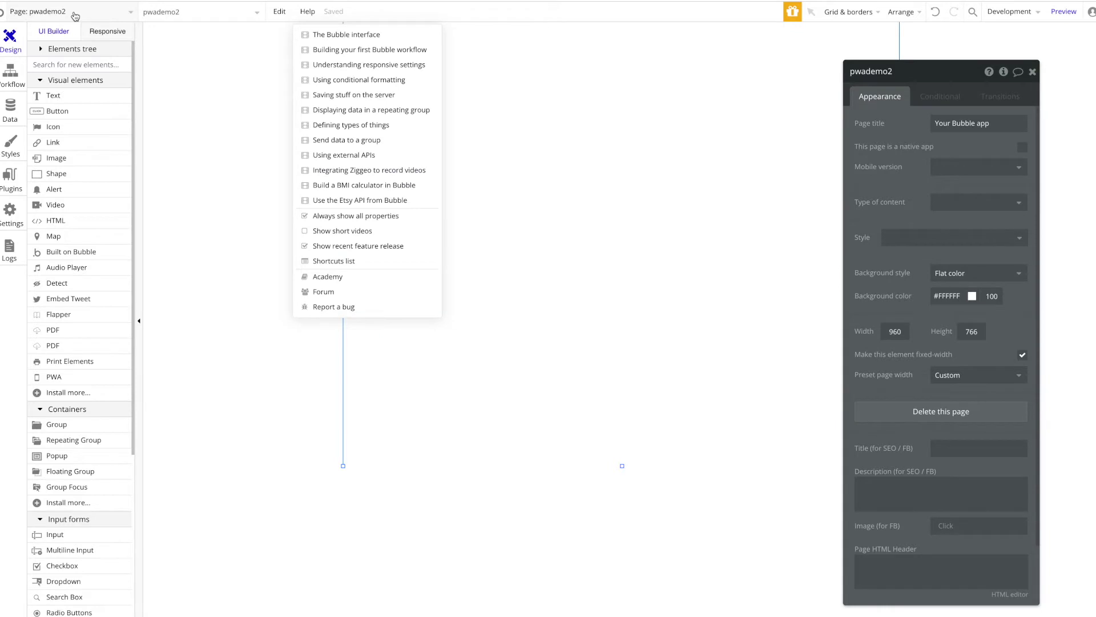
click(95, 19)
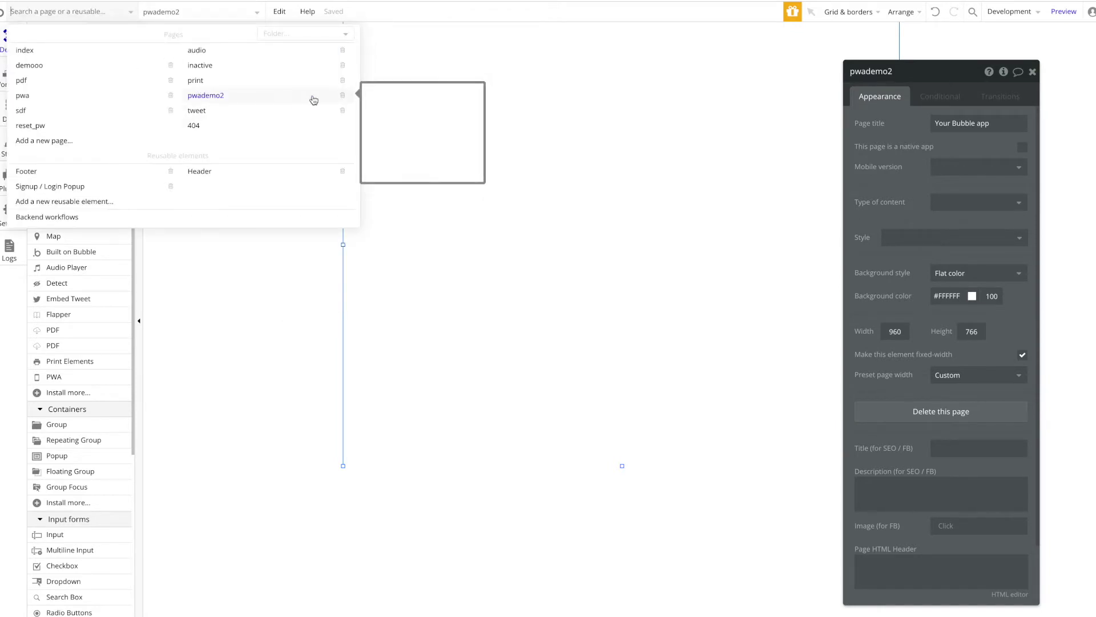
click(1022, 355)
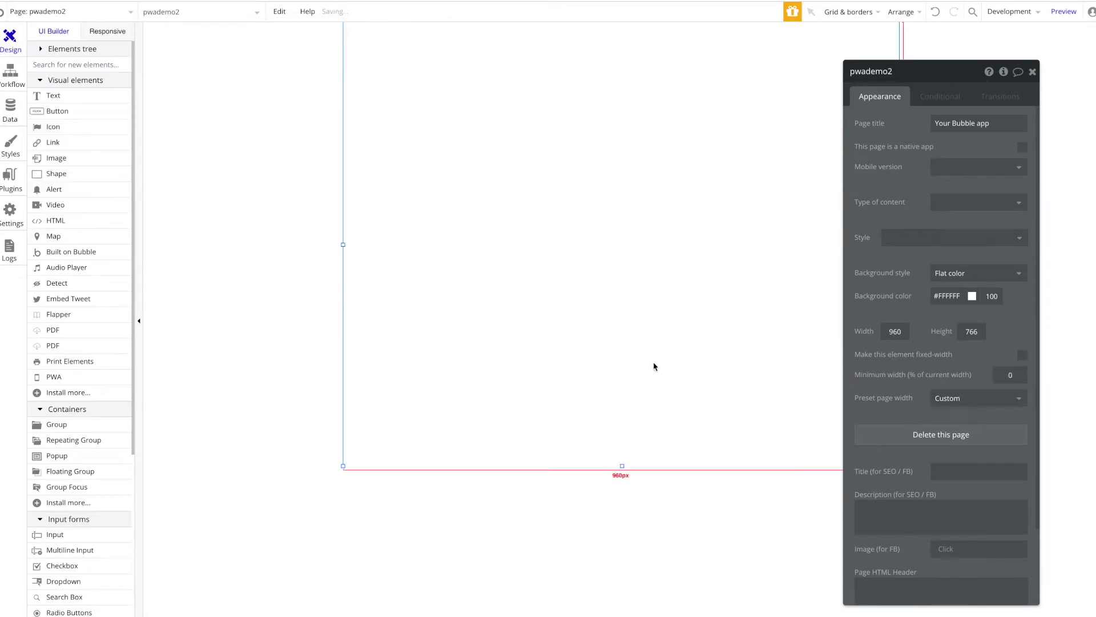
drag(621, 466, 624, 516)
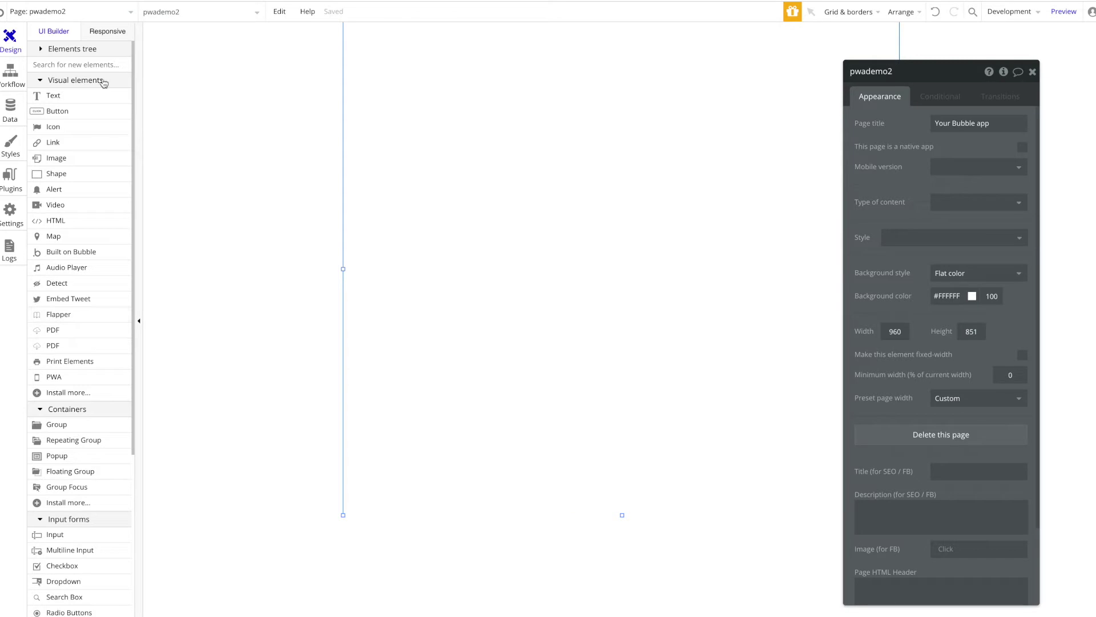
click(87, 12)
click(279, 12)
click(85, 11)
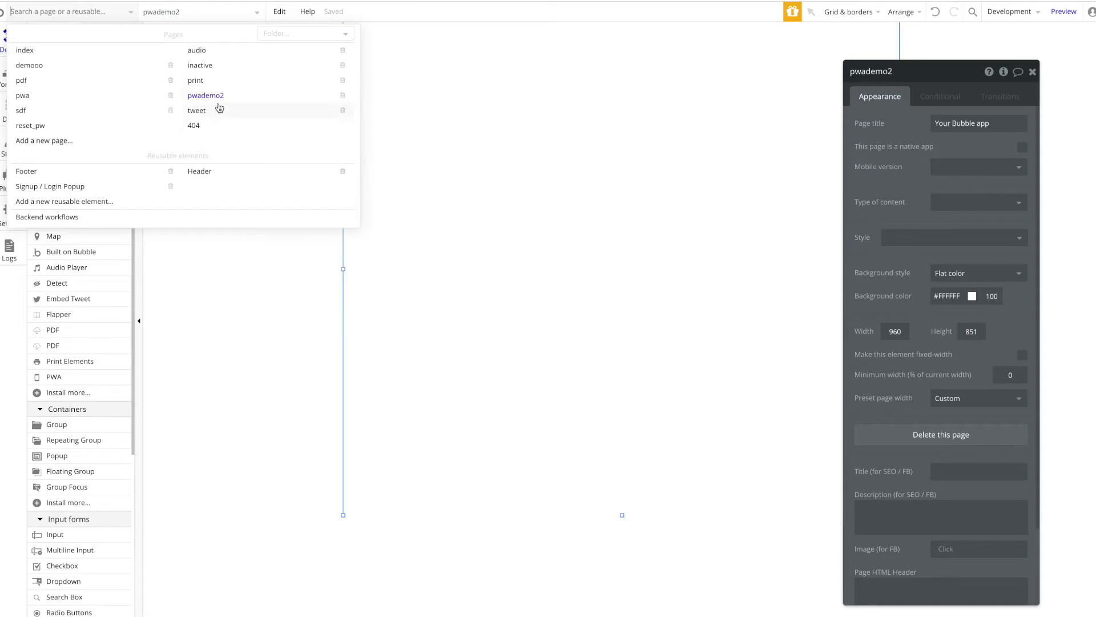
click(577, 152)
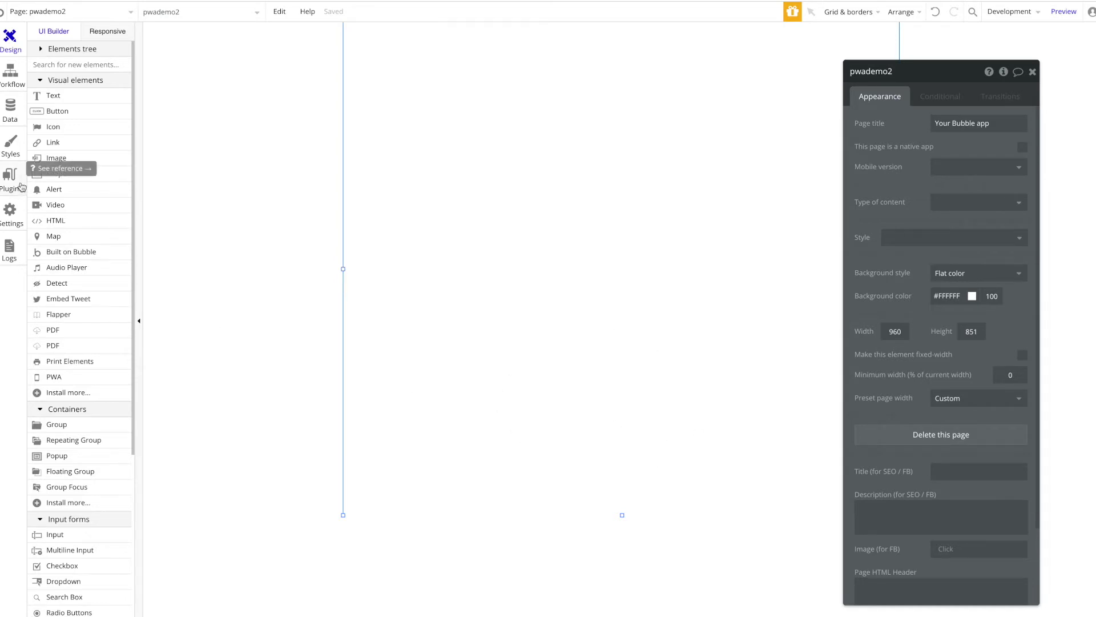
- Create a new non-private data type named listing in the app's database
click(13, 106)
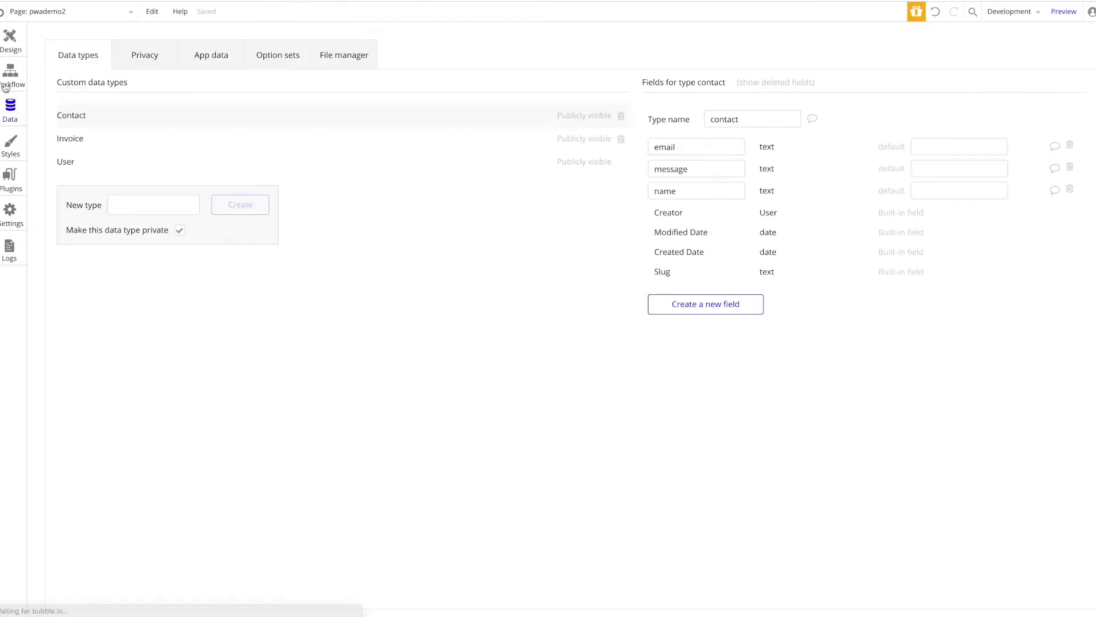
click(150, 208)
click(180, 230)
click(156, 207)
text(listign)
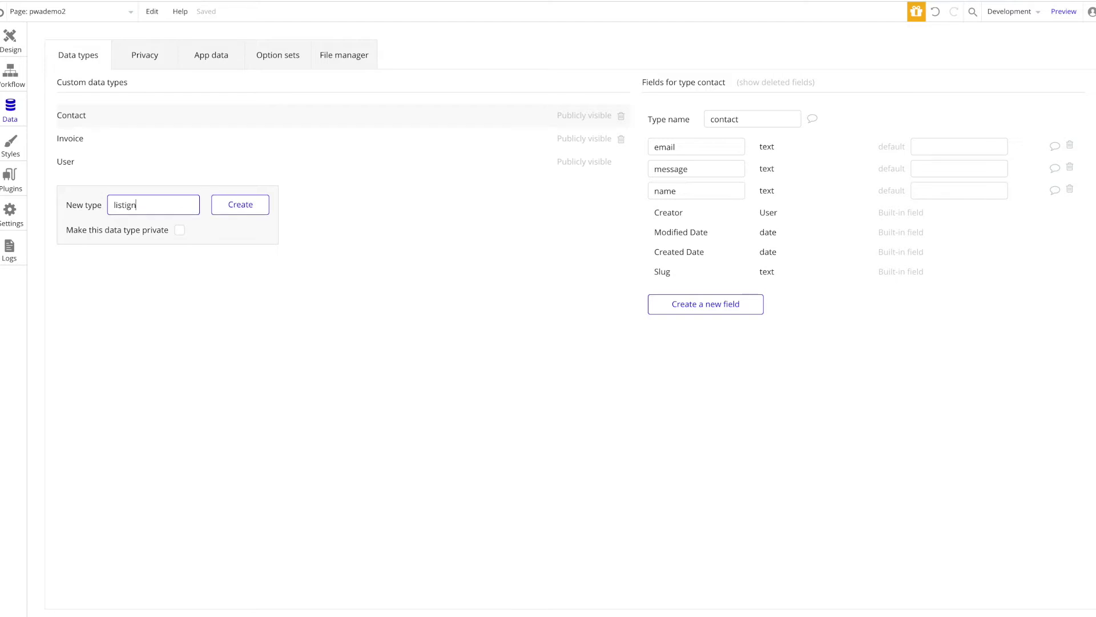
key(Return)
double_click(736, 120)
text(listing)
- Add a single-value text field called name to the listing data type
click(714, 242)
click(570, 114)
click(571, 135)
click(575, 96)
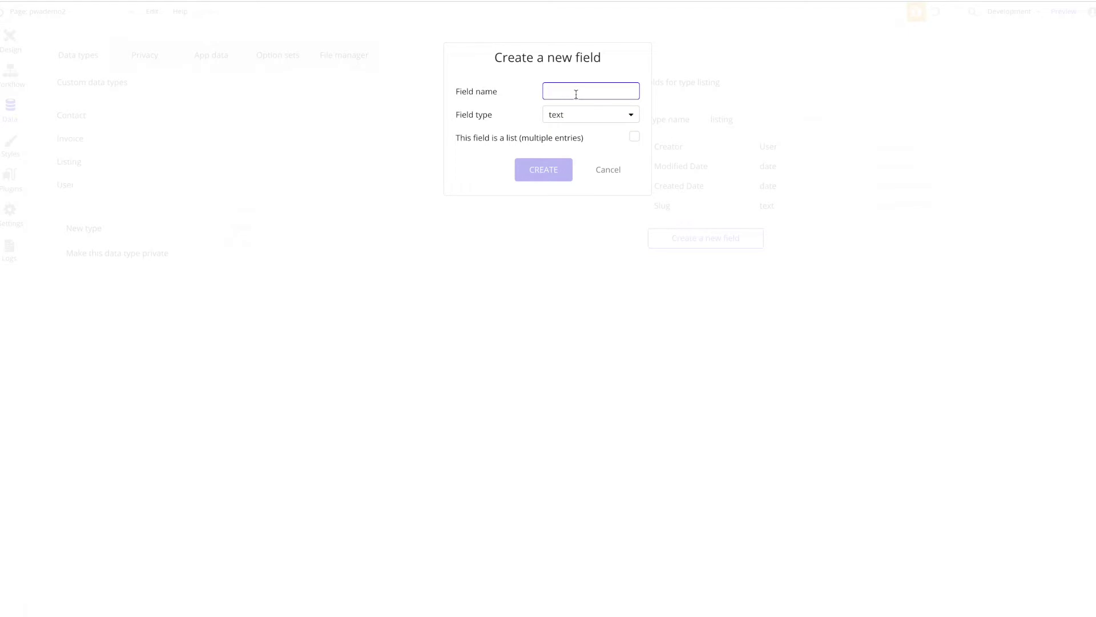
text(name)
click(544, 161)
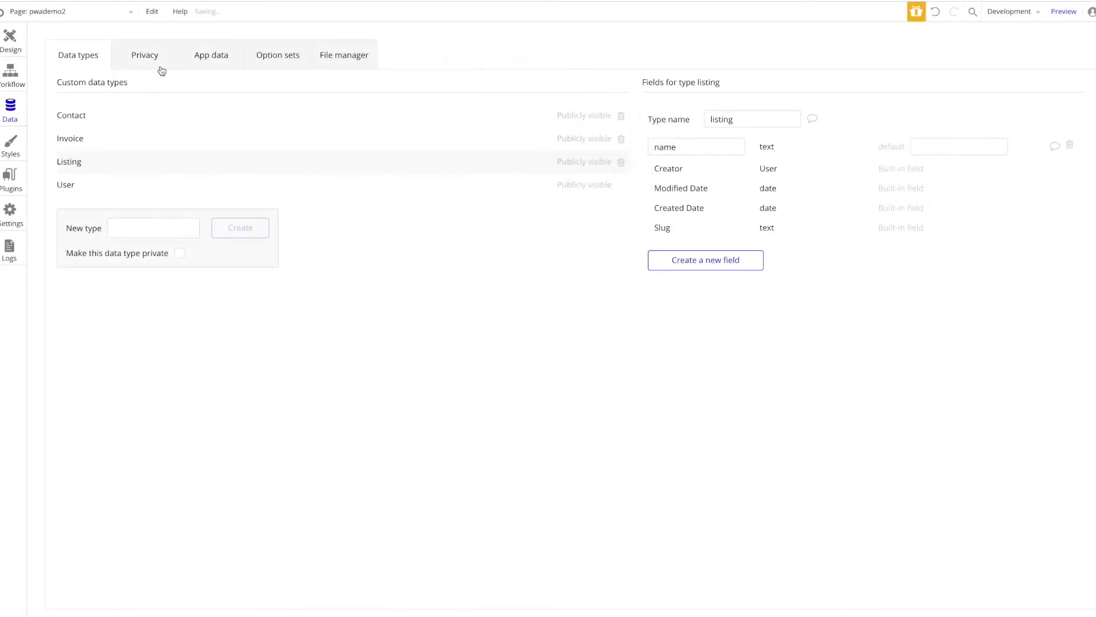
- Create a listing database entry with the name House A in the application data
click(233, 66)
click(86, 231)
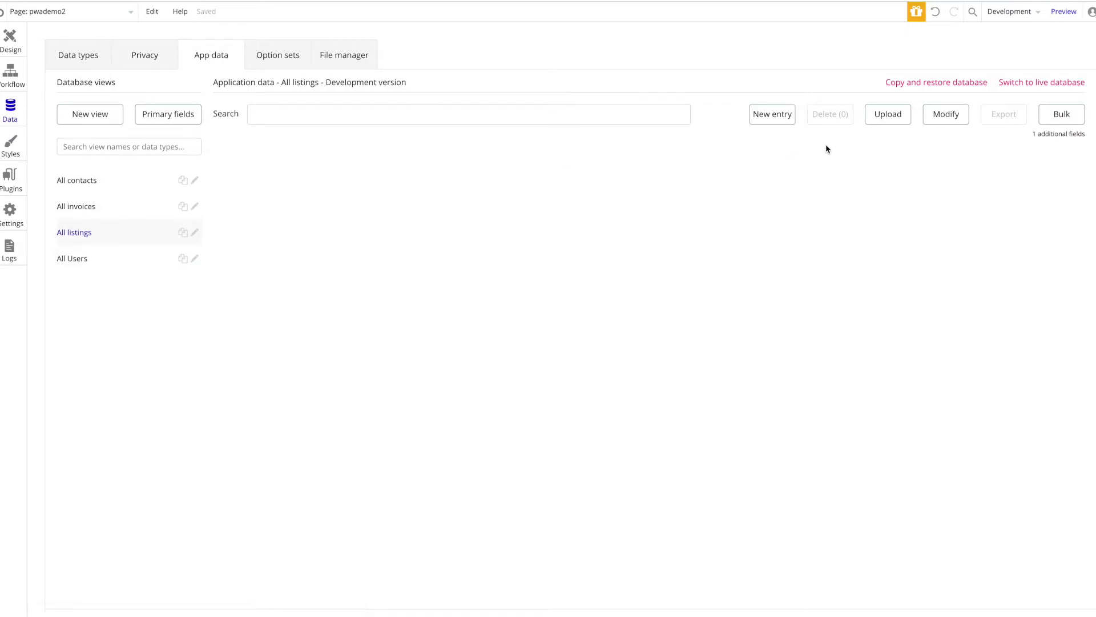
click(772, 114)
click(235, 89)
text(House A)
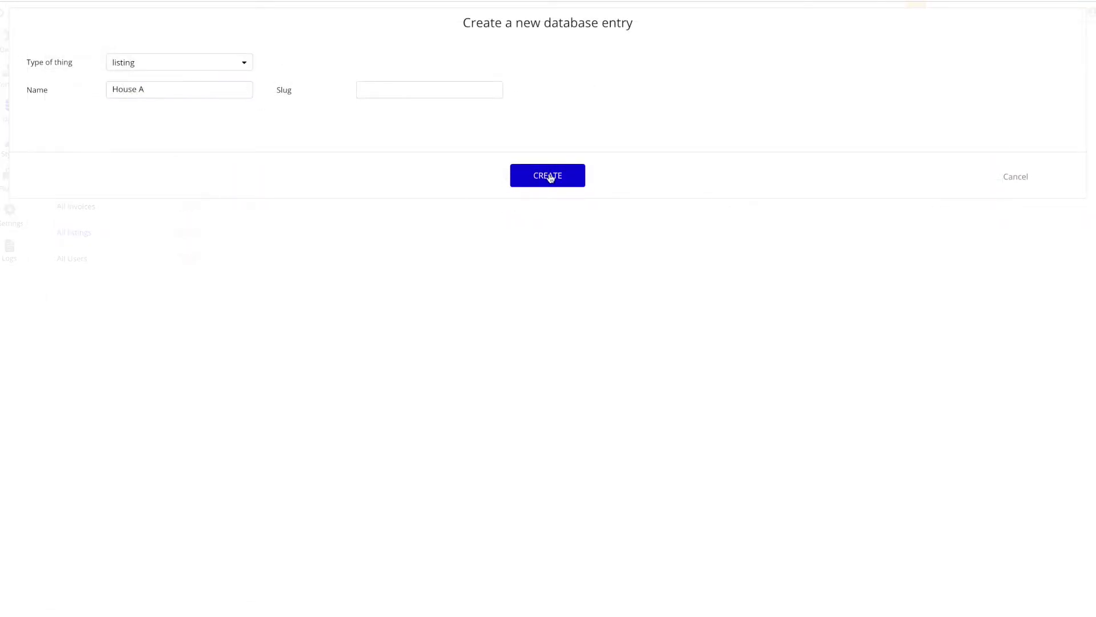
click(548, 176)
- Create a second listing entry with the name House B
click(772, 114)
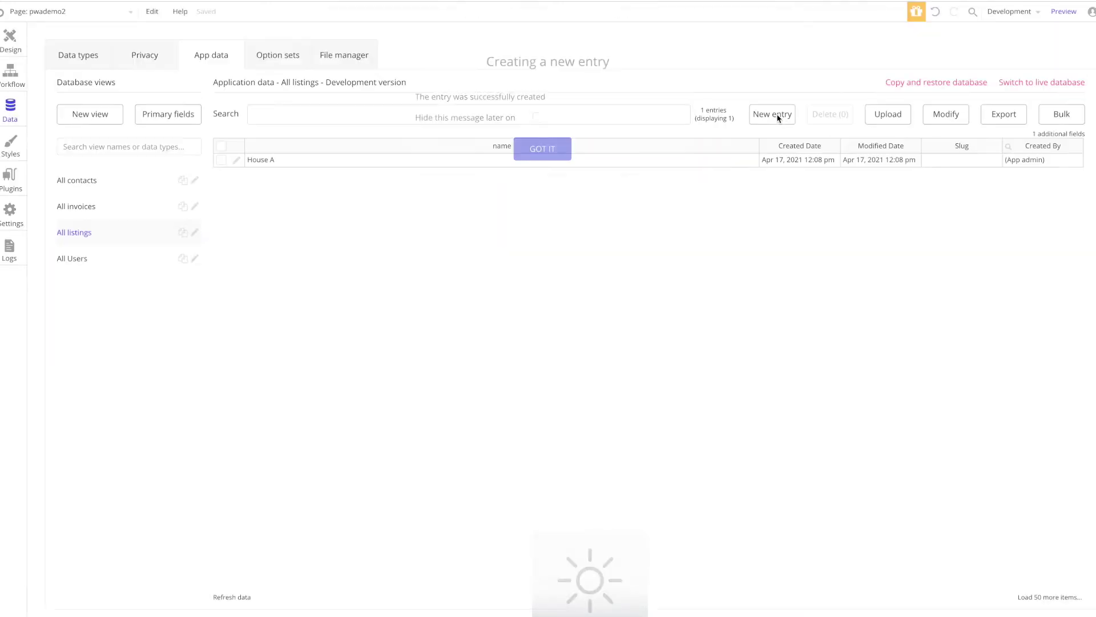
click(772, 114)
click(234, 88)
text(House B)
click(509, 170)
click(520, 175)
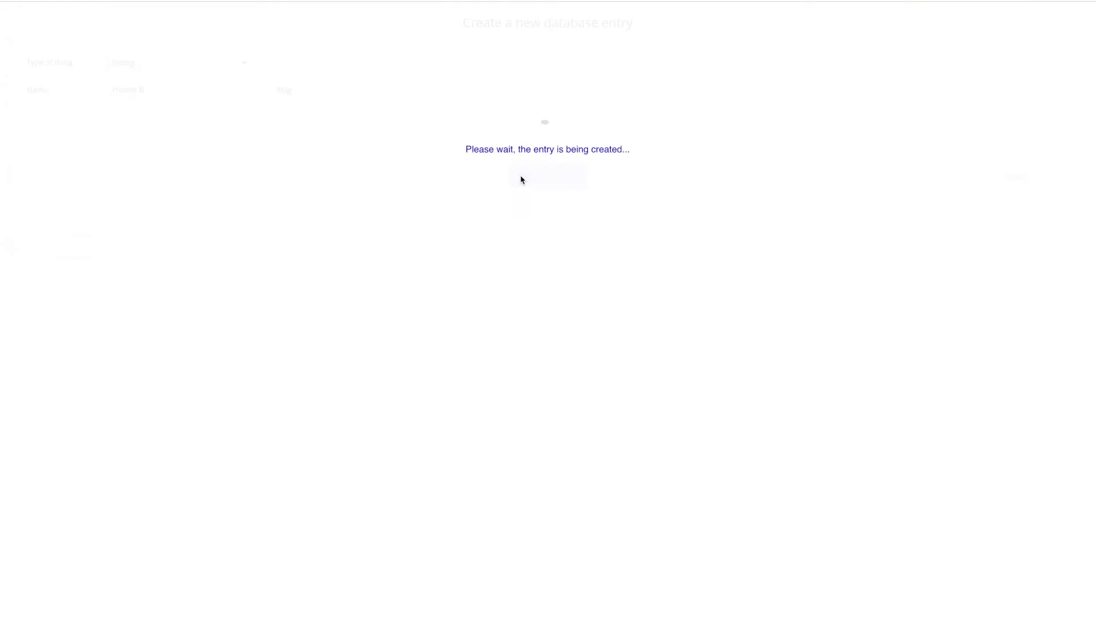
- Create a third listing entry with the name House C
click(772, 114)
click(215, 90)
text(House C)
click(566, 169)
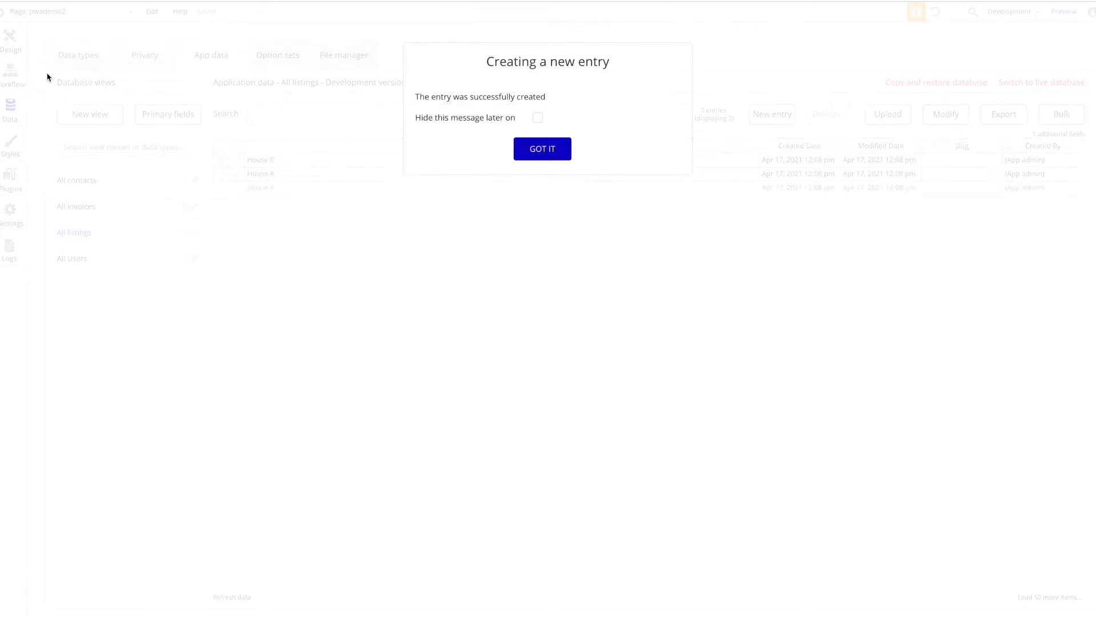
- Return to the page design, set the pwademo2 page width to 400 px and widen it slightly to about 458 px
click(11, 40)
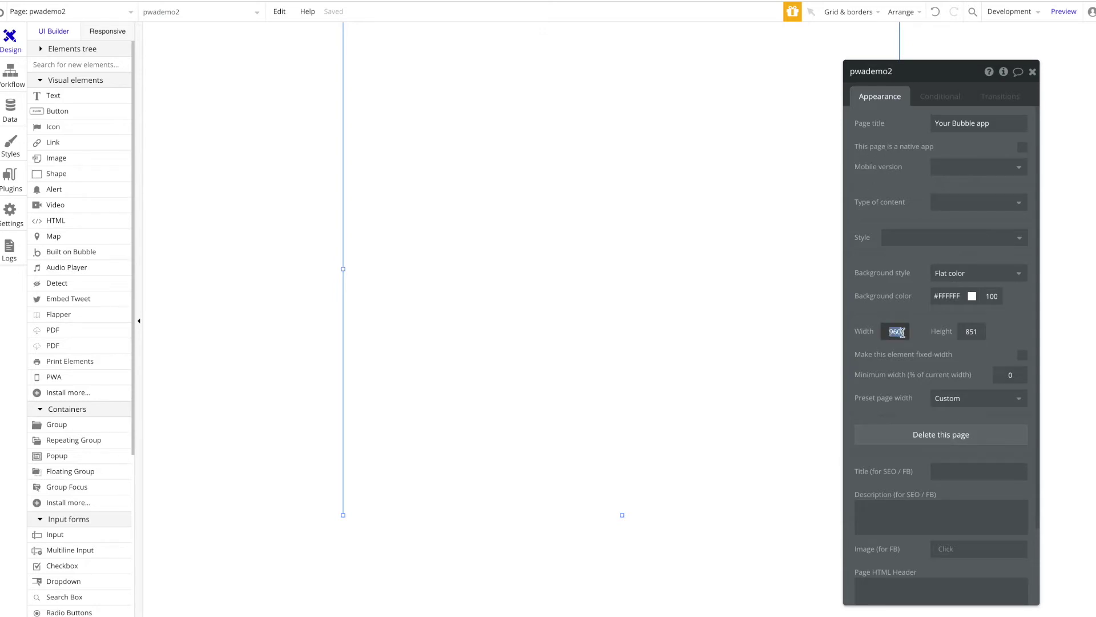
text(400)
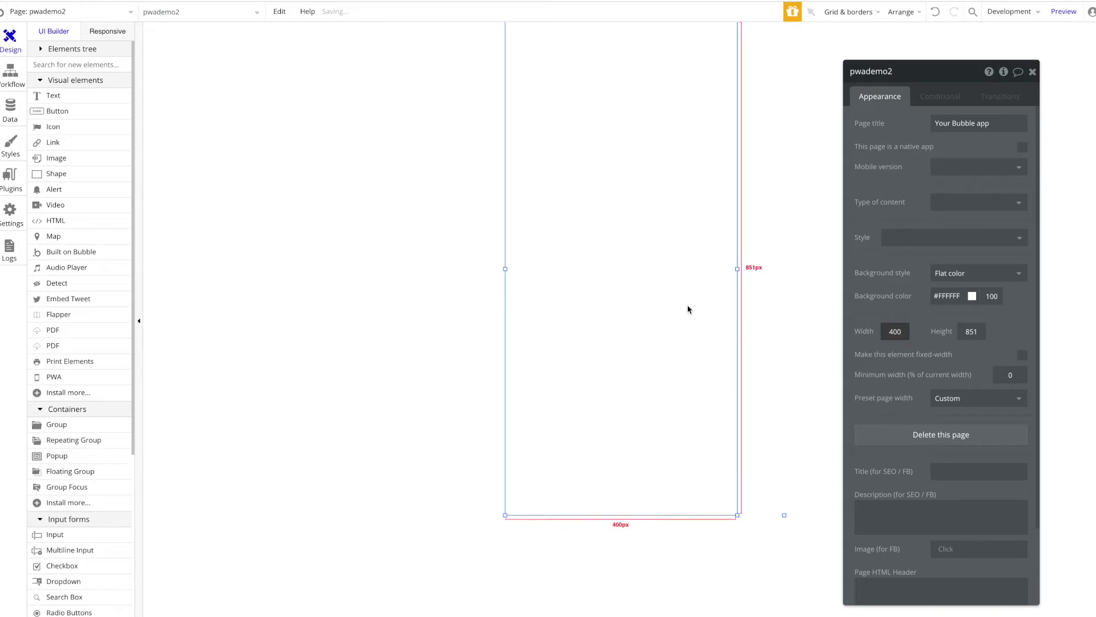
click(739, 269)
drag(740, 268, 747, 269)
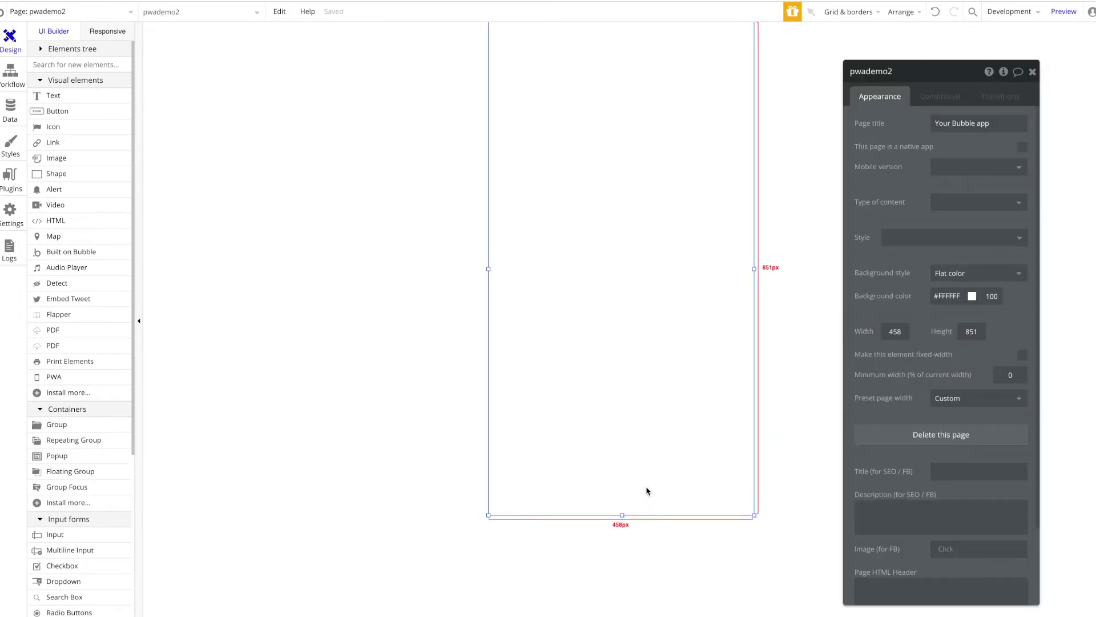
click(622, 515)
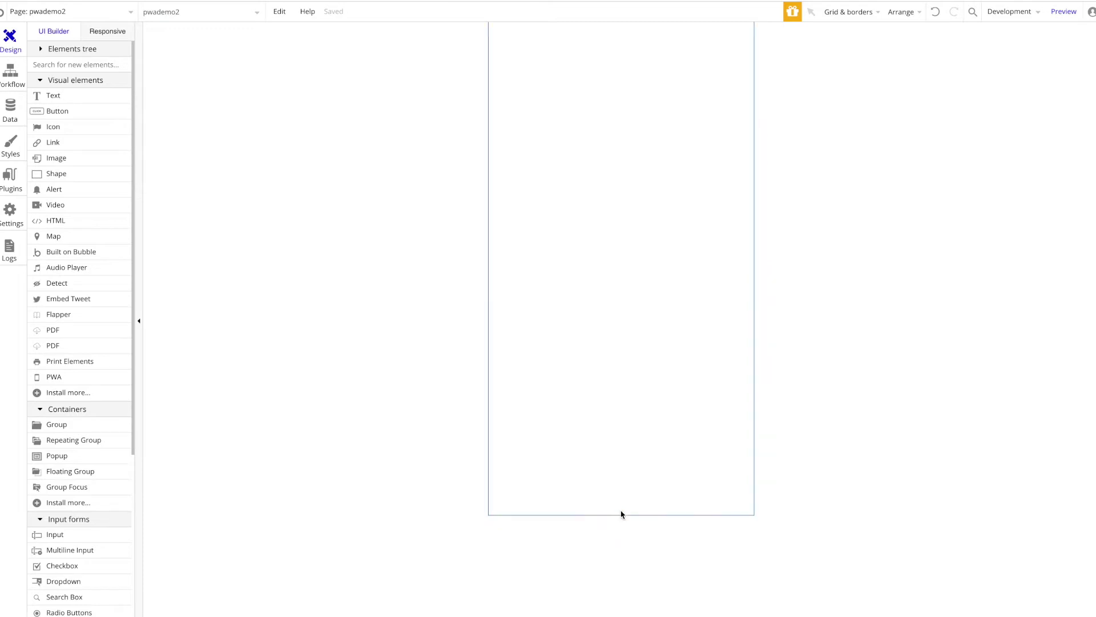
click(581, 412)
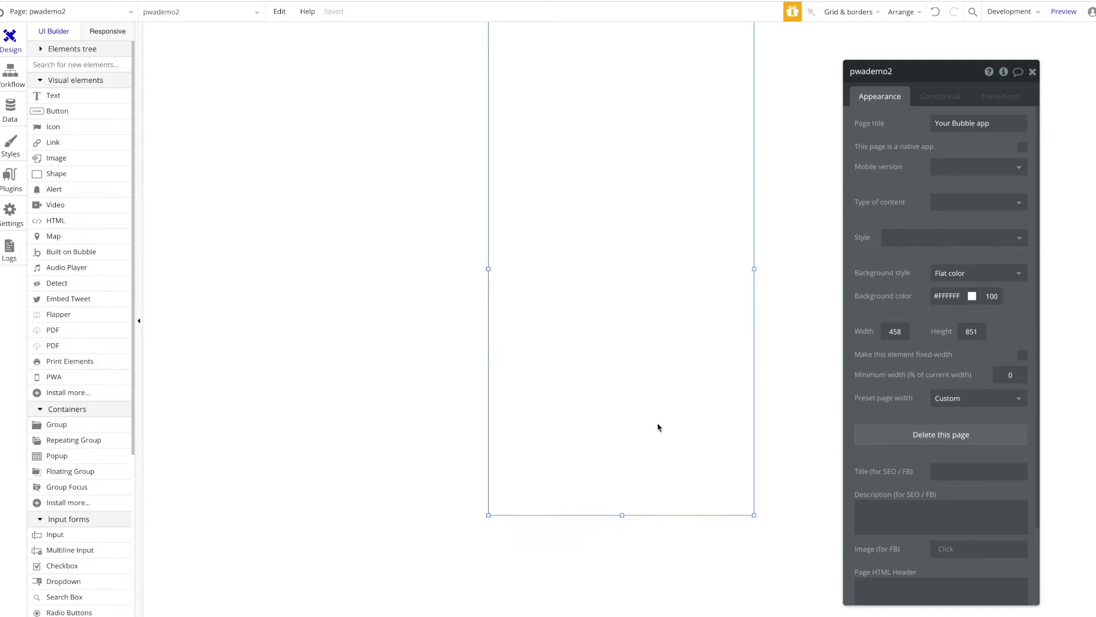
scroll(643, 507, down, 1)
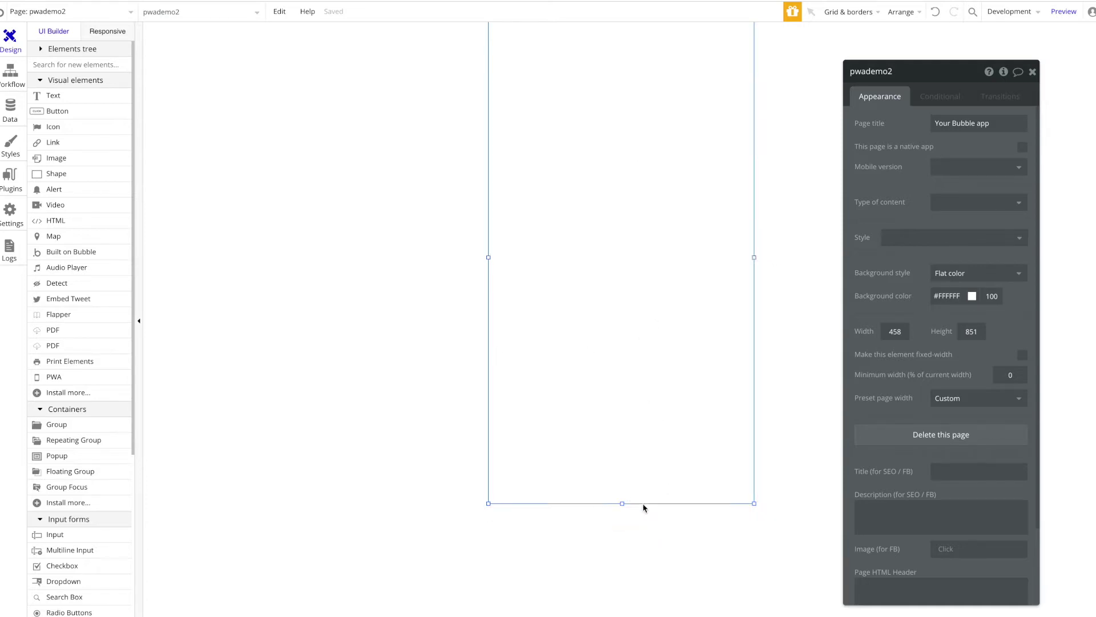
- Draw a floating group across the full width of the page along its lower edge, about 458 by 86 px
click(58, 66)
text(ap)
key(ctrl+a)
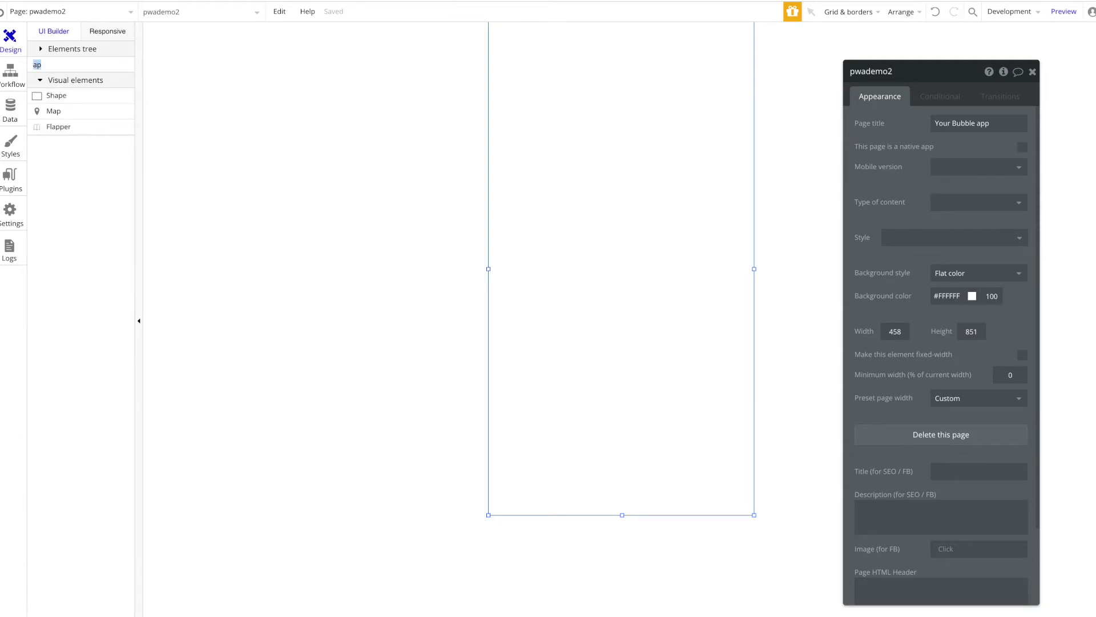
text(flo)
click(68, 95)
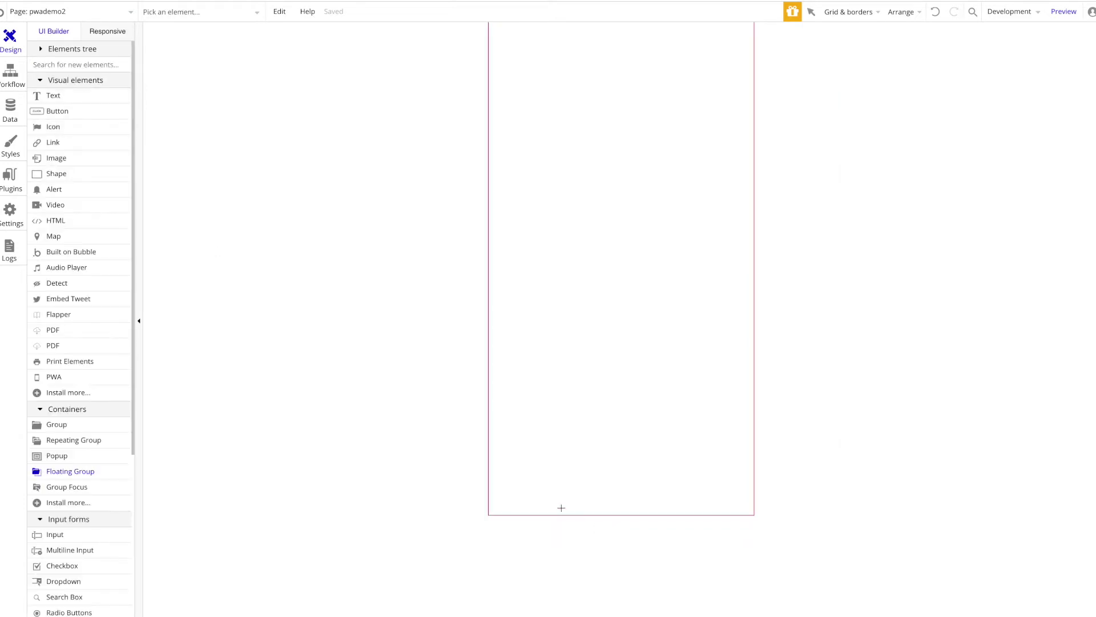
mouse_move(506, 464)
mouse_down()
mouse_move(706, 496)
mouse_move(678, 488)
mouse_up()
click(709, 505)
click(616, 489)
drag(690, 497, 755, 516)
drag(621, 462, 621, 464)
- Rename the floating group as menu and make it float vertically relative to the bottom
click(923, 74)
text(menu)
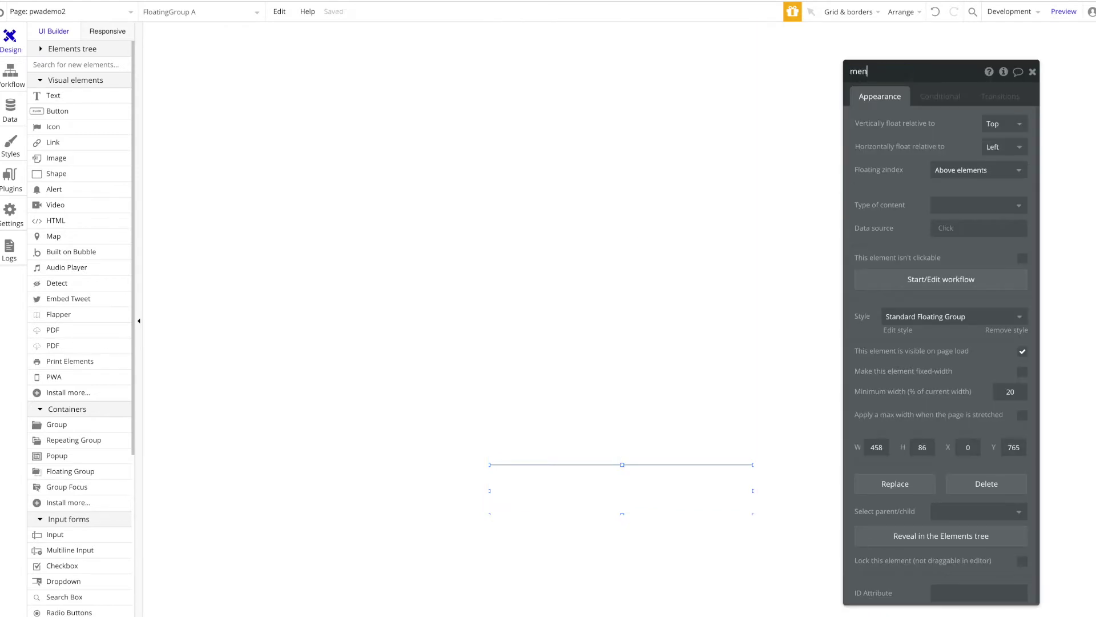
click(1006, 124)
click(1015, 158)
- Place an icon element about 46 by 41 px inside the menu group and choose the home symbol for it
text(ic)
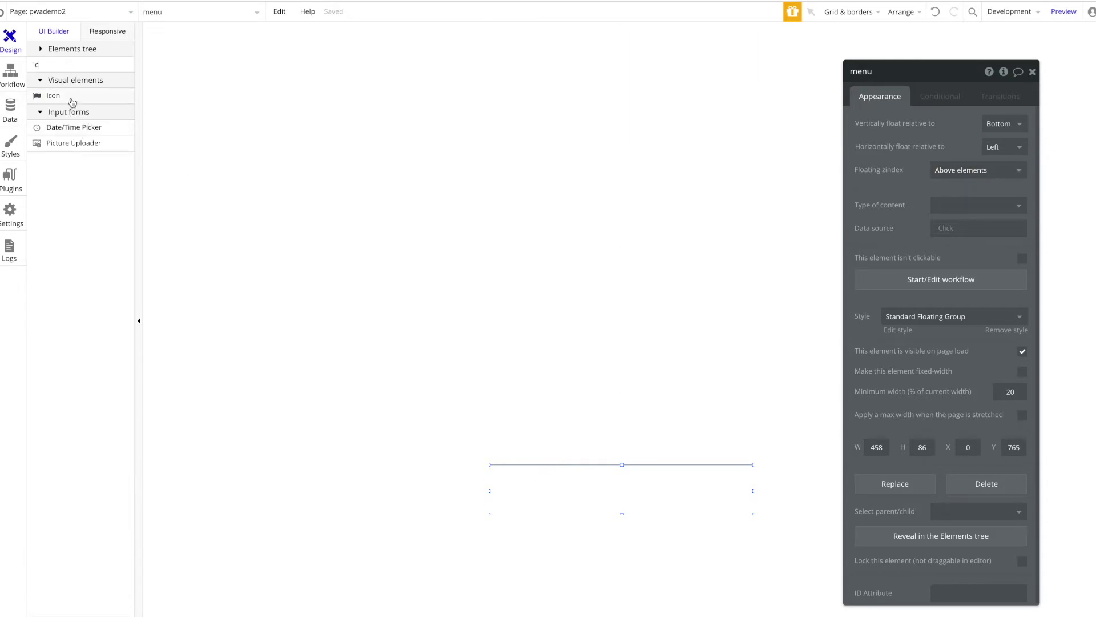
click(644, 524)
drag(557, 477, 586, 502)
click(976, 124)
text(home)
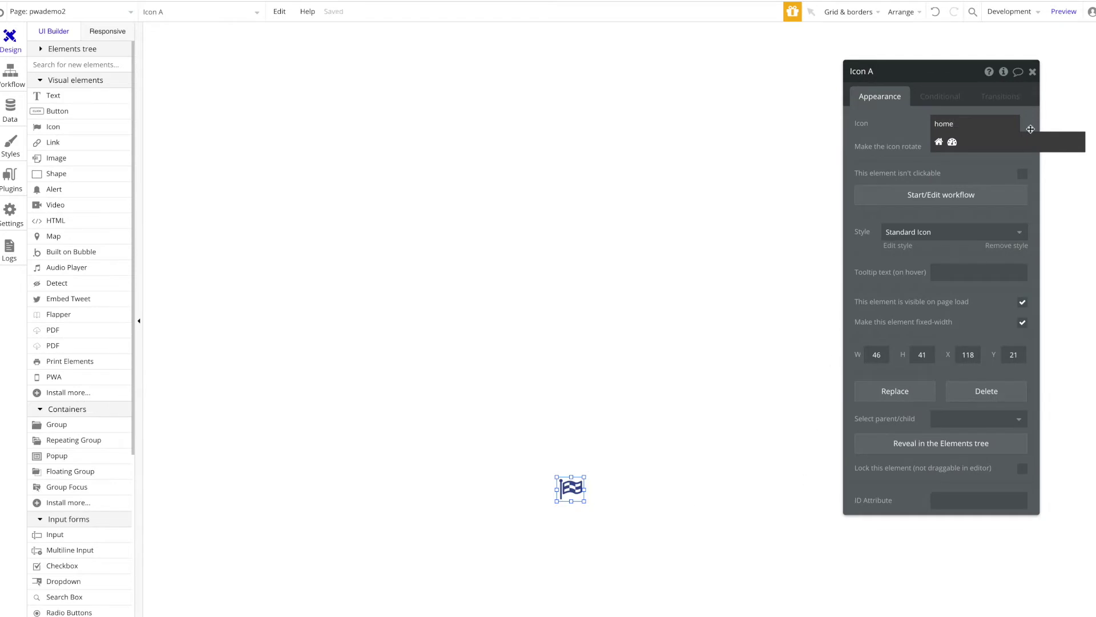
click(938, 142)
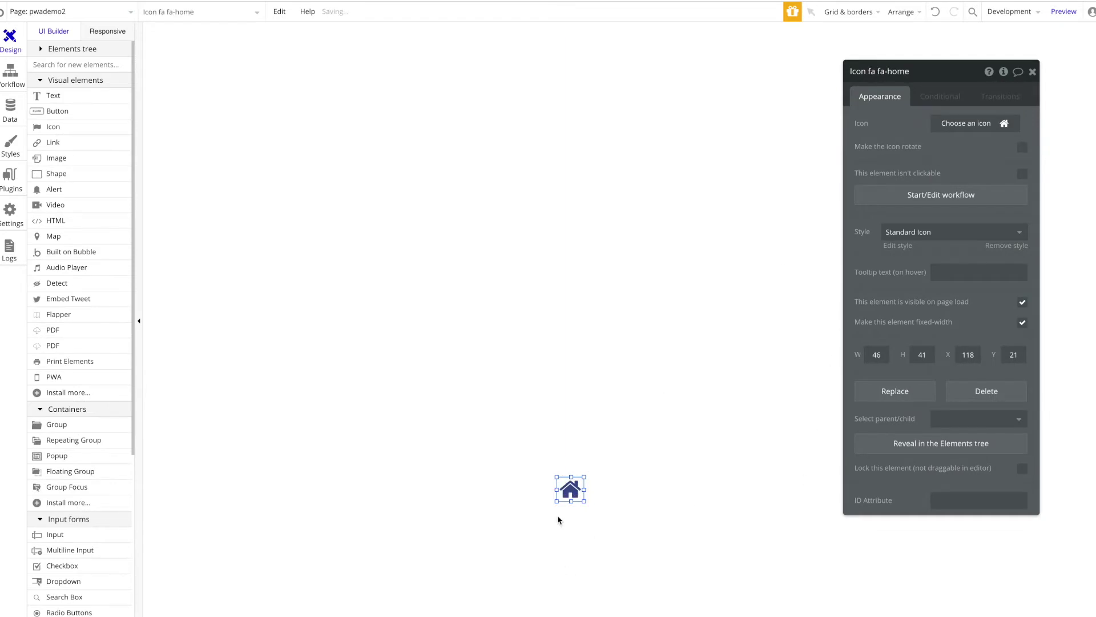
- Duplicate the home icon beside the original and select both icons
key(ctrl+c)
key(ctrl+v)
shift+click(571, 492)
- Try centering the two home icons horizontally and aligning their horizontal centers, undoing each attempt
right_click(573, 495)
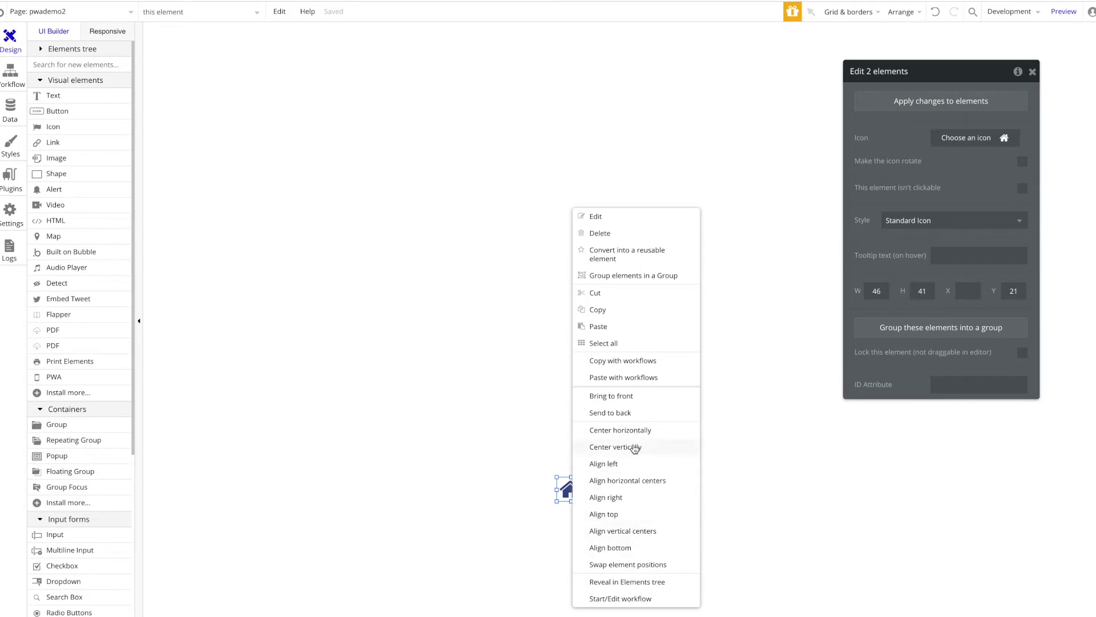
click(635, 434)
key(ctrl+z)
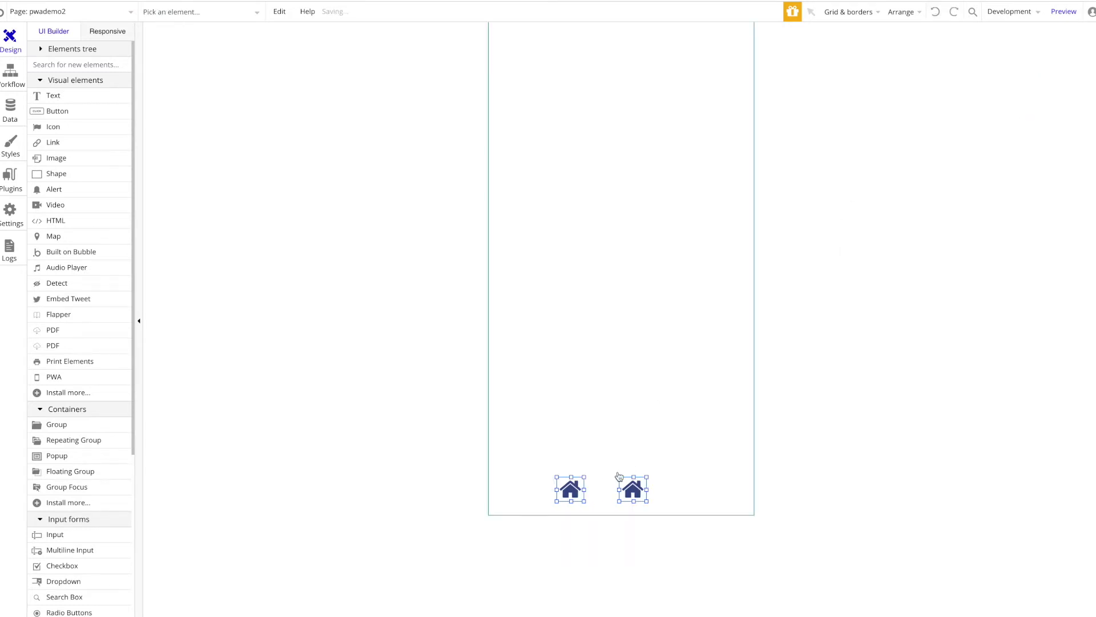
right_click(635, 491)
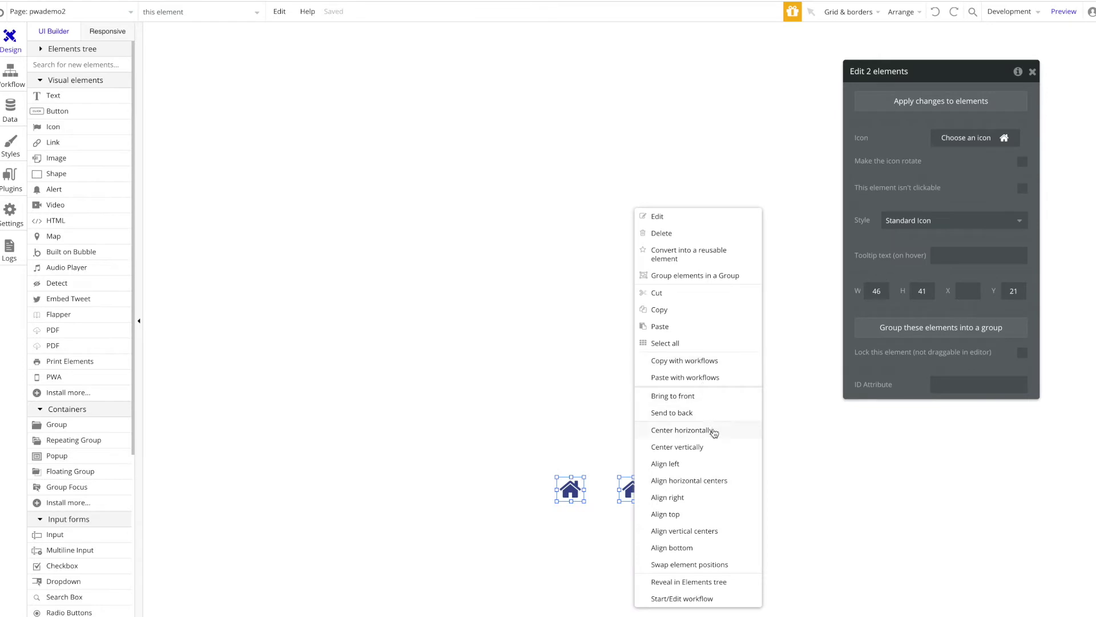
click(713, 482)
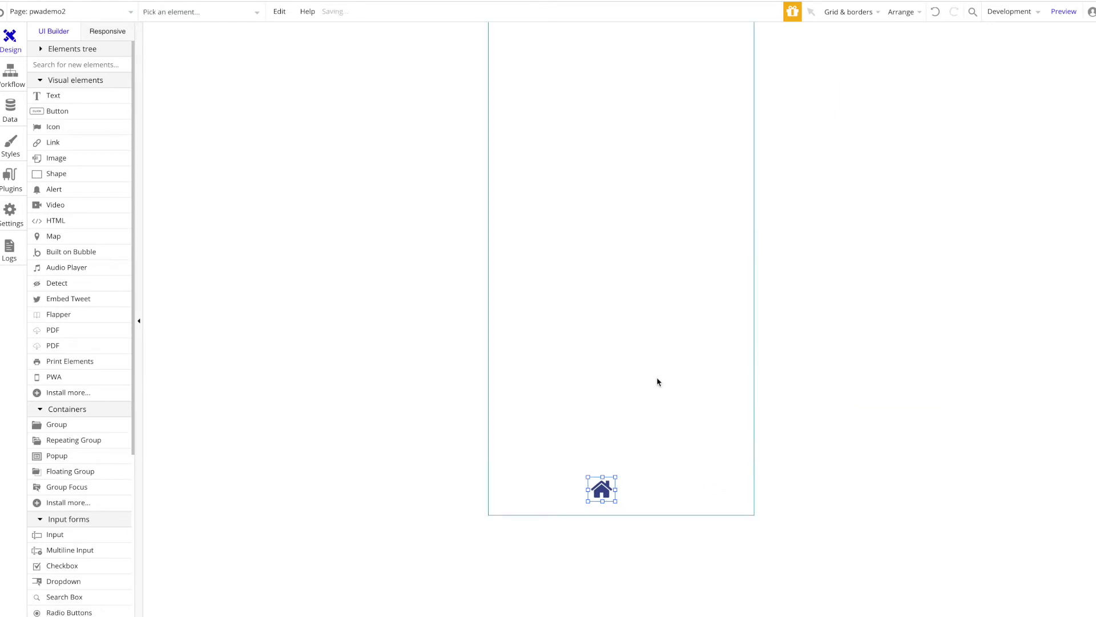
key(ctrl+z)
- Combine the two home icons into a group and center that group horizontally within the menu
right_click(637, 494)
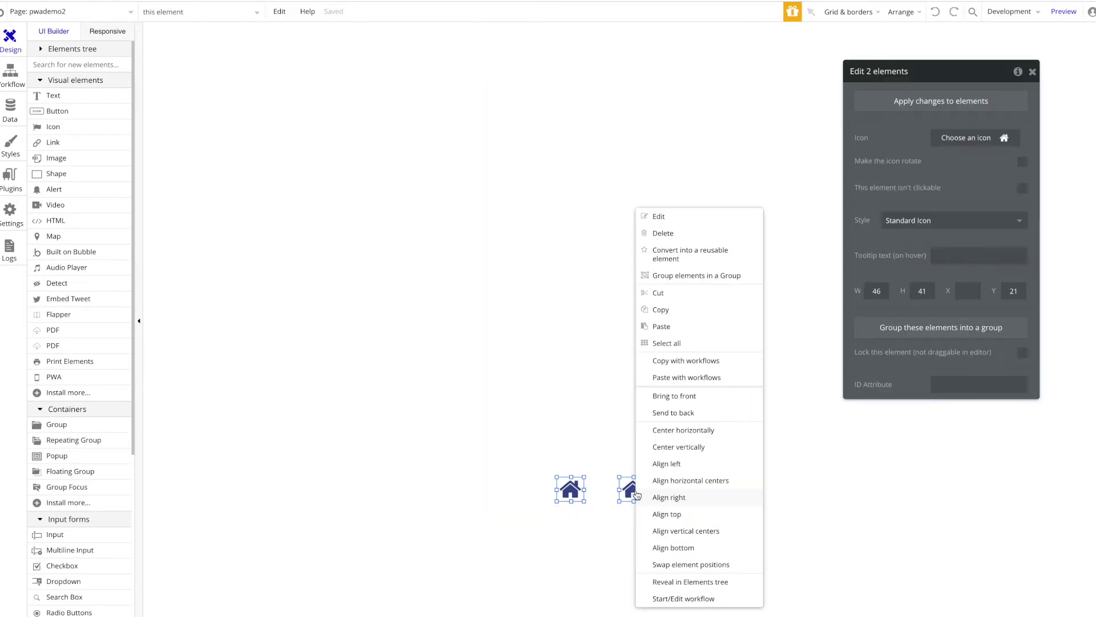
click(694, 276)
right_click(602, 489)
click(649, 546)
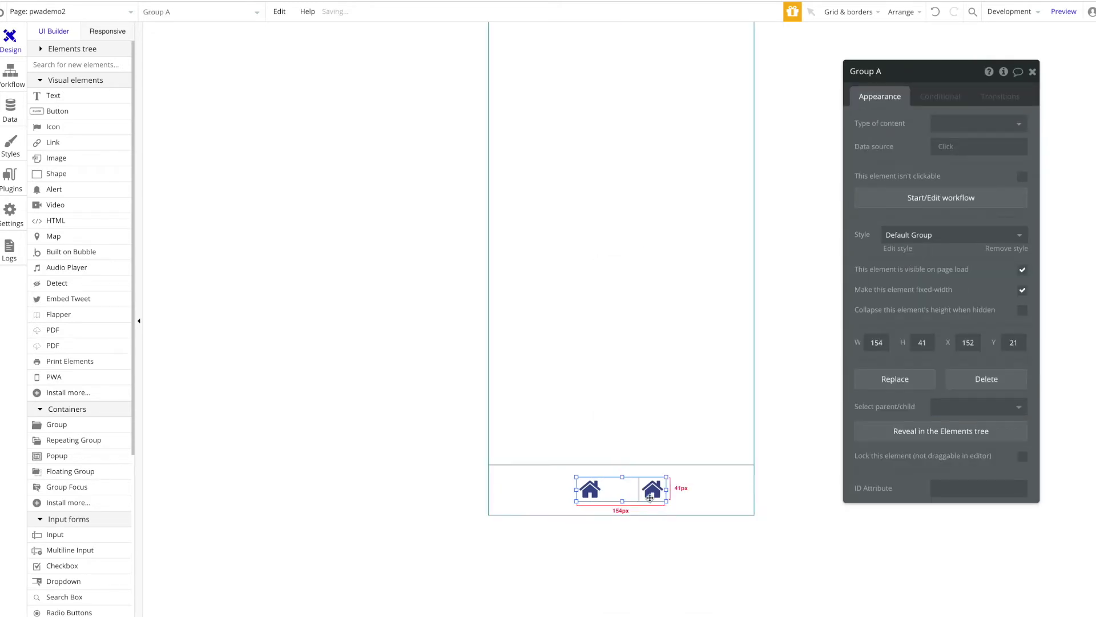
- Change the second home icon in the group to the list symbol
click(652, 489)
click(965, 123)
text(list)
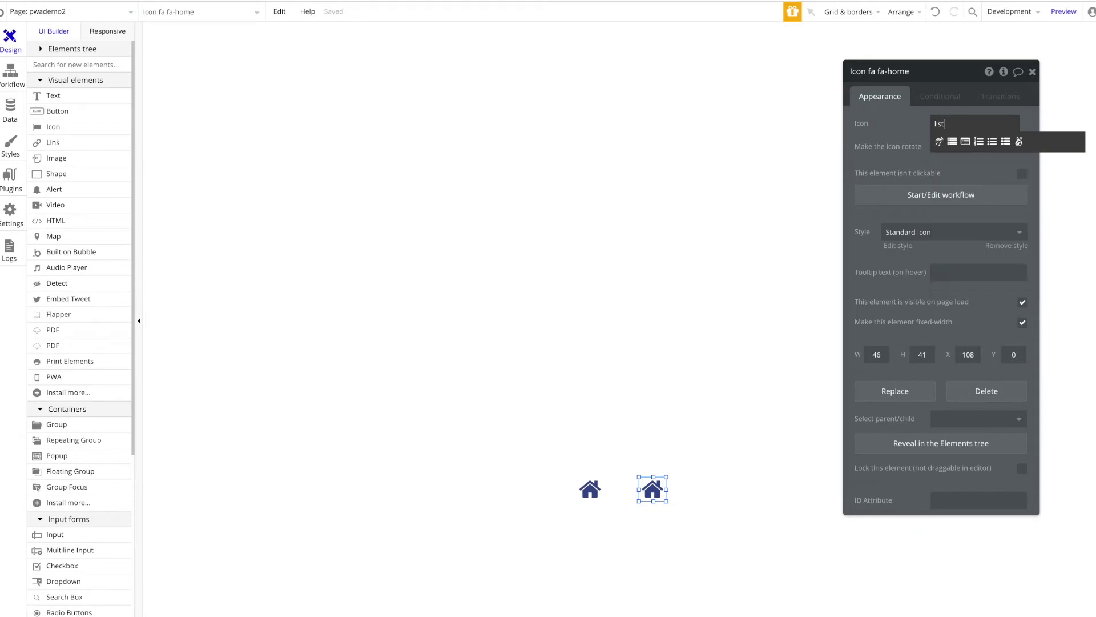
click(952, 141)
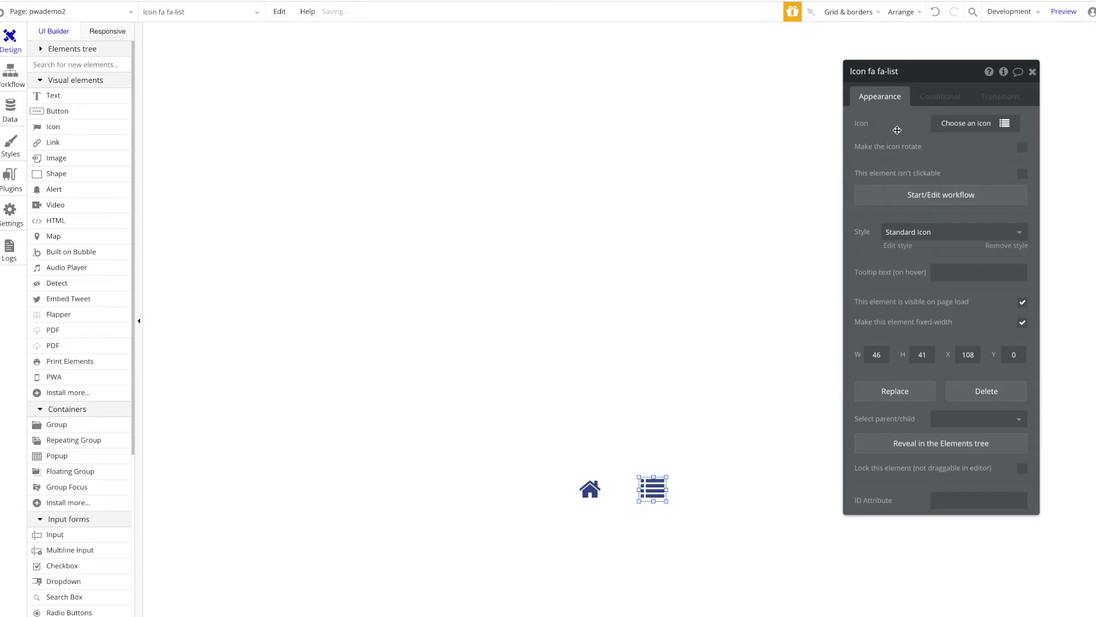
- Add a custom text state named "state" to the bottom menu group, with the default value home
click(730, 502)
click(1003, 71)
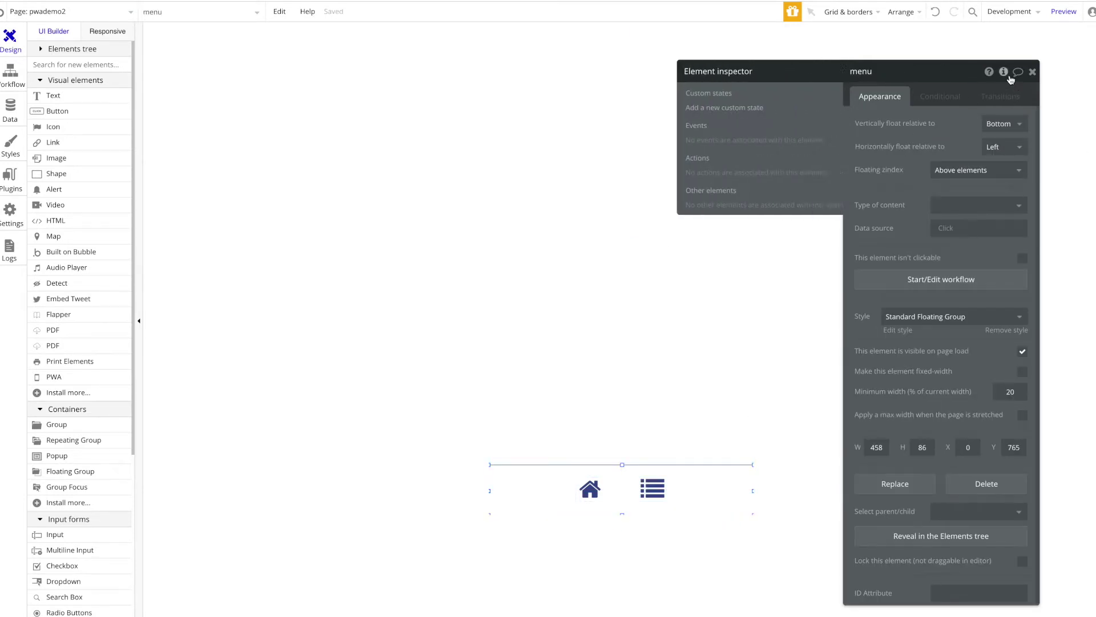
click(698, 112)
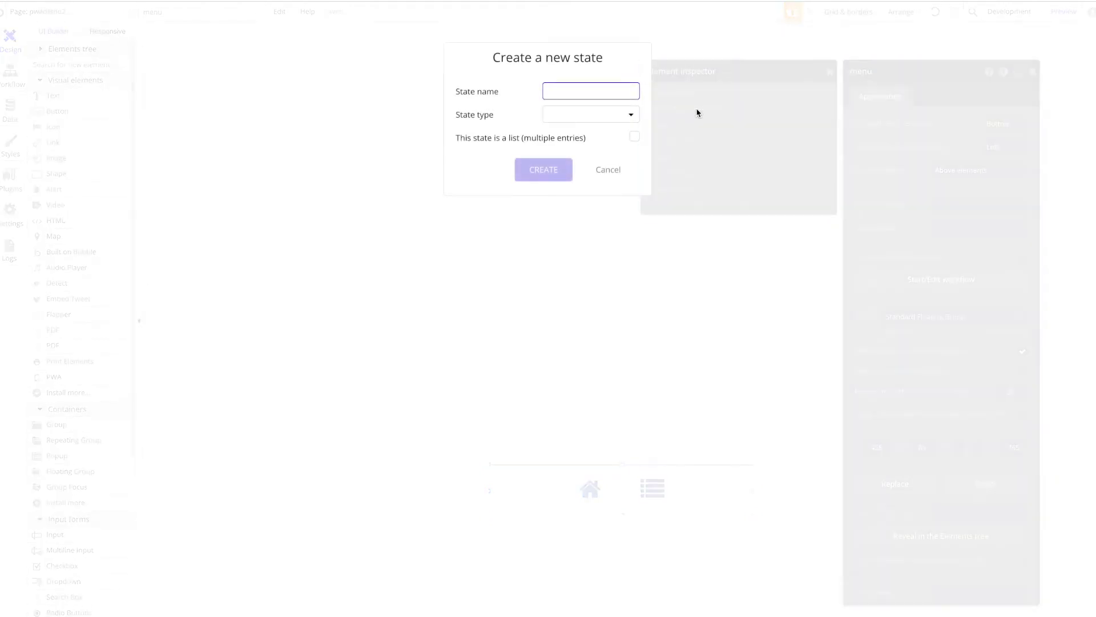
click(593, 115)
click(593, 133)
click(520, 178)
click(765, 131)
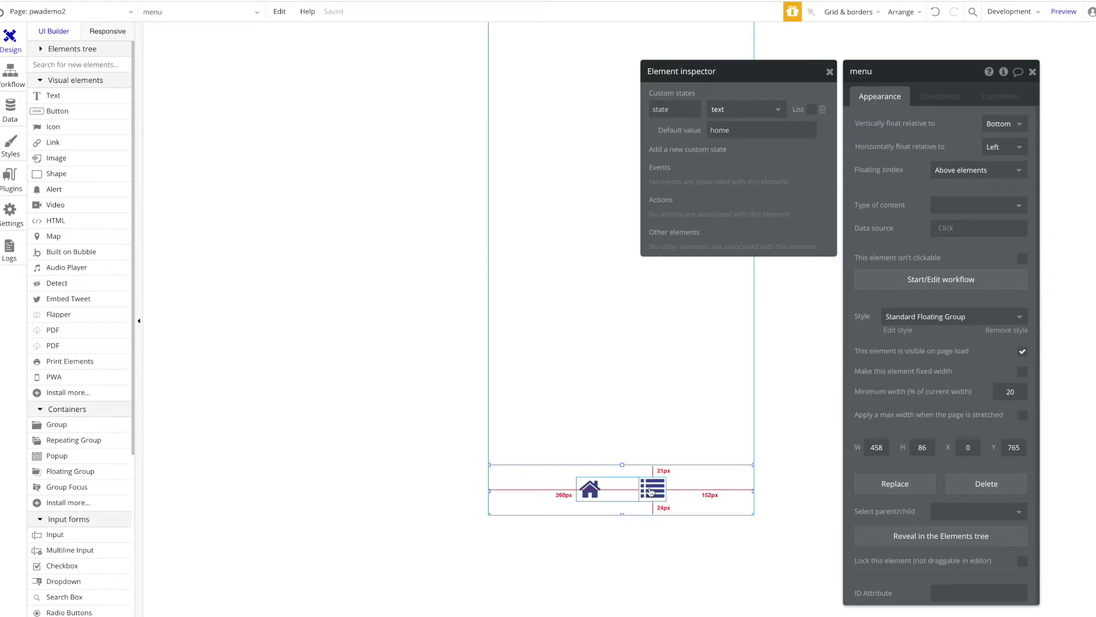
- Create a click workflow for the list icon and add a Set state action to it
click(652, 488)
click(954, 196)
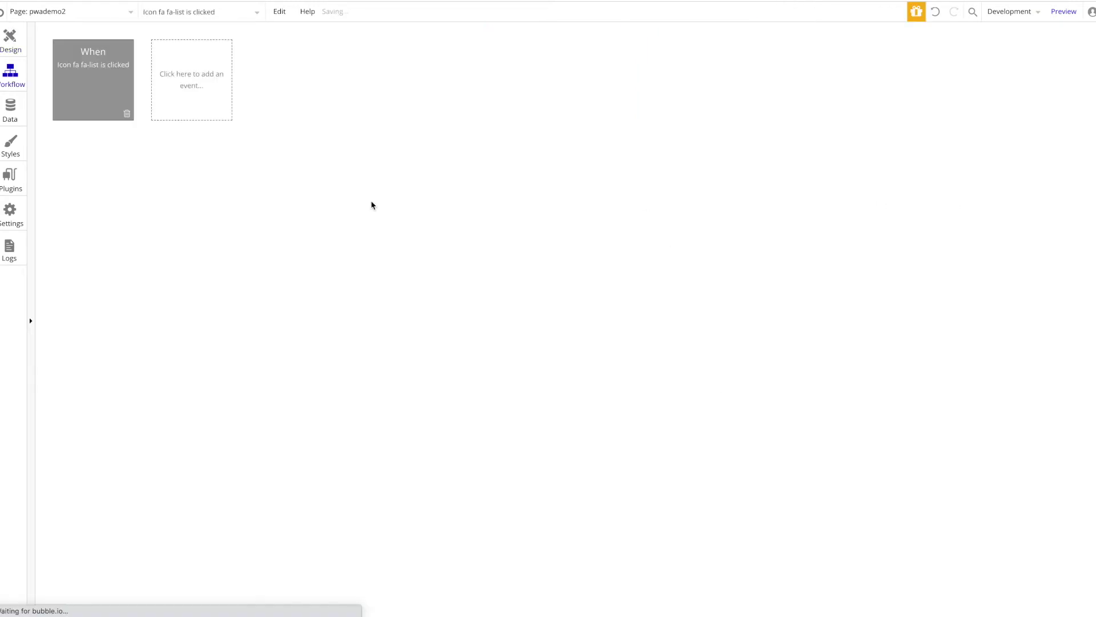
click(100, 168)
mouse_move(118, 317)
click(254, 243)
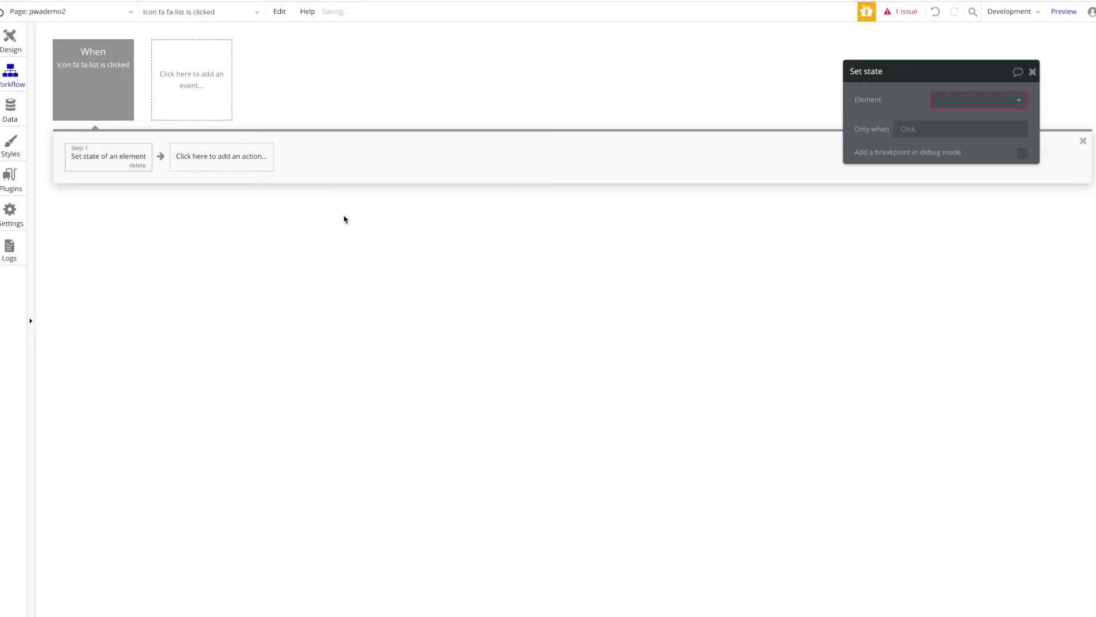
- Configure the list icon's action to set the menu element's custom state "state" to list
click(973, 101)
text(me)
click(959, 134)
click(957, 122)
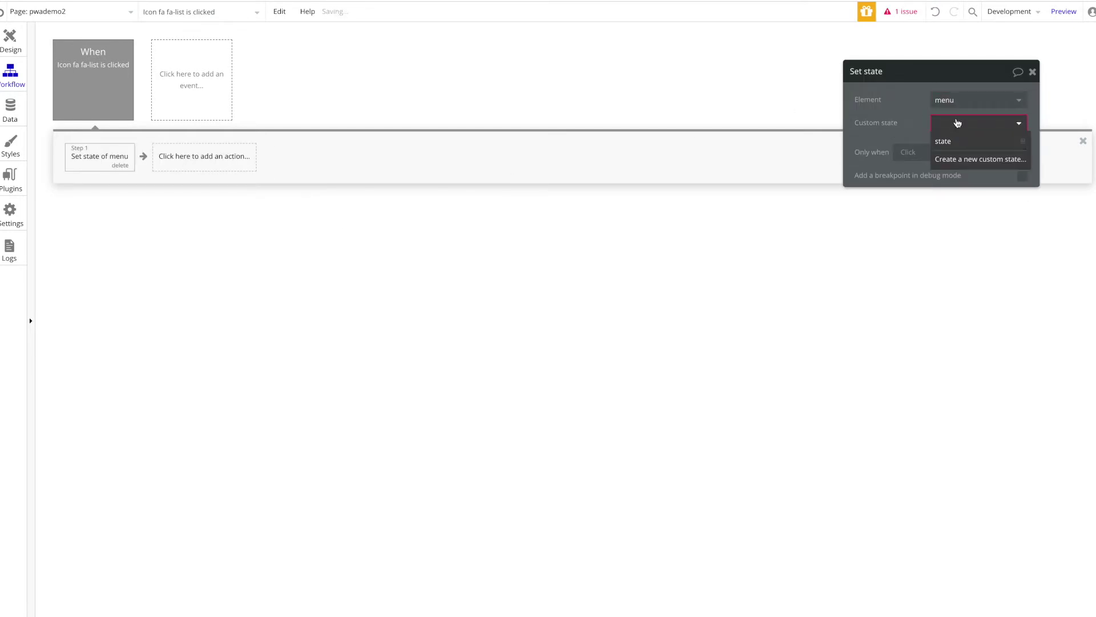
click(950, 139)
click(949, 147)
text(list)
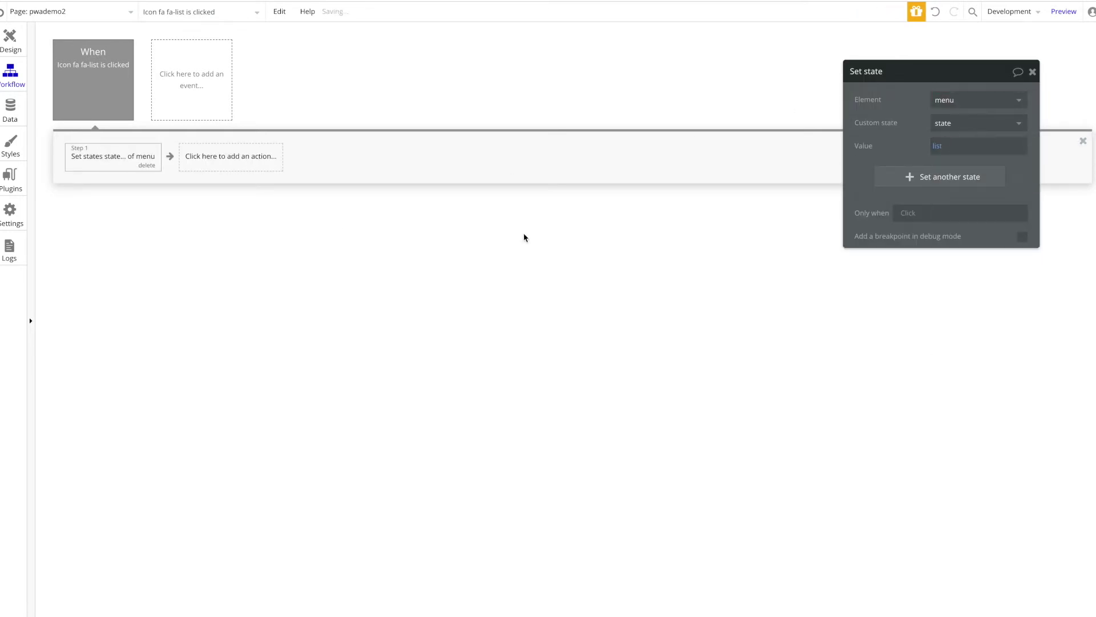
- Create a click workflow for the home icon in the menu and add a Set state action
click(10, 40)
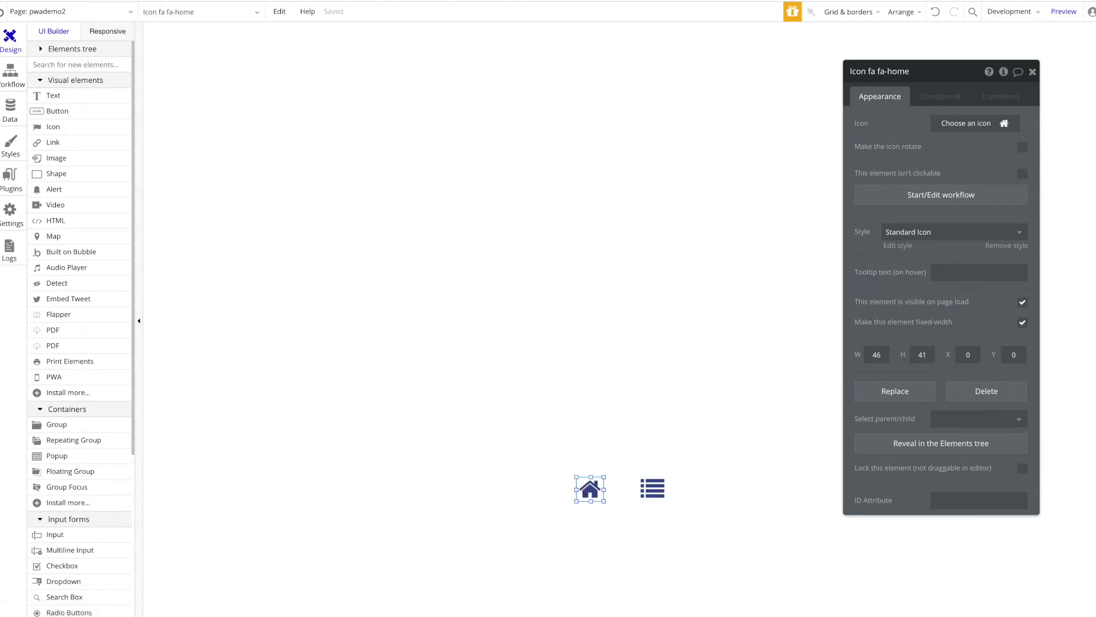
click(969, 195)
click(110, 157)
mouse_move(117, 314)
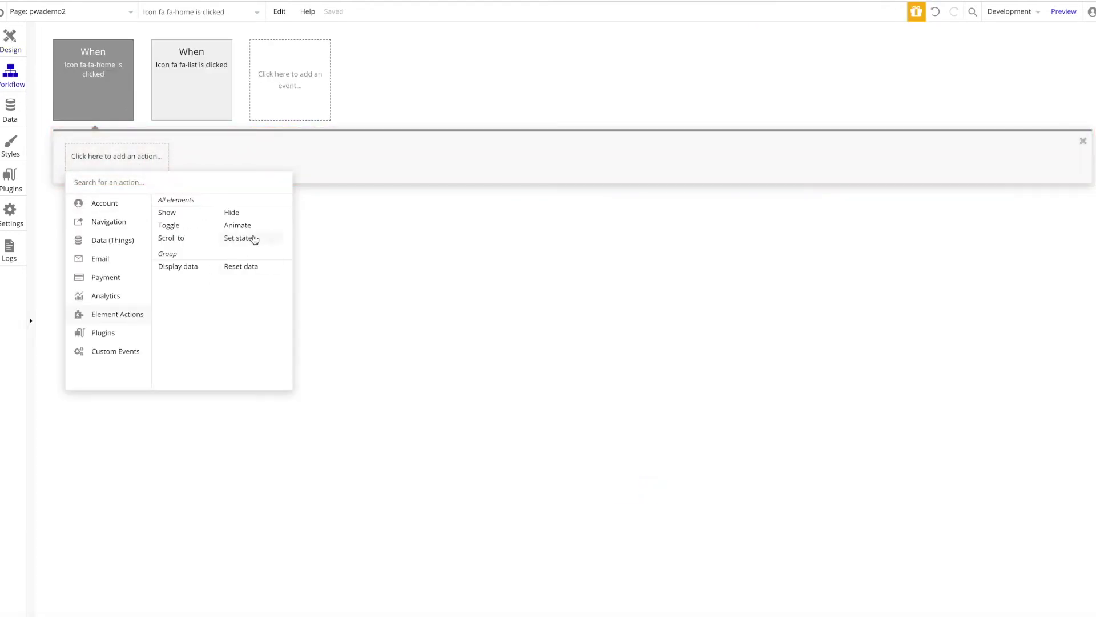
click(251, 237)
- Configure the home icon's action to set the menu element's custom state "state" to home
click(1019, 100)
click(954, 138)
click(949, 127)
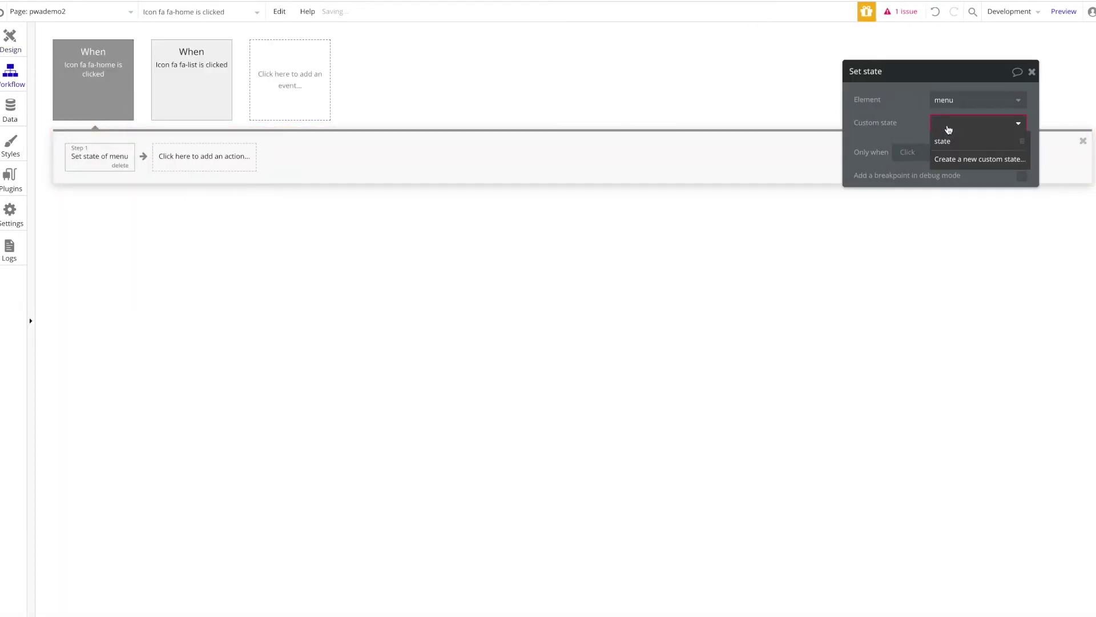
click(943, 141)
click(943, 142)
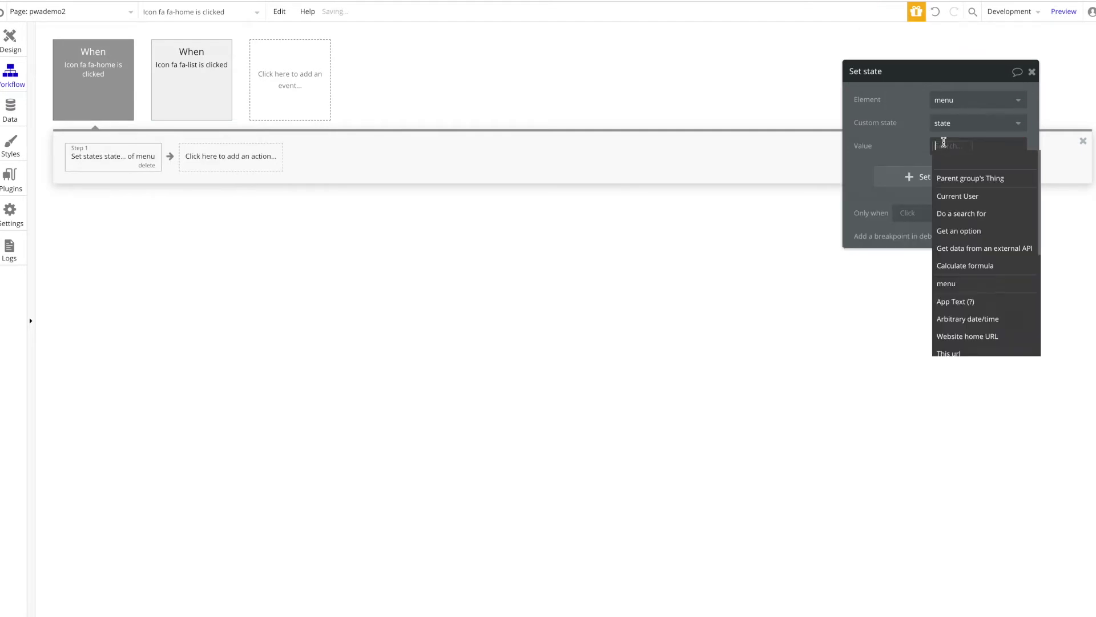
text(home)
- Draw a group about 357 by 584 px on the page above the menu, centered horizontally
click(11, 43)
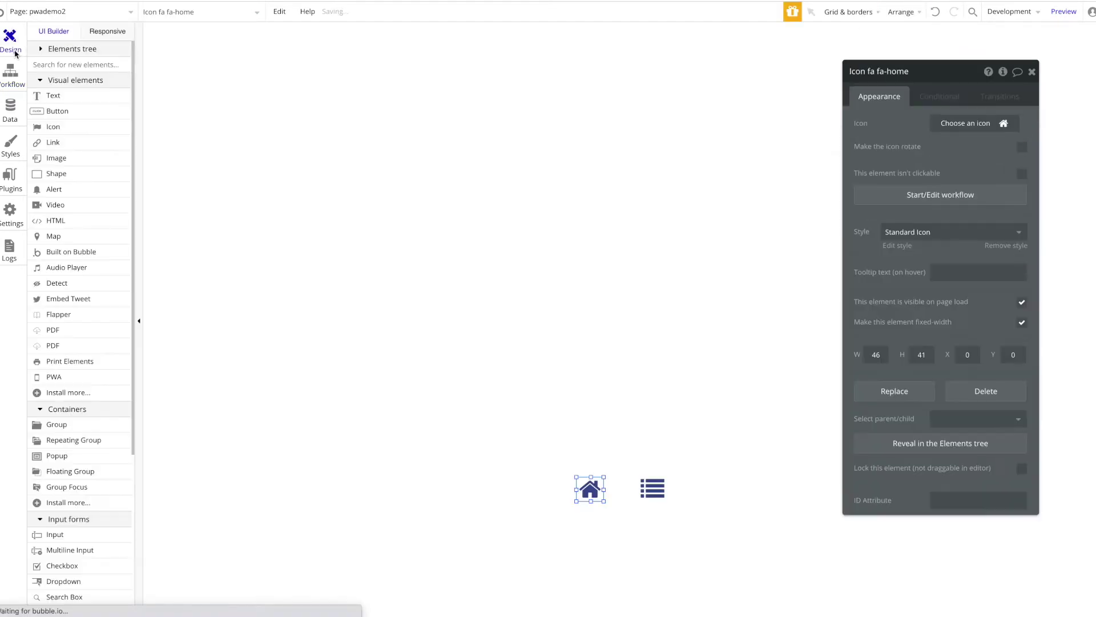
click(668, 481)
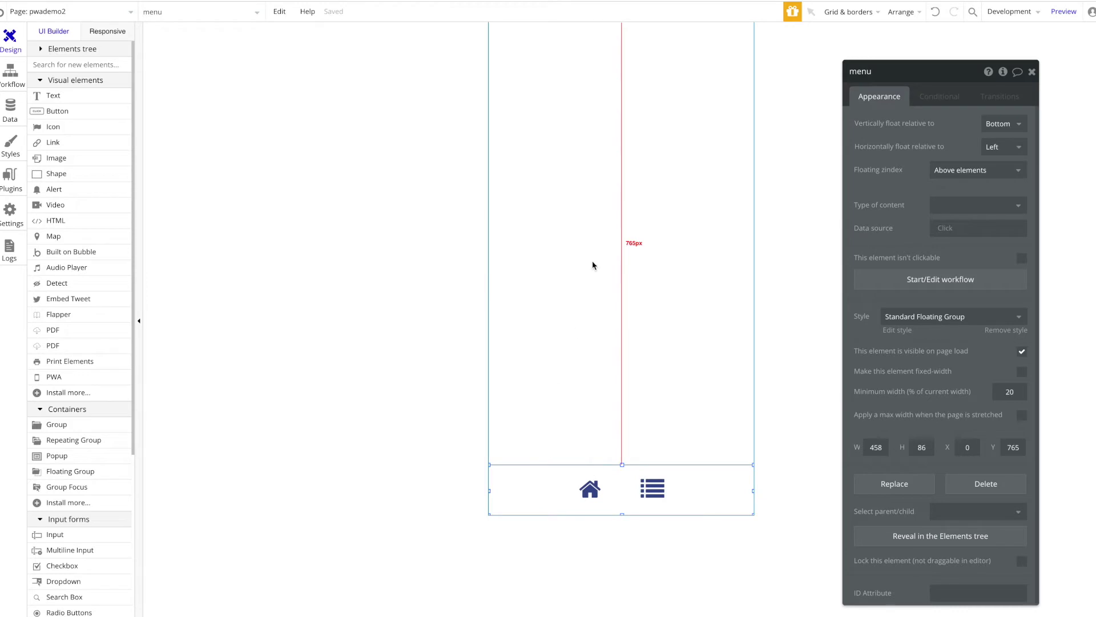
click(297, 217)
text(gr)
click(91, 95)
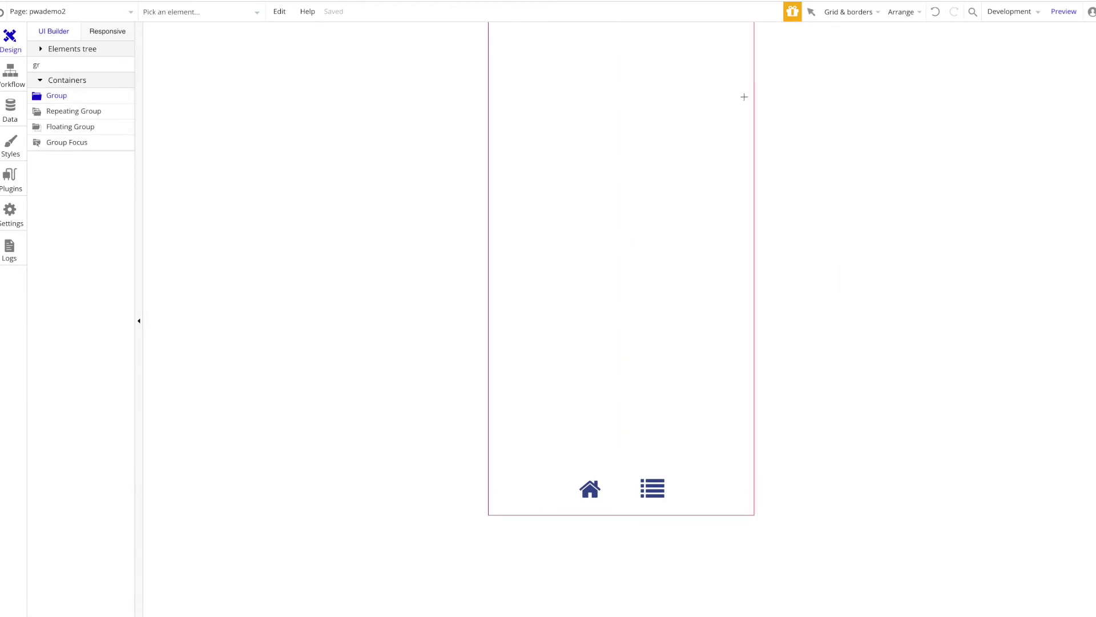
mouse_move(527, 51)
mouse_down()
mouse_move(754, 328)
mouse_move(734, 365)
mouse_up()
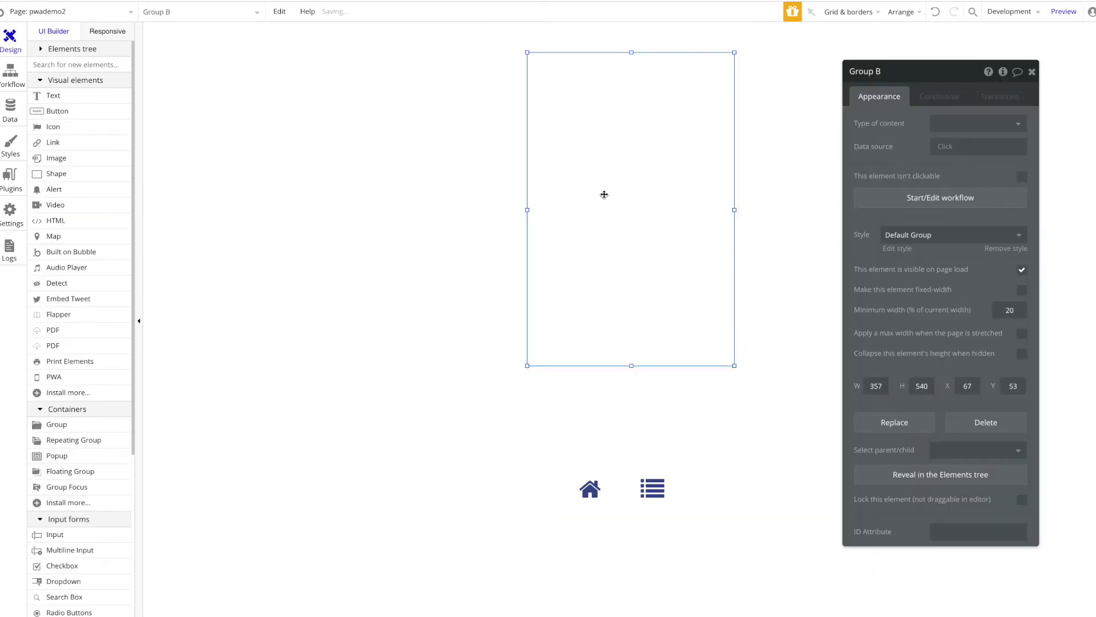
right_click(619, 210)
click(711, 498)
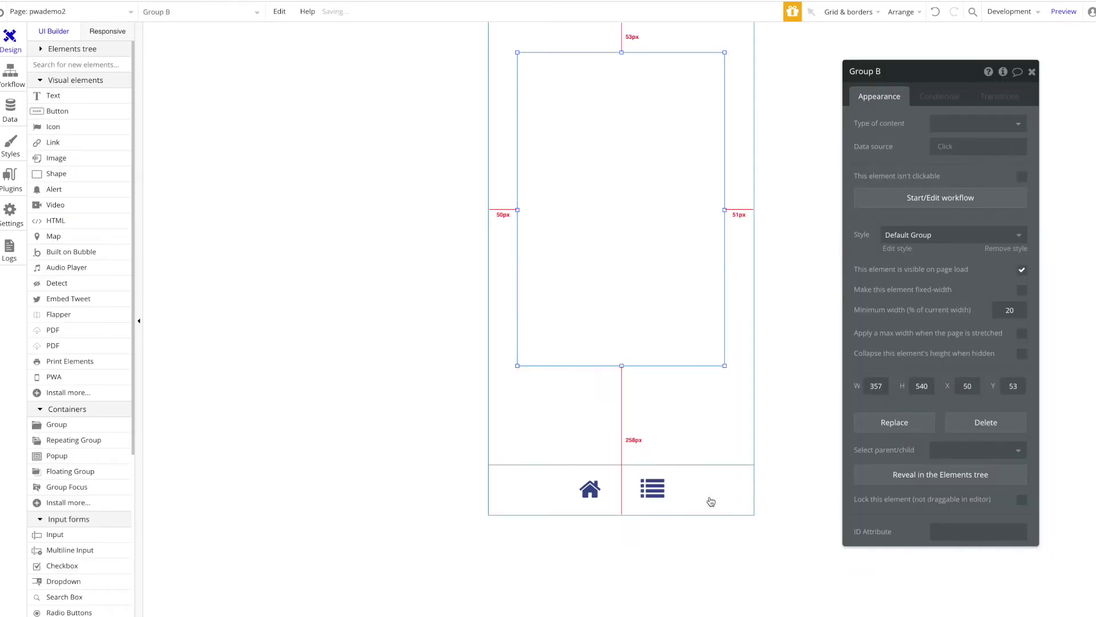
drag(621, 367, 621, 391)
- Rename the new group home and make it not visible on page load
click(895, 72)
text(home)
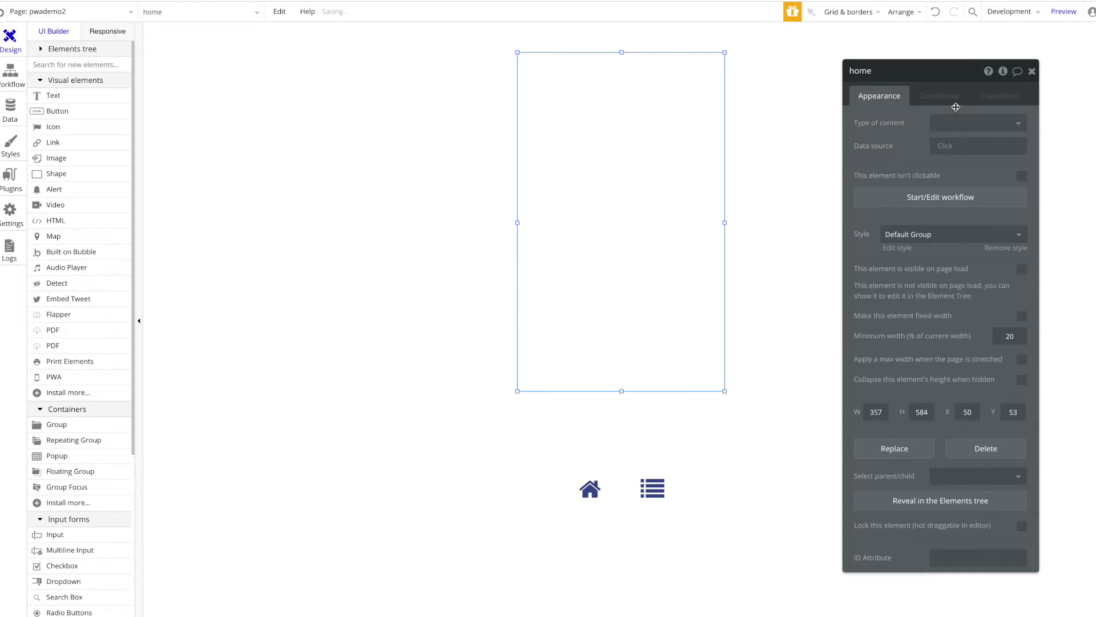
- Define a condition on the home group for when menu's state is home
click(939, 96)
click(936, 119)
click(889, 130)
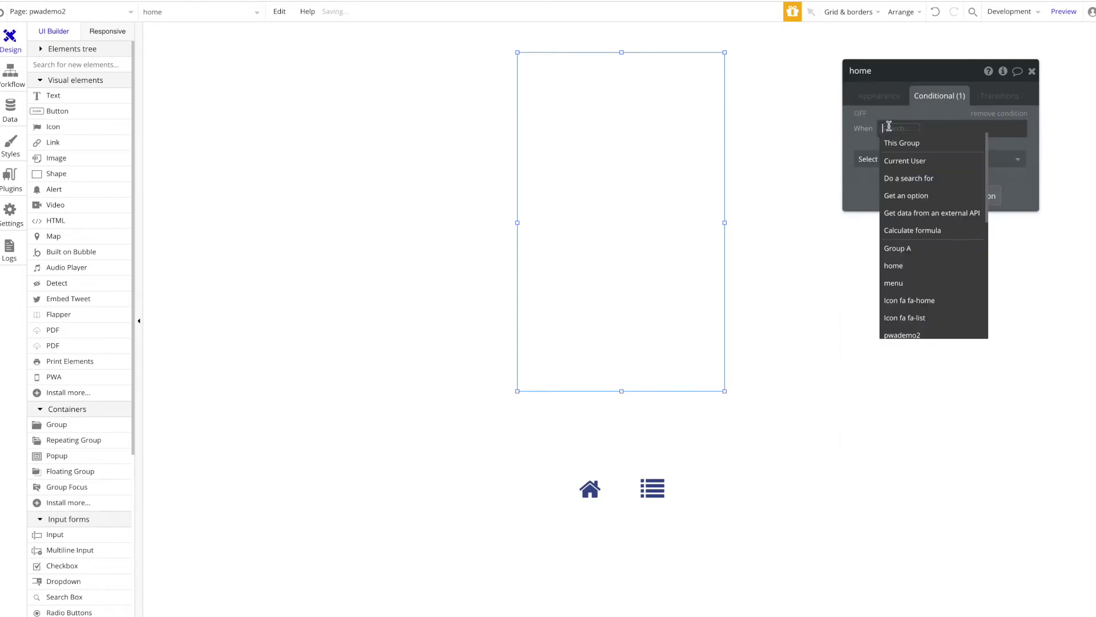
click(919, 152)
key(BackSpace)
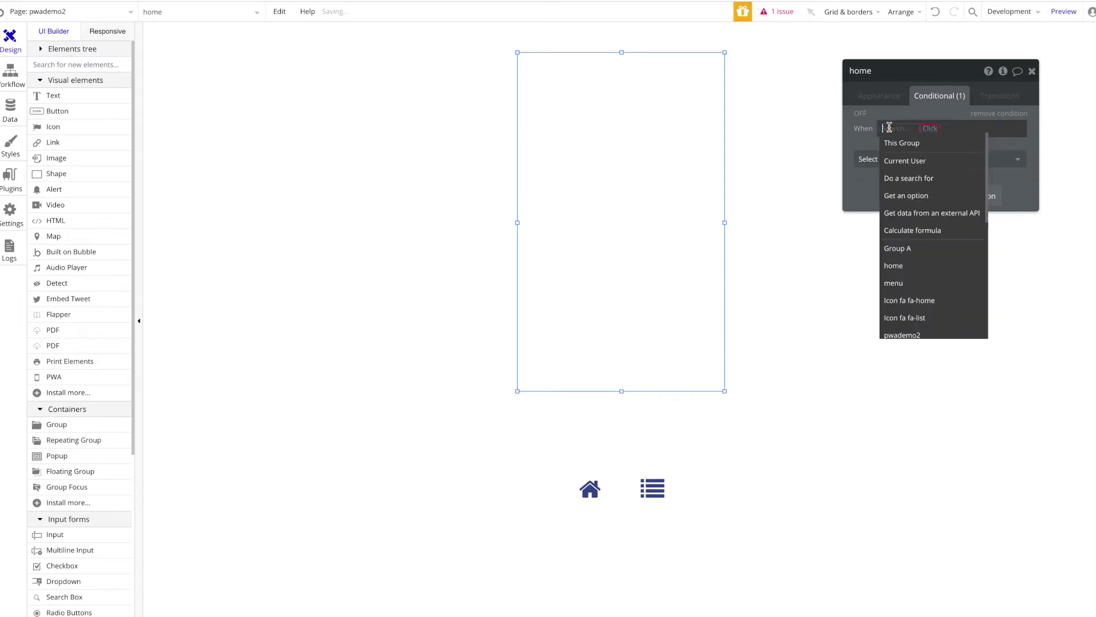
text(me)
click(913, 160)
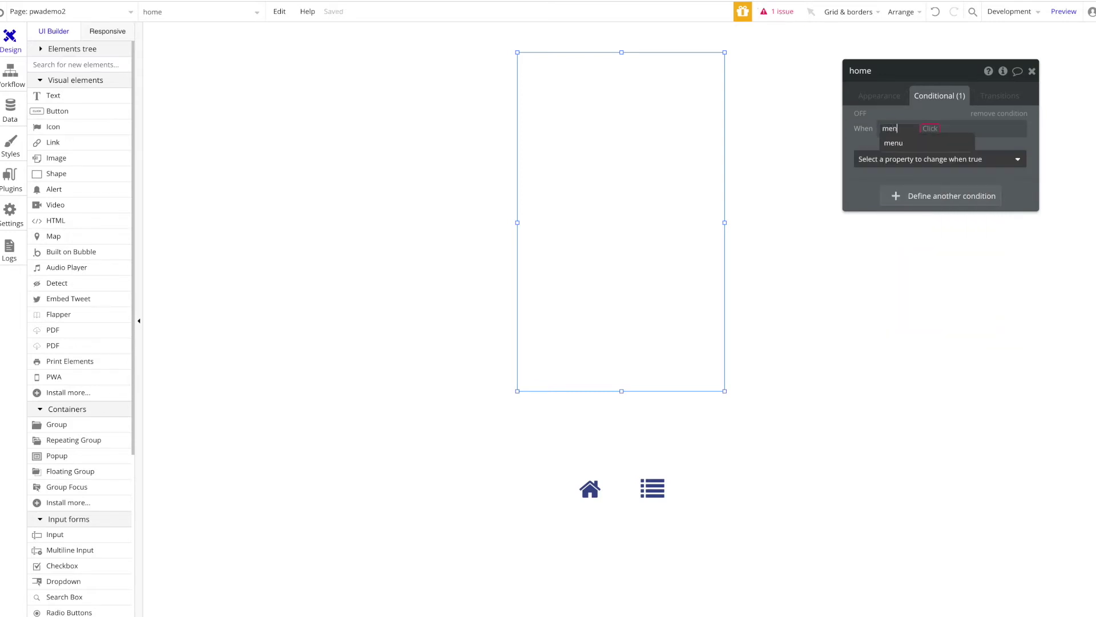
click(923, 264)
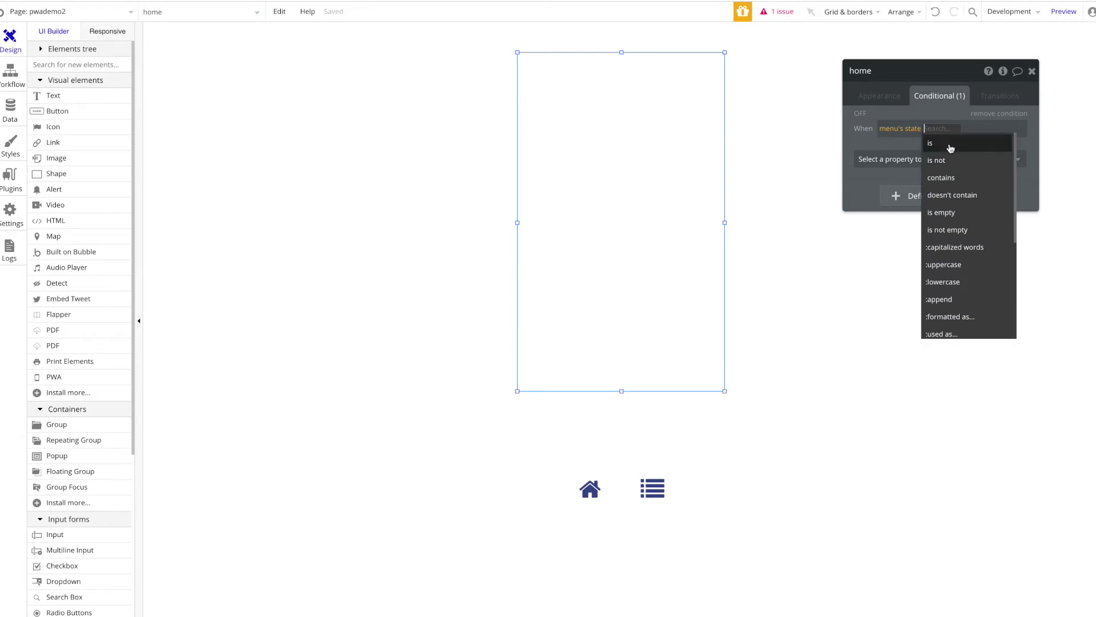
click(929, 143)
text(hoime)
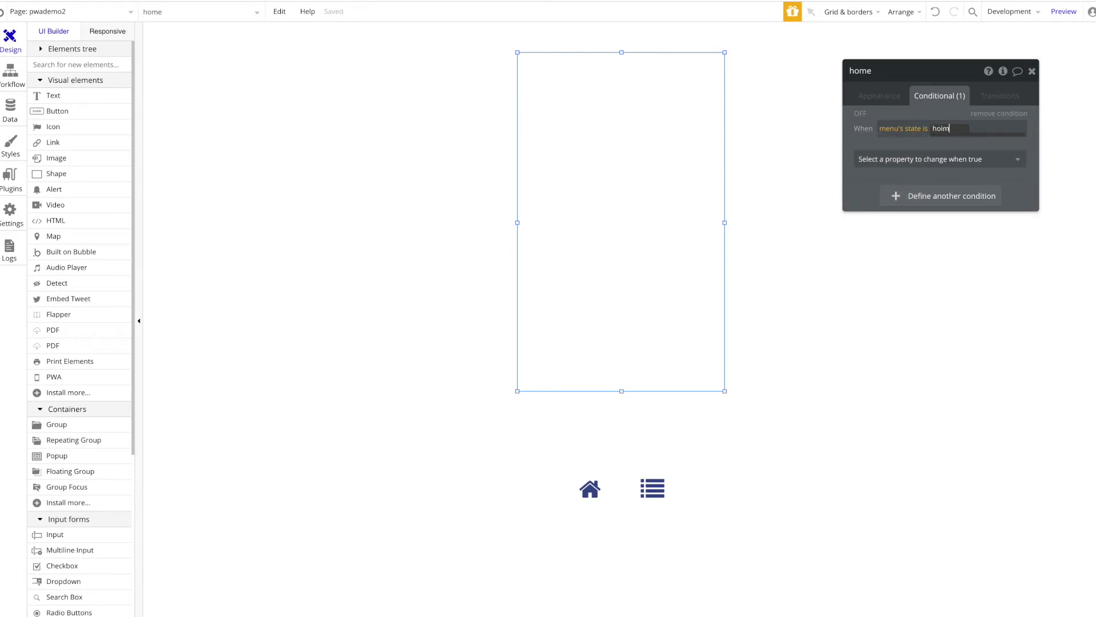
key(BackSpace)
key(BackSpace)
- Make the home group visible when its condition is true
click(925, 156)
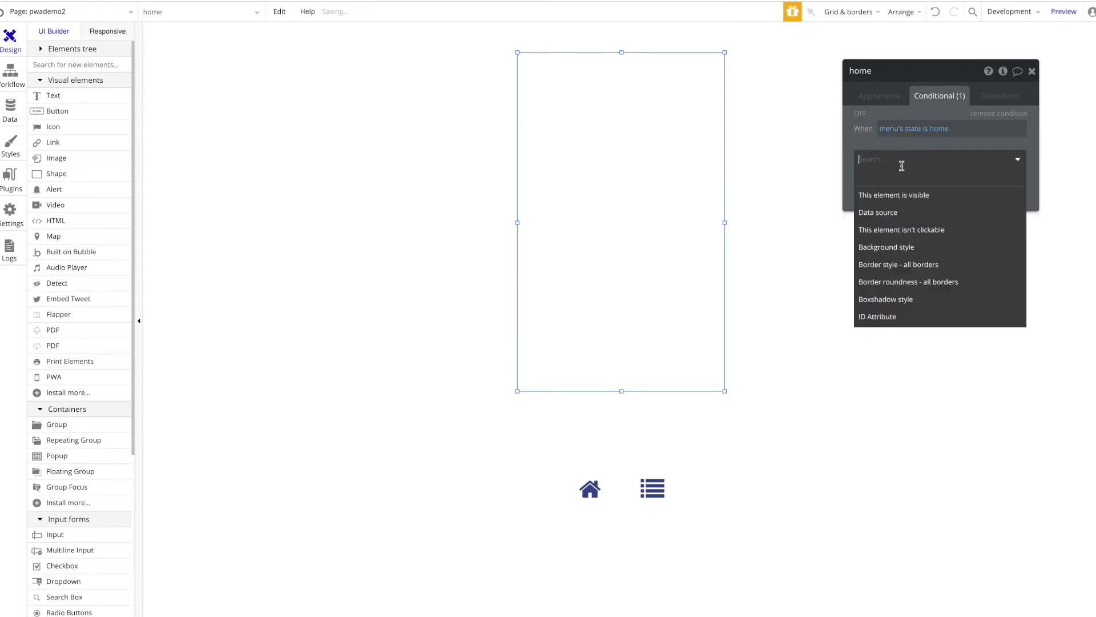
click(930, 196)
click(1011, 155)
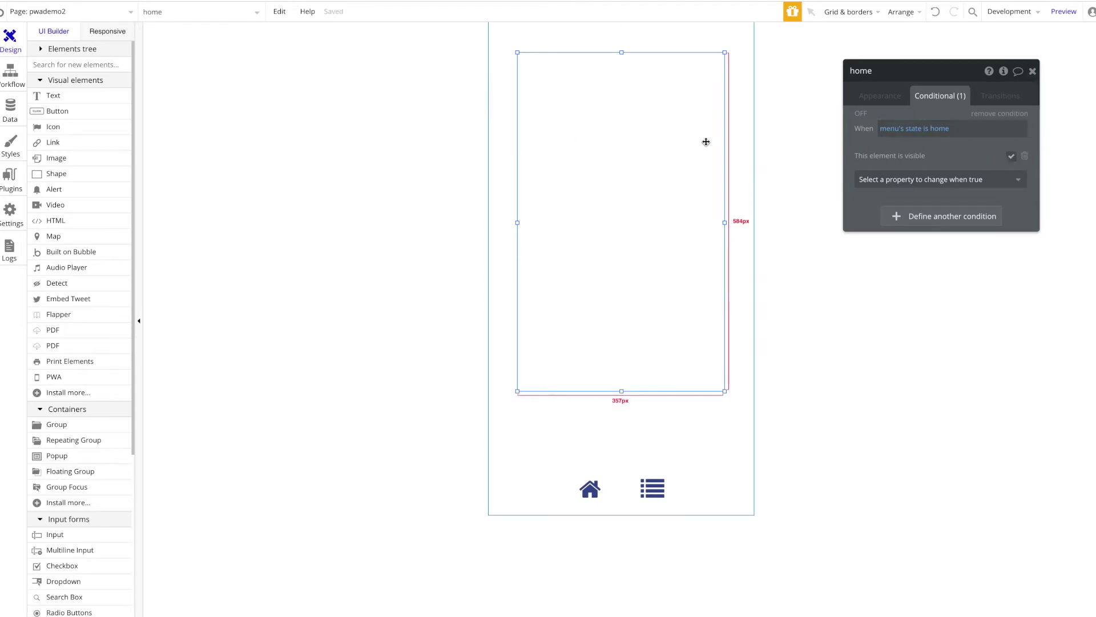
- Hide the home group in the editor and paste a copy of it, centered horizontally on the page
click(72, 49)
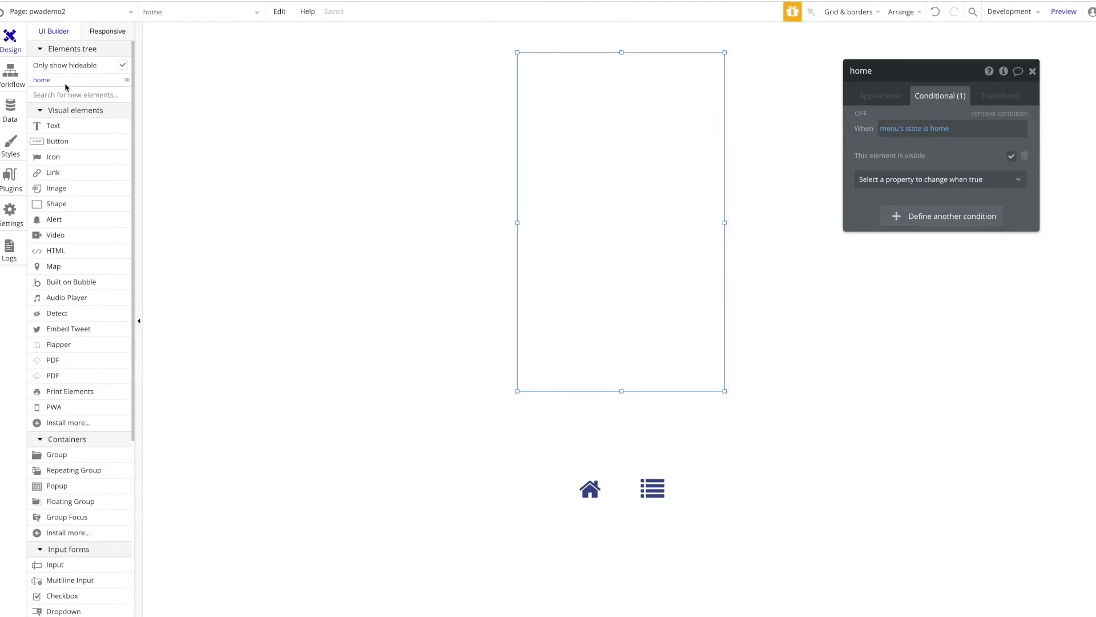
click(65, 86)
click(660, 171)
key(ctrl+v)
right_click(649, 172)
click(692, 462)
- Rename the copied group list and change its visibility condition to menu's state is list
click(875, 71)
text(list)
click(945, 128)
text(list)
click(879, 149)
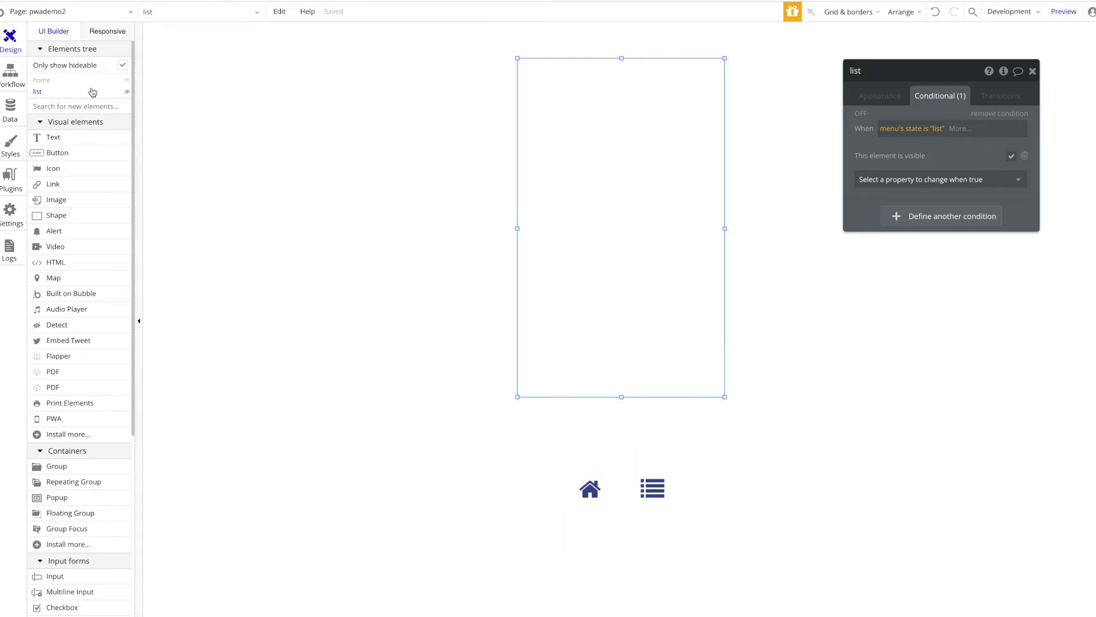
key(Escape)
- Show the home group and add a home-symbol icon about 158 by 109 px near its top, centered horizontally
click(61, 84)
click(69, 169)
drag(590, 88, 682, 150)
click(975, 122)
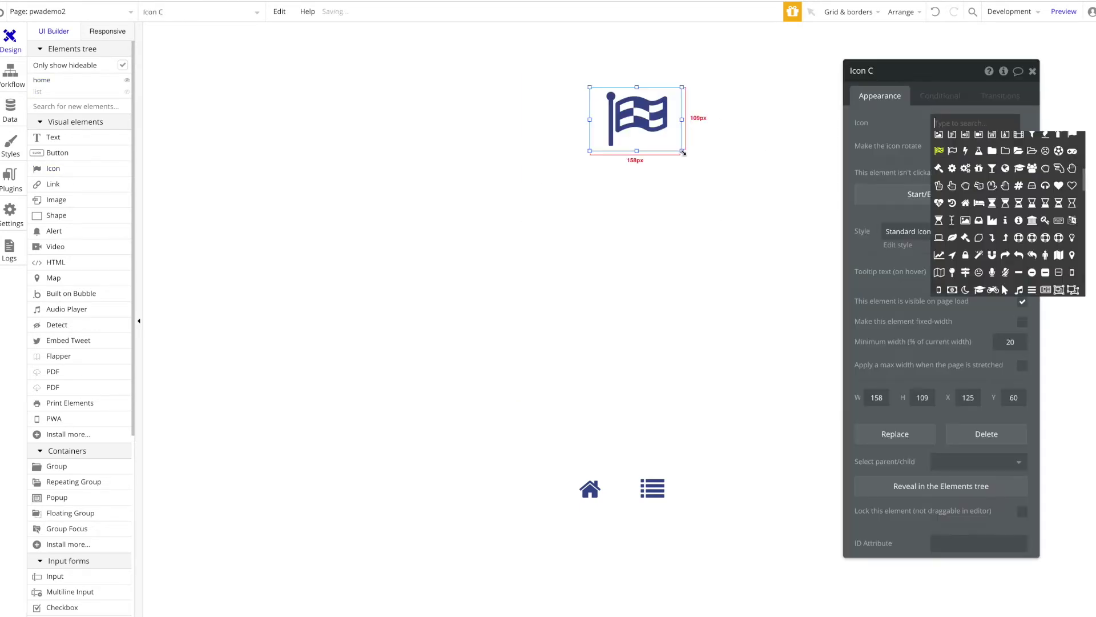
text(wel)
key(ctrl+a)
text(home)
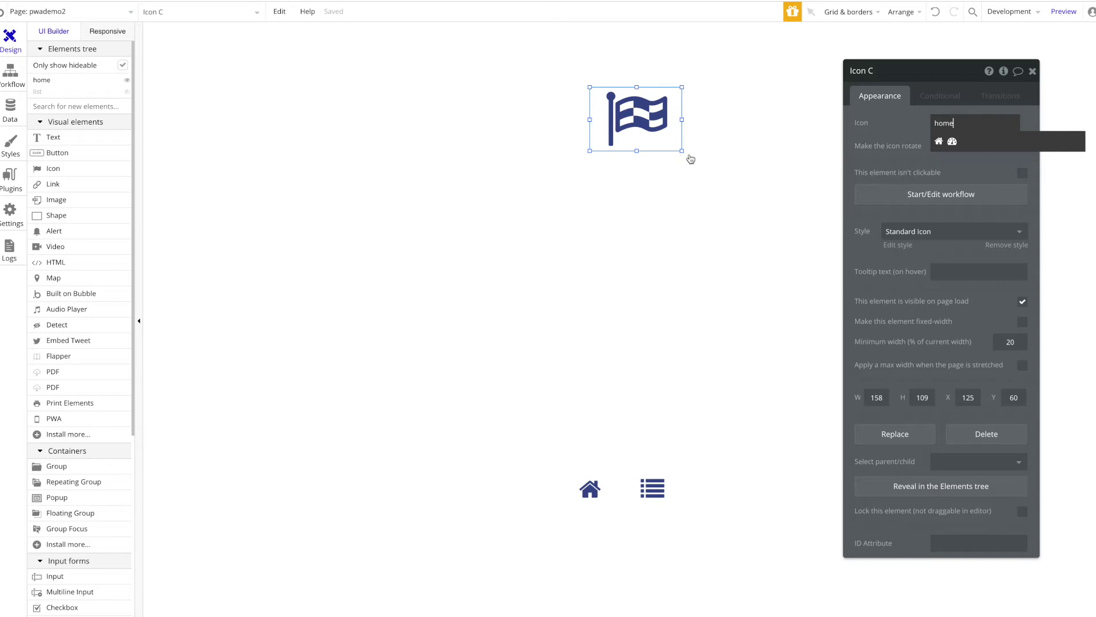
click(937, 141)
right_click(631, 132)
click(713, 439)
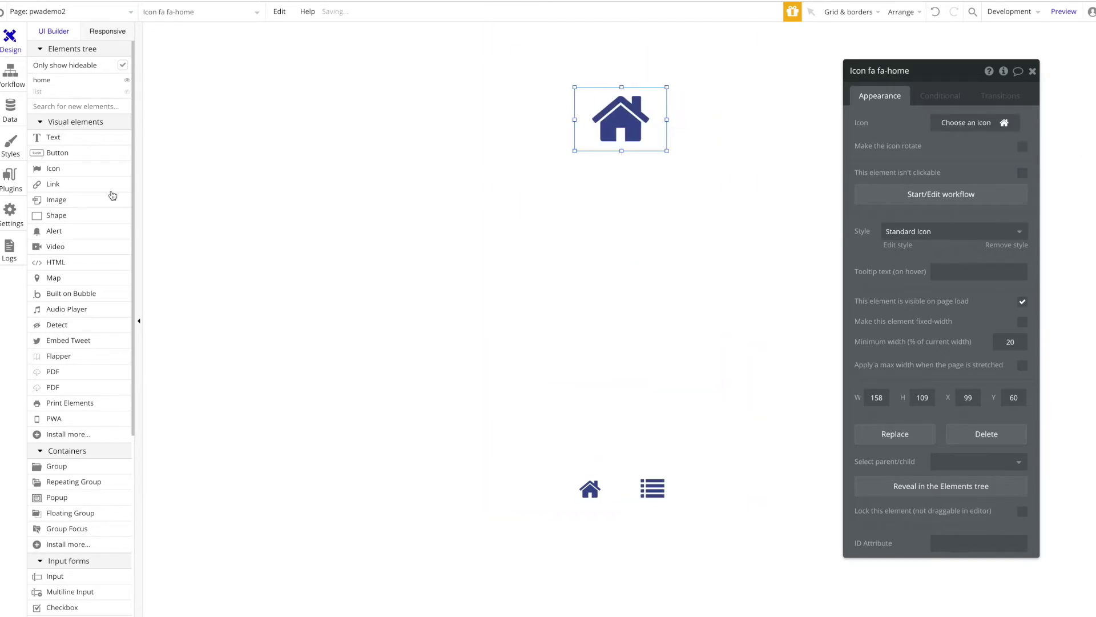
- Add a text element about 245 by 83 px below the large home icon, reading "Welcome to this App!!"
click(53, 137)
drag(546, 203, 688, 252)
text(Welcome to this App!)
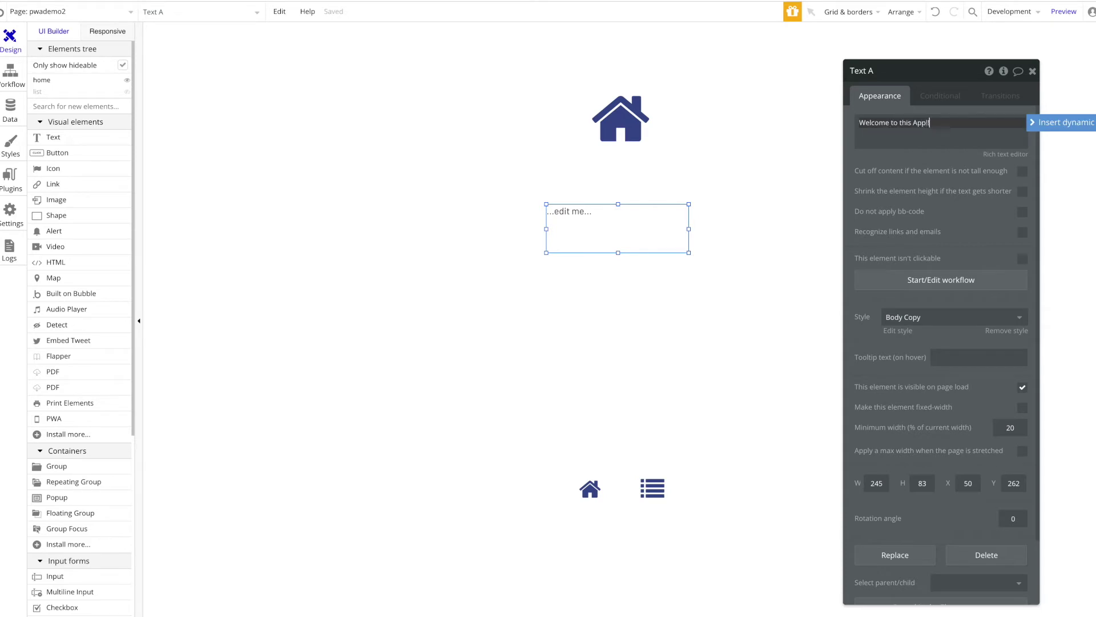
- Center the welcome text element horizontally, then remove its style and center-align the text
right_click(558, 239)
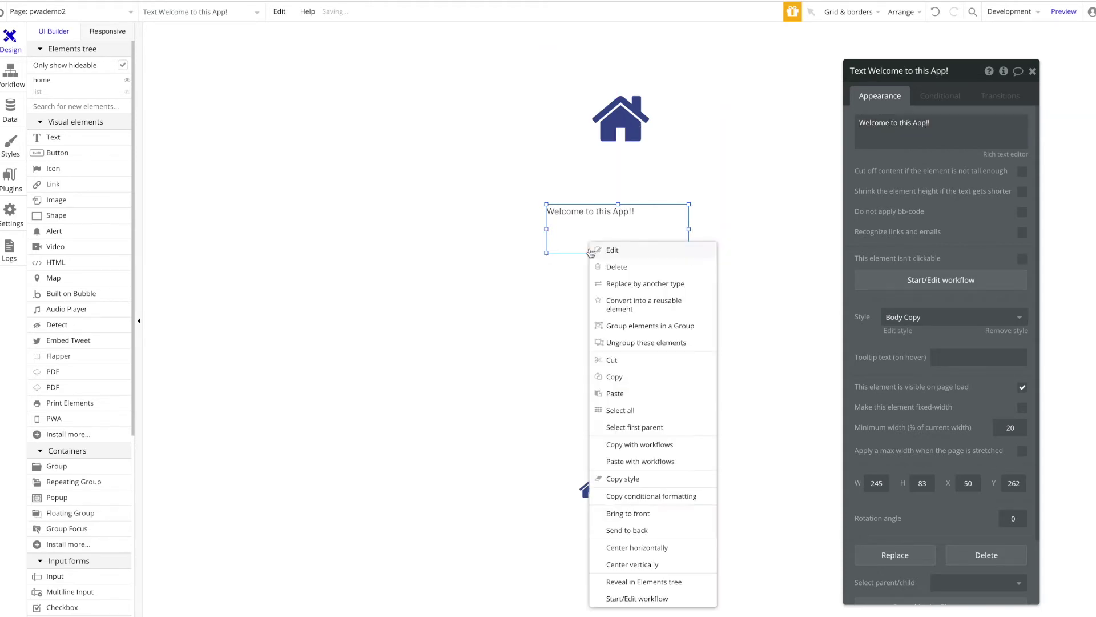
click(688, 553)
click(1021, 330)
click(943, 398)
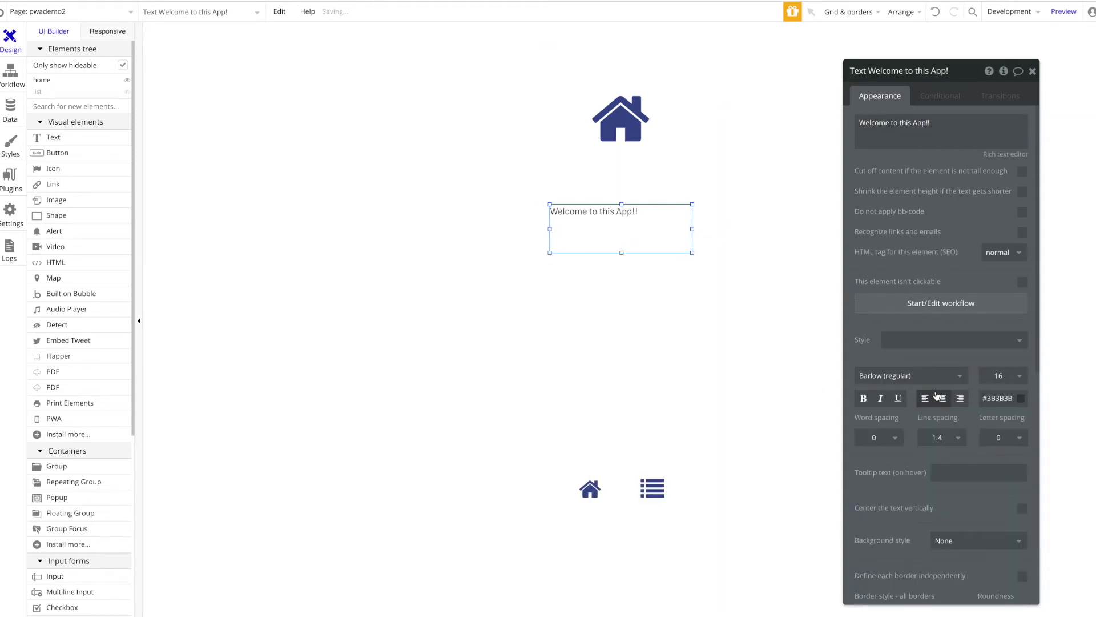
- Hide the home group, show the list group and draw a horizontally centered repeating group about 304 by 545 px inside it
click(51, 83)
click(51, 91)
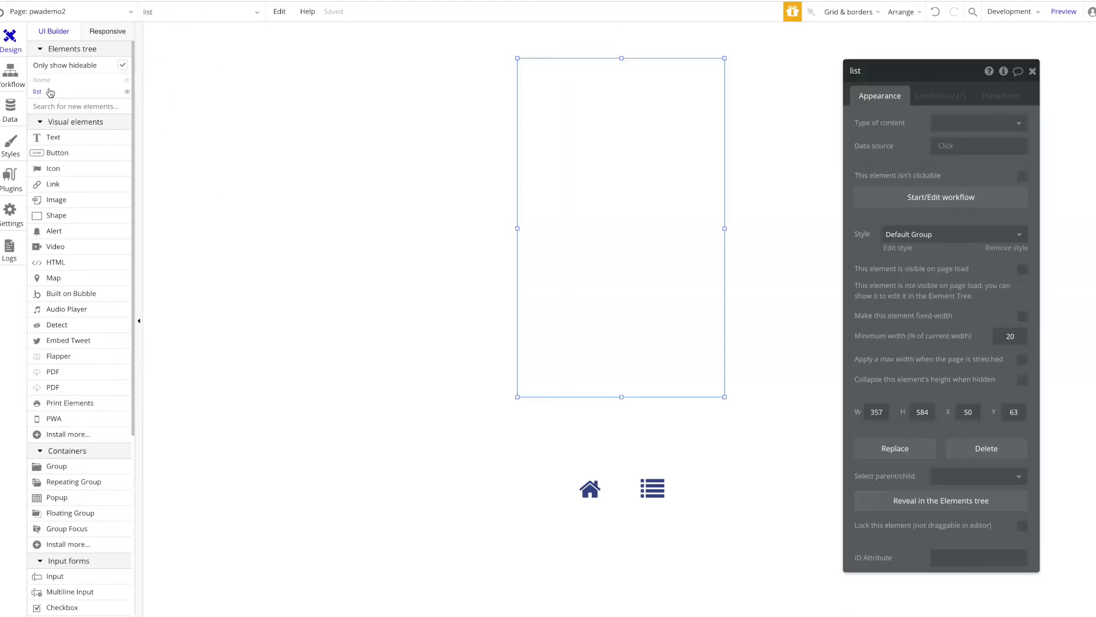
text(rep)
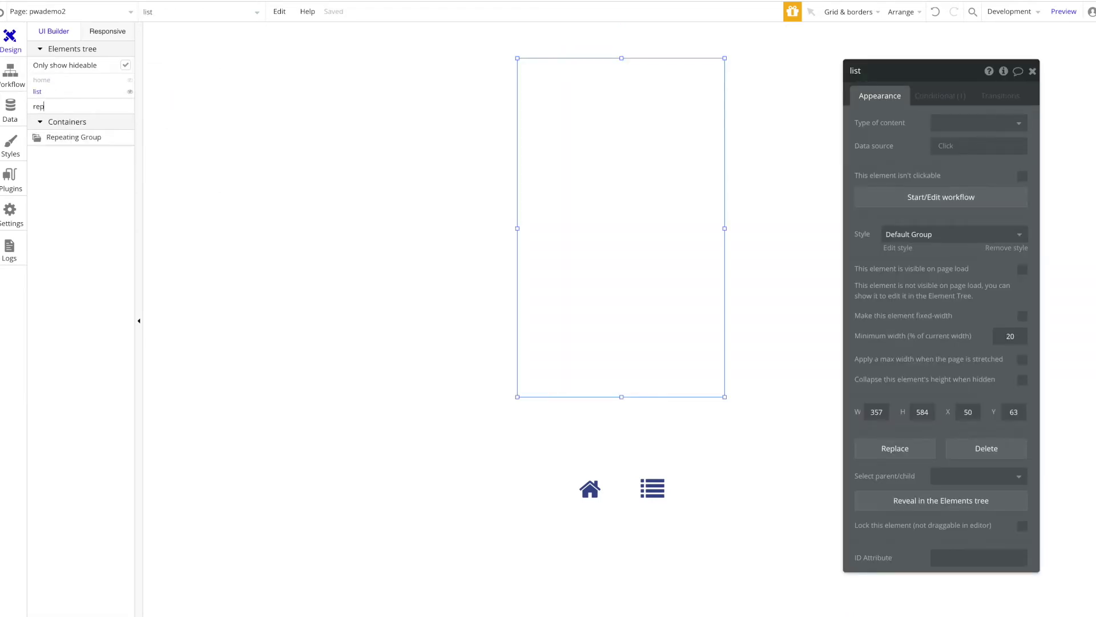
click(80, 140)
mouse_move(532, 67)
mouse_down()
mouse_move(689, 330)
mouse_move(708, 384)
mouse_up()
right_click(627, 258)
click(717, 547)
drag(618, 255, 619, 255)
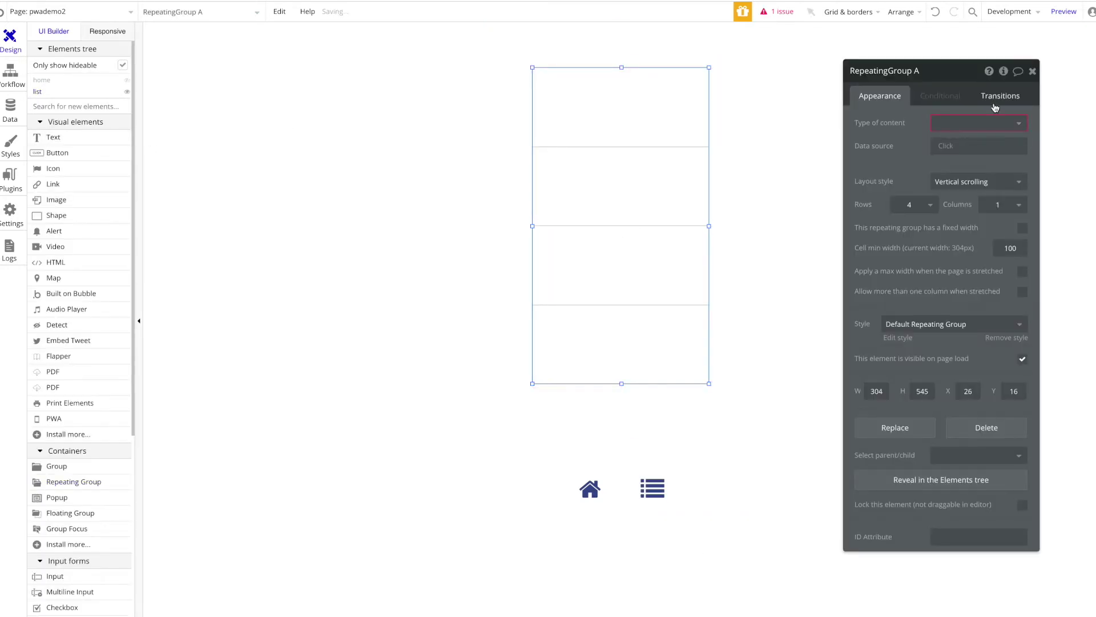
- Set the repeating group's type of content to listing and its data source to a search for listings
click(979, 124)
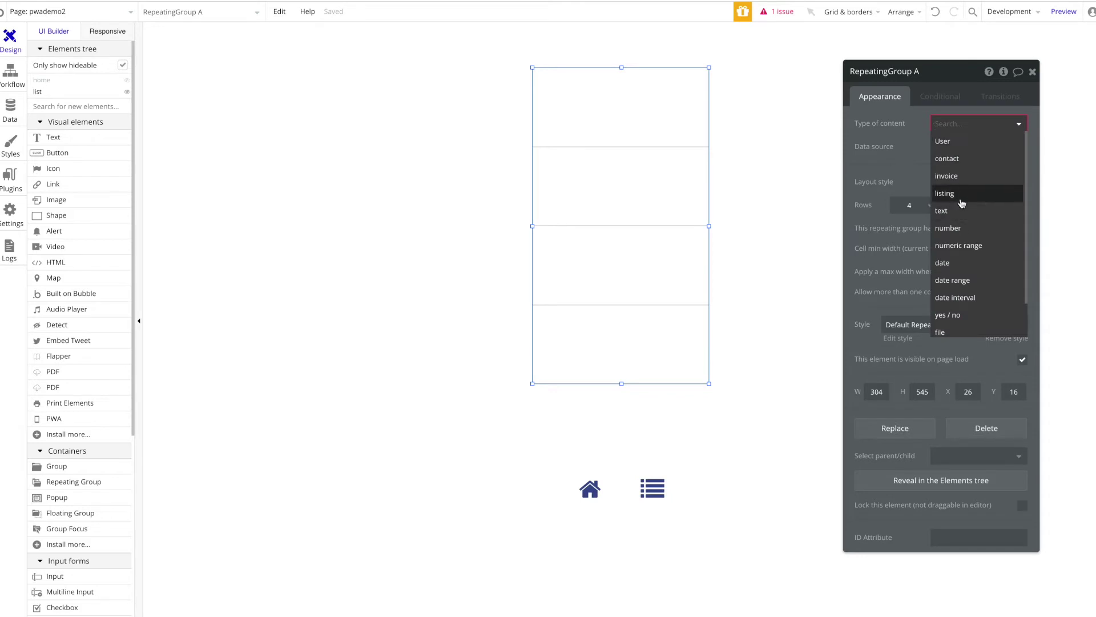
click(945, 193)
click(947, 147)
click(972, 214)
click(776, 99)
click(769, 171)
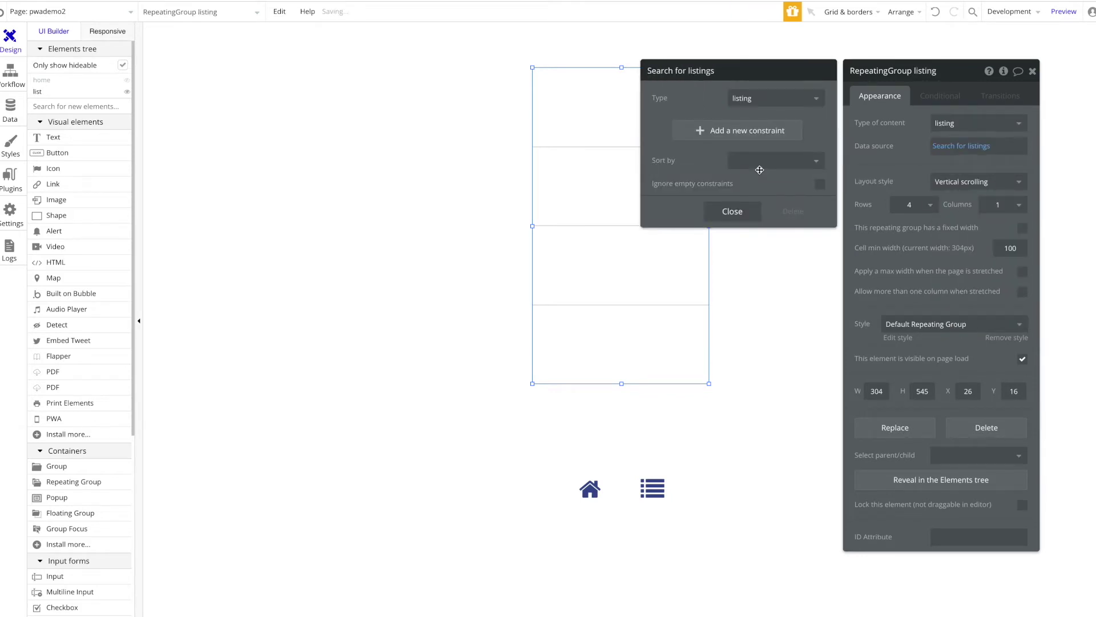
click(930, 160)
- Add a horizontally centered text element about 264 by 51 px in the first cell, showing Current cell's listing's name
click(85, 137)
mouse_move(541, 95)
mouse_down()
mouse_move(699, 116)
mouse_move(695, 125)
mouse_up()
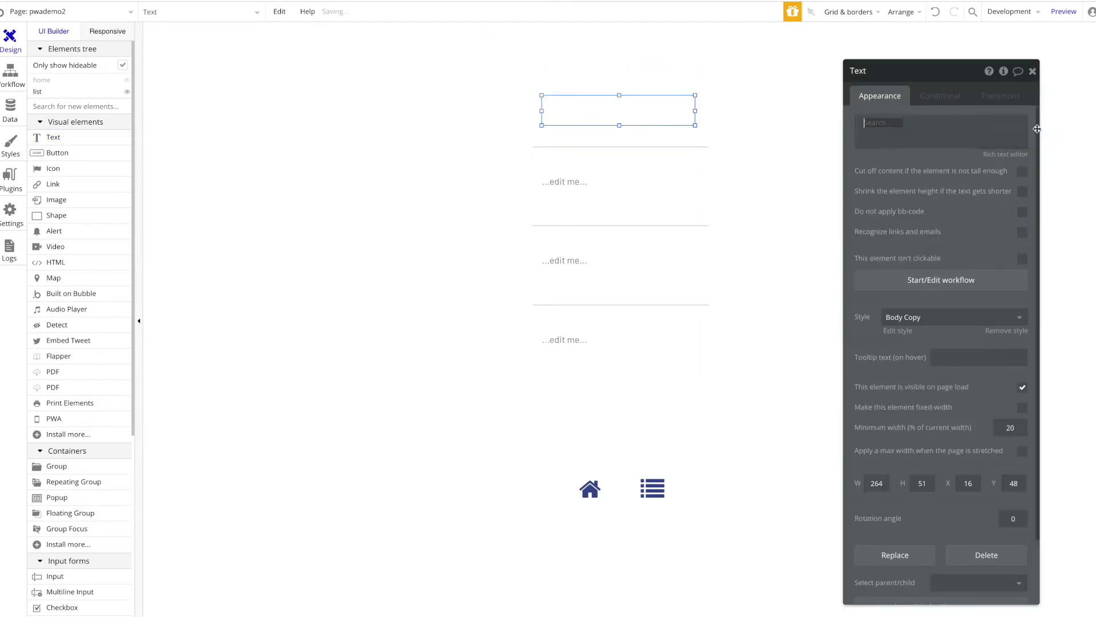
click(908, 152)
click(943, 137)
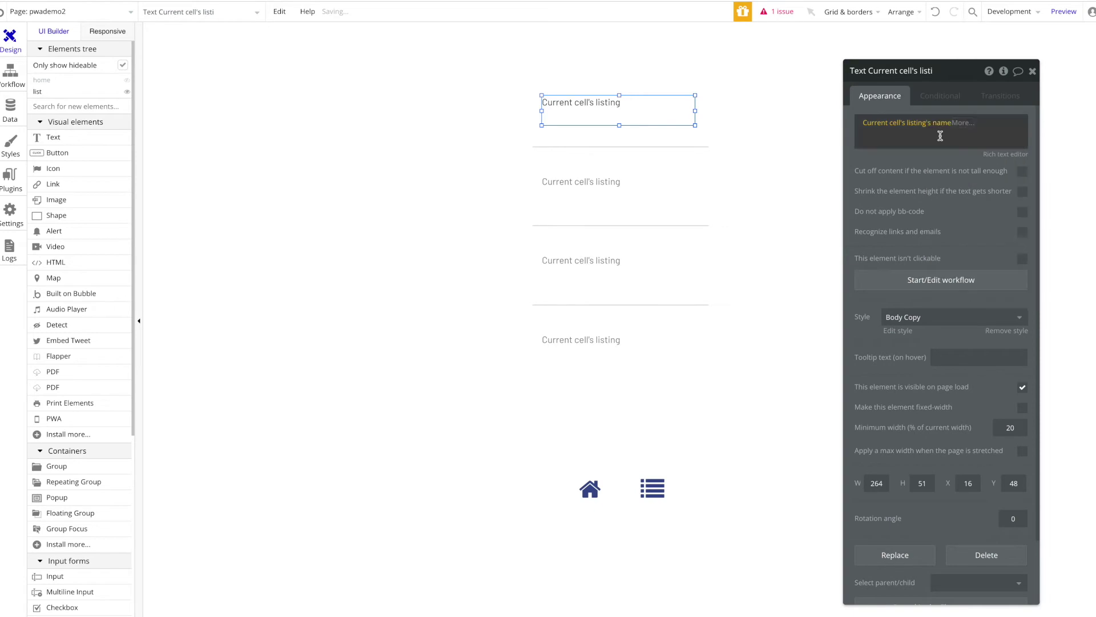
right_click(630, 119)
click(686, 426)
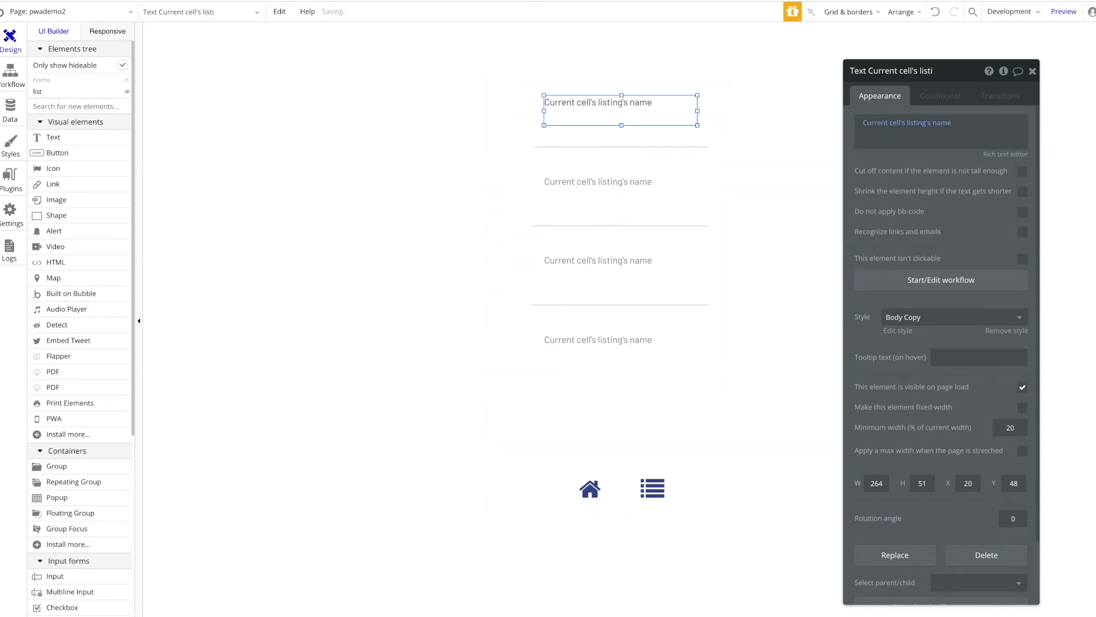
- Apply a max width when the page is stretched to both the home group and the list group, leaving only the list group shown
click(39, 92)
click(40, 94)
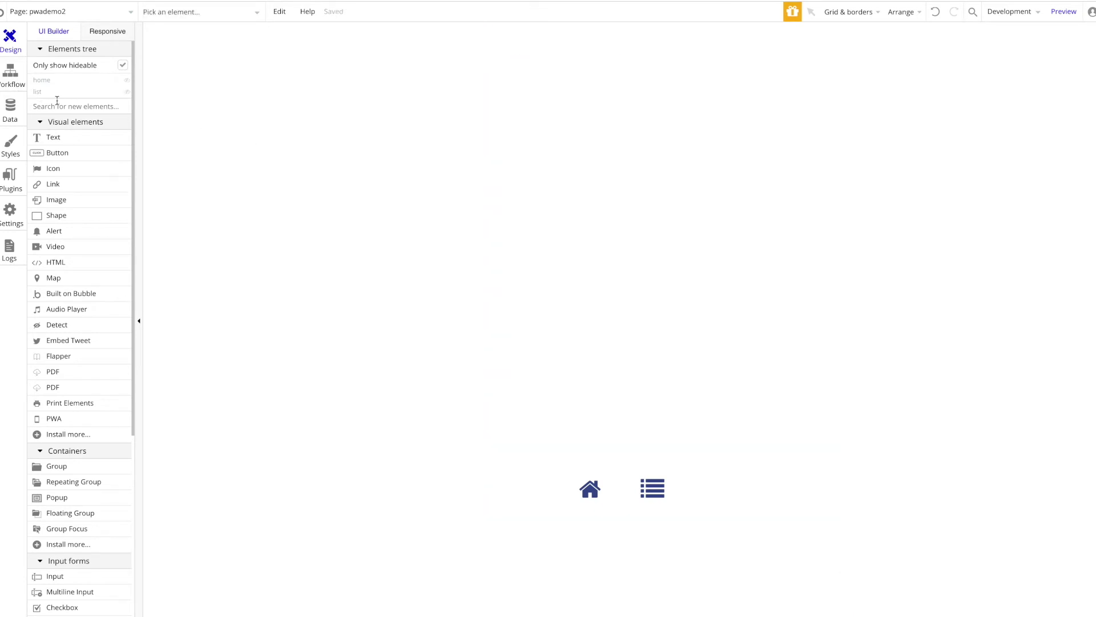
click(53, 81)
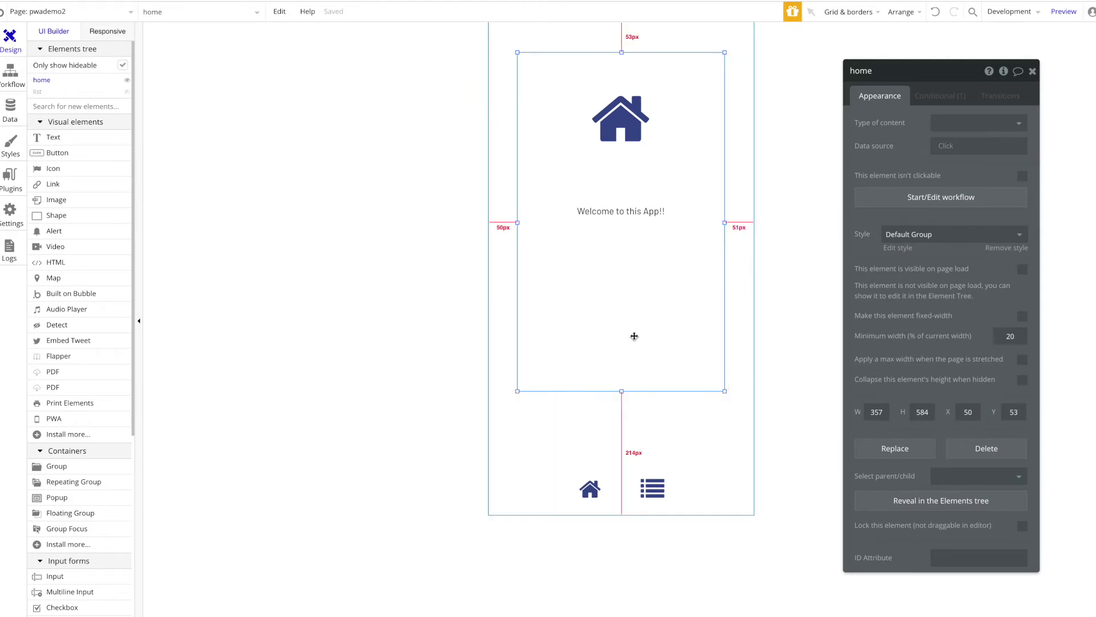
click(1022, 359)
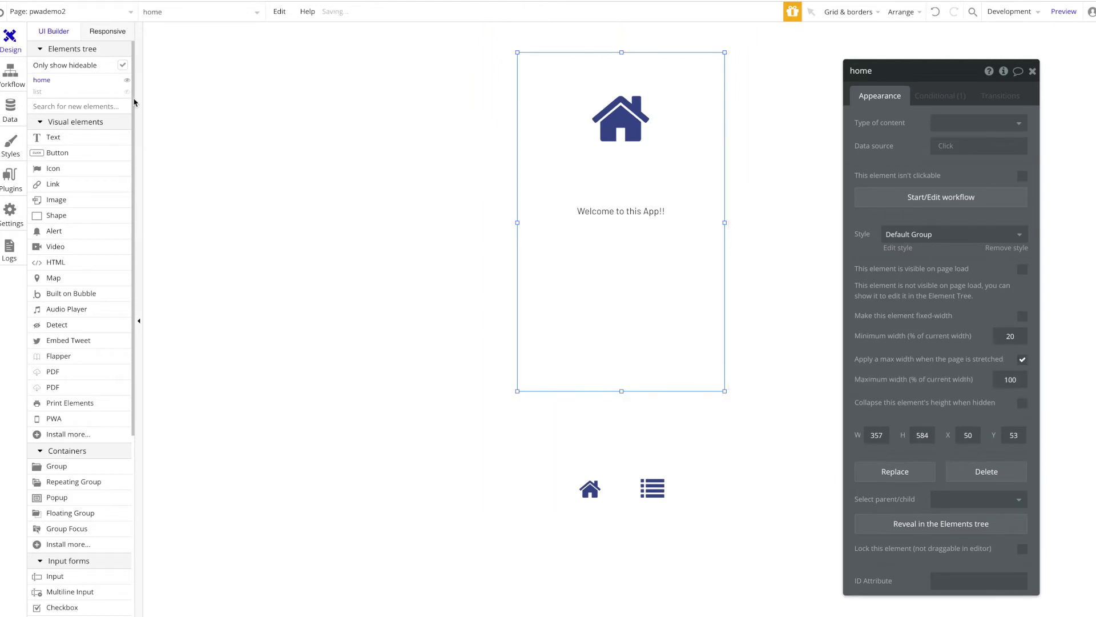
click(49, 81)
click(40, 92)
click(1022, 360)
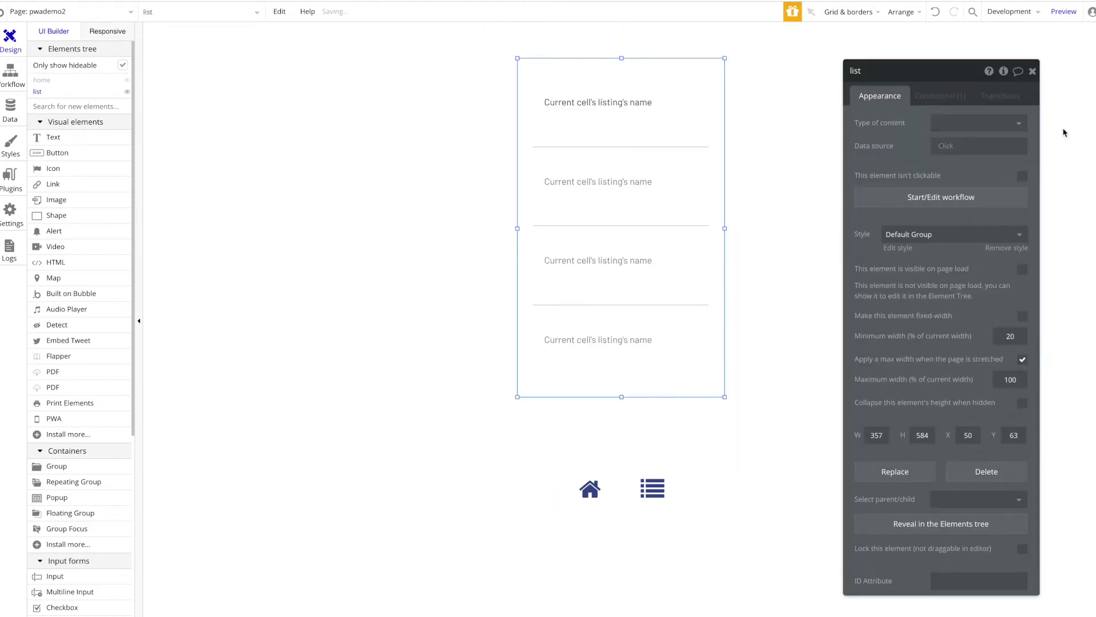
- Preview the page and test switching between the home and list views with the bottom menu icons
click(1064, 12)
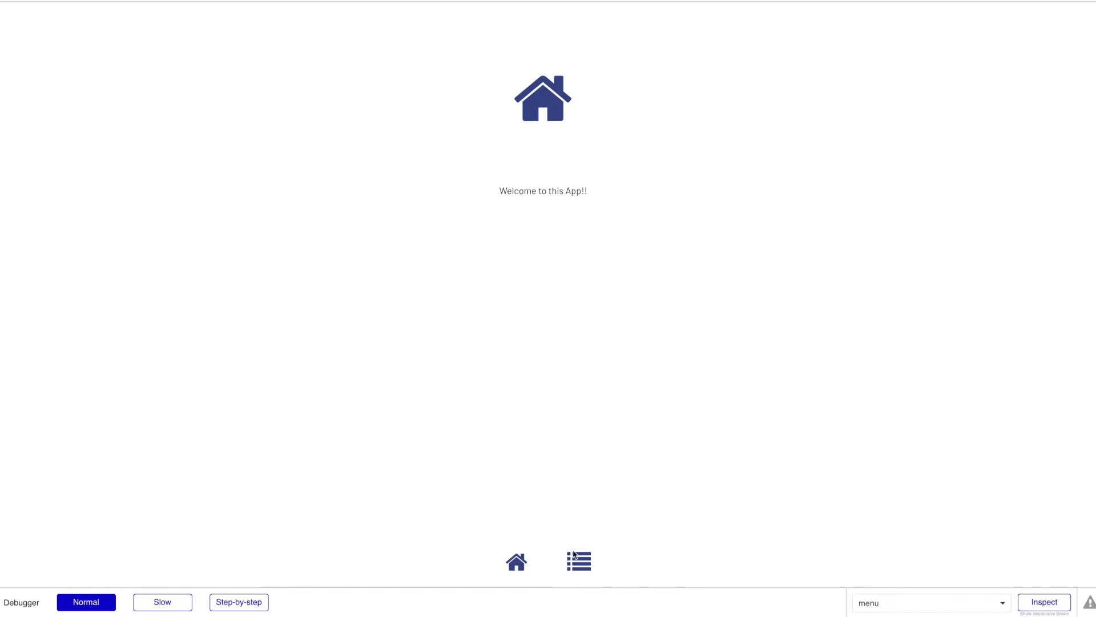
click(580, 571)
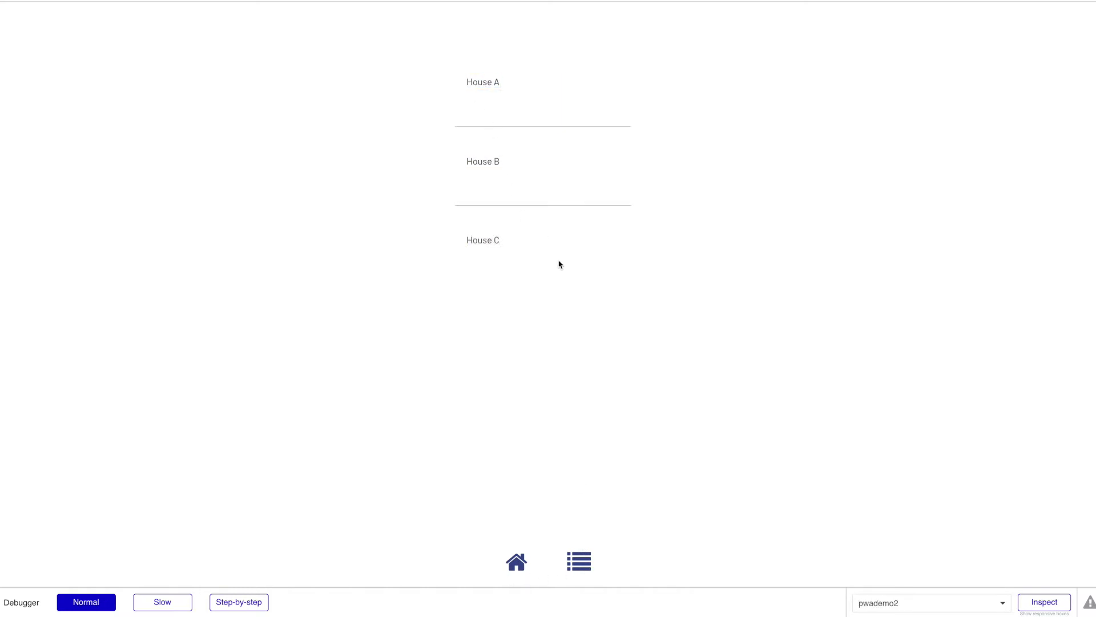
click(522, 567)
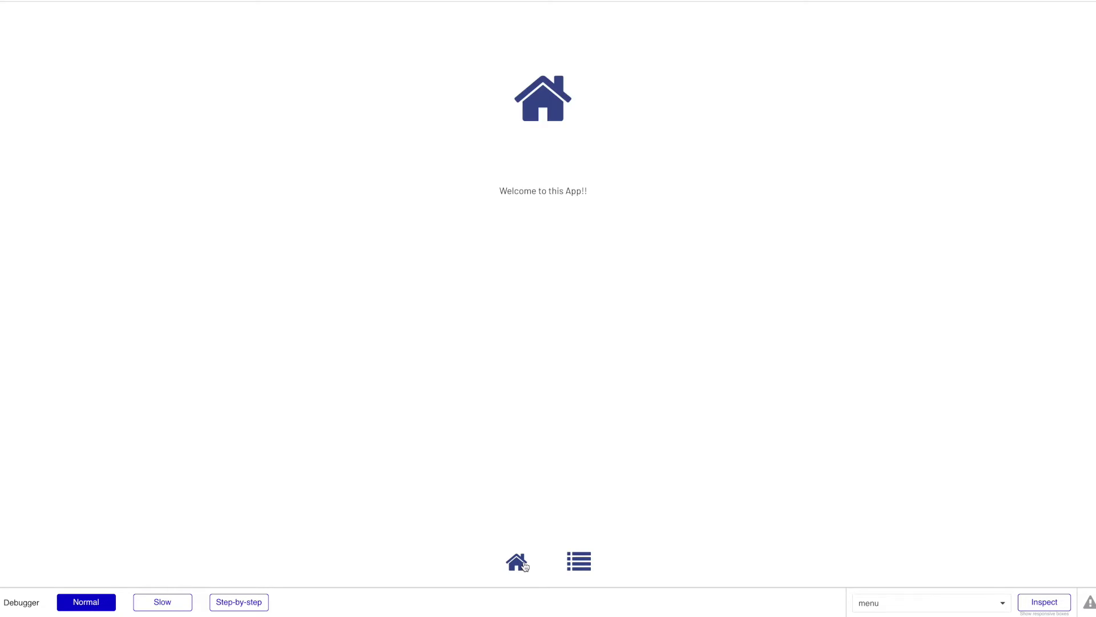
click(573, 562)
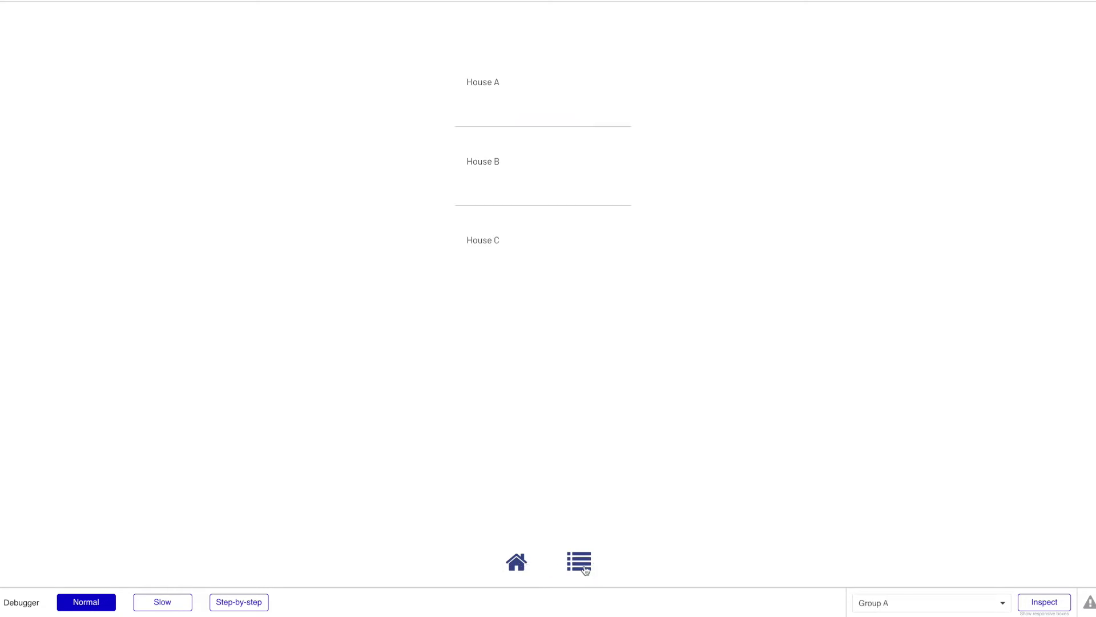
click(523, 567)
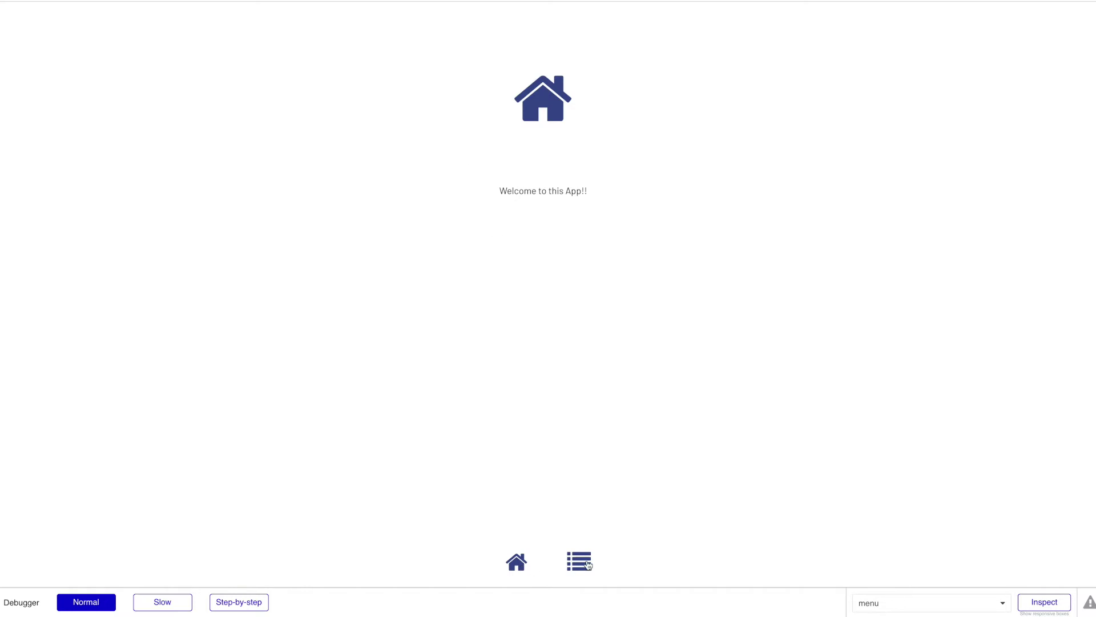
click(585, 564)
click(518, 563)
click(588, 564)
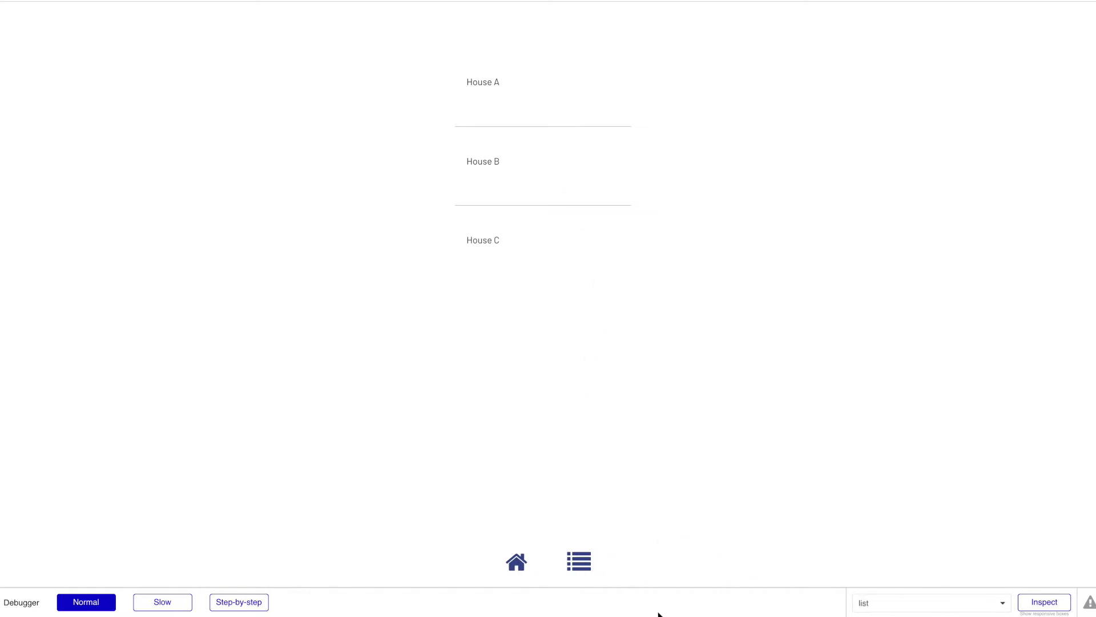
click(520, 566)
click(568, 565)
click(519, 570)
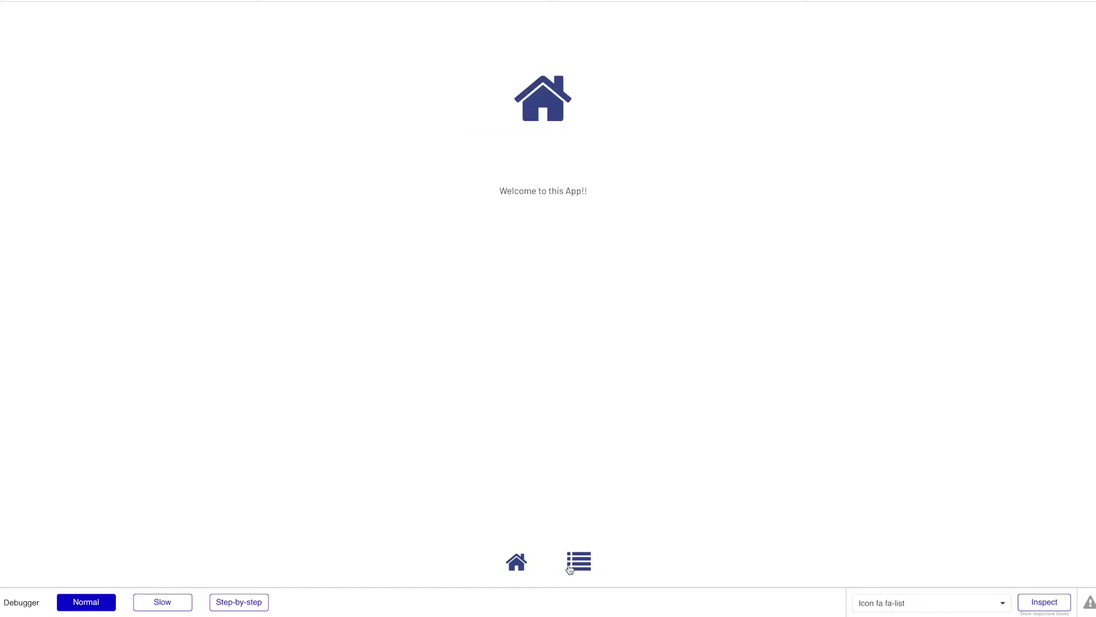
click(576, 564)
click(525, 567)
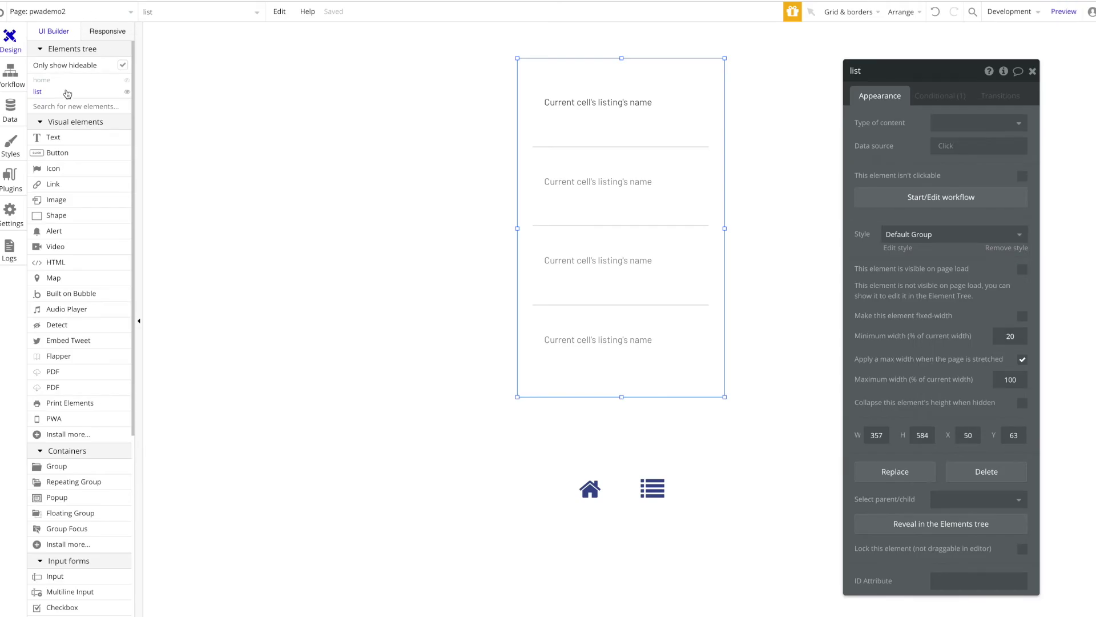
- Return to the editor and review the installed Progressive Webapp (PWA) plugin's description and settings
key(Escape)
click(16, 193)
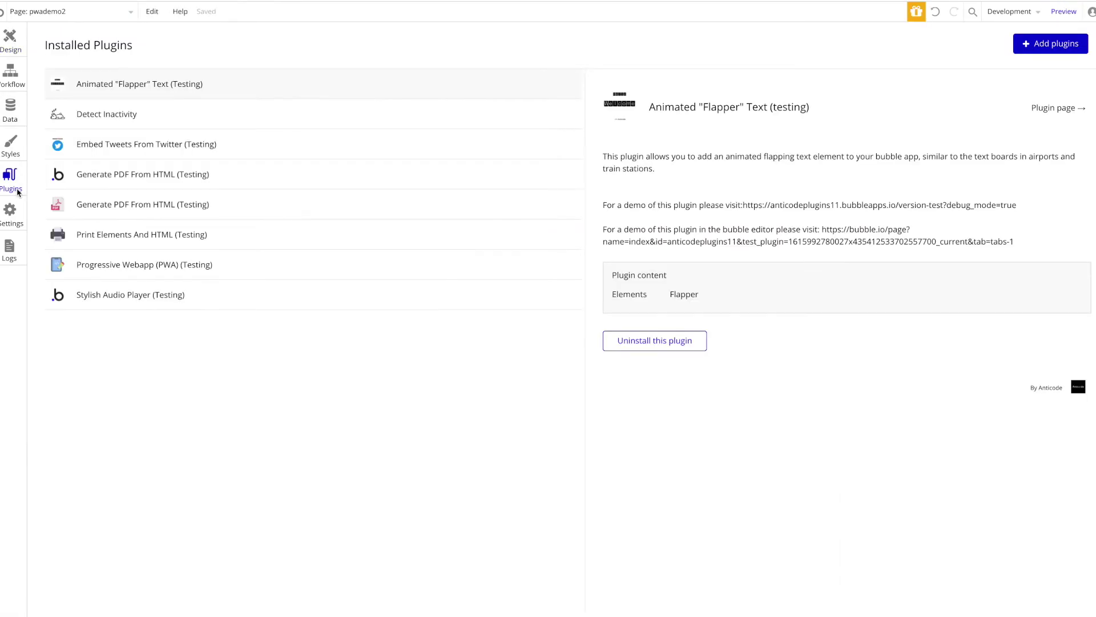
click(142, 272)
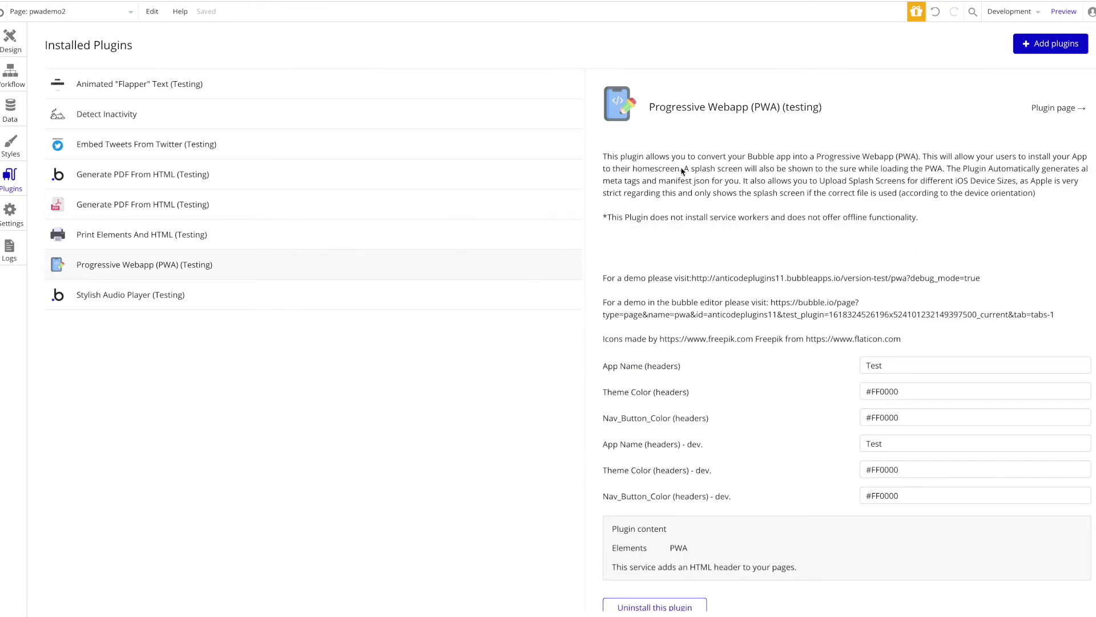
scroll(680, 174, down, 1)
scroll(680, 174, up, 1)
scroll(819, 179, down, 2)
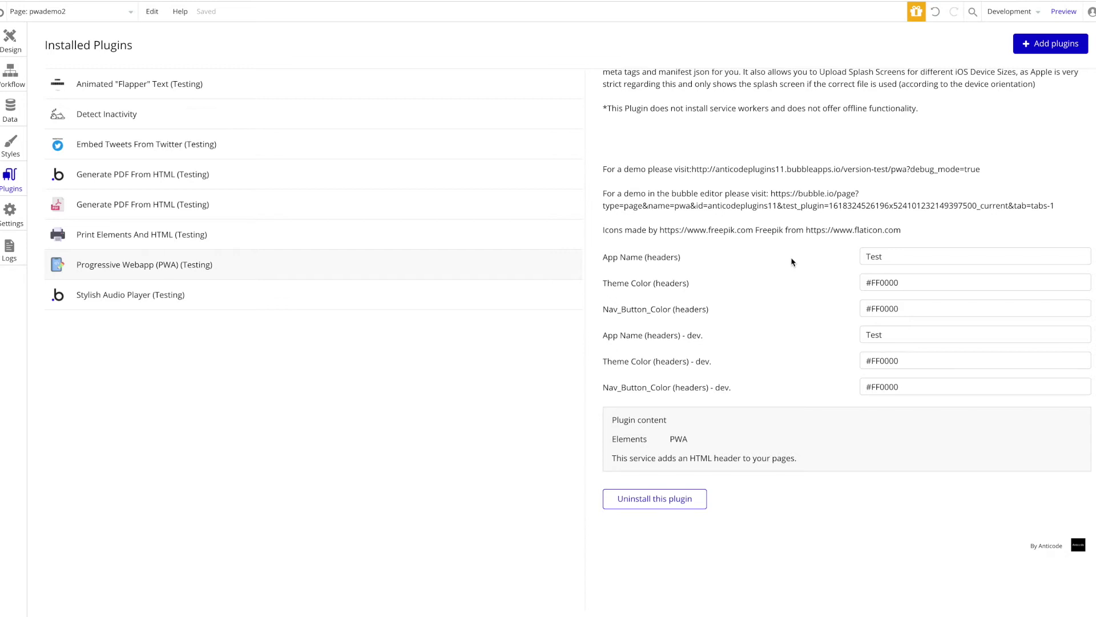
scroll(744, 243, up, 1)
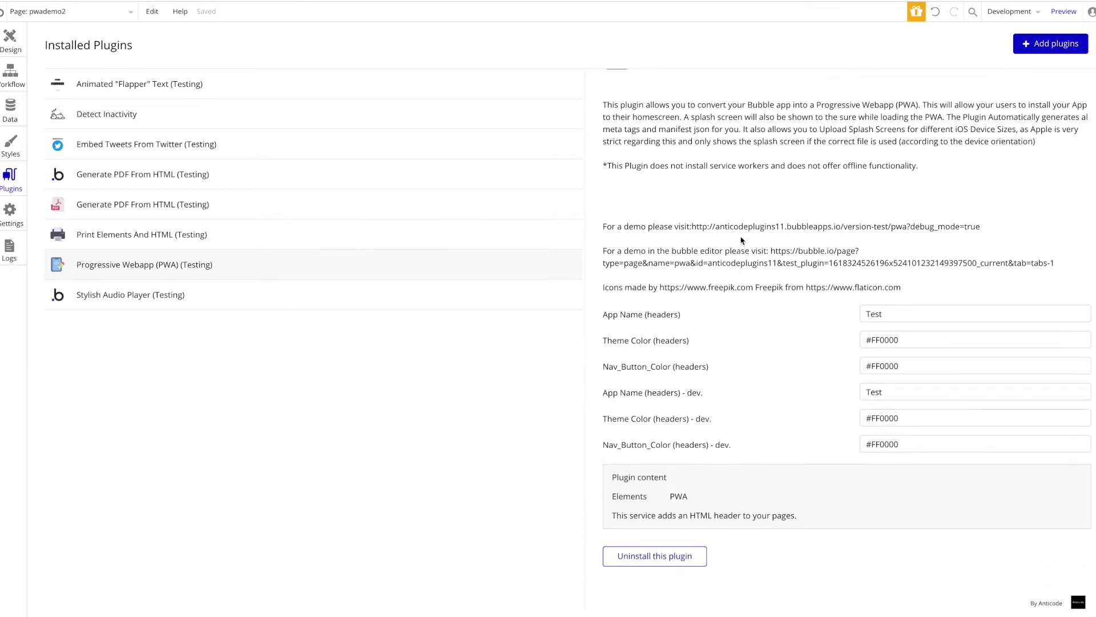
scroll(823, 261, down, 1)
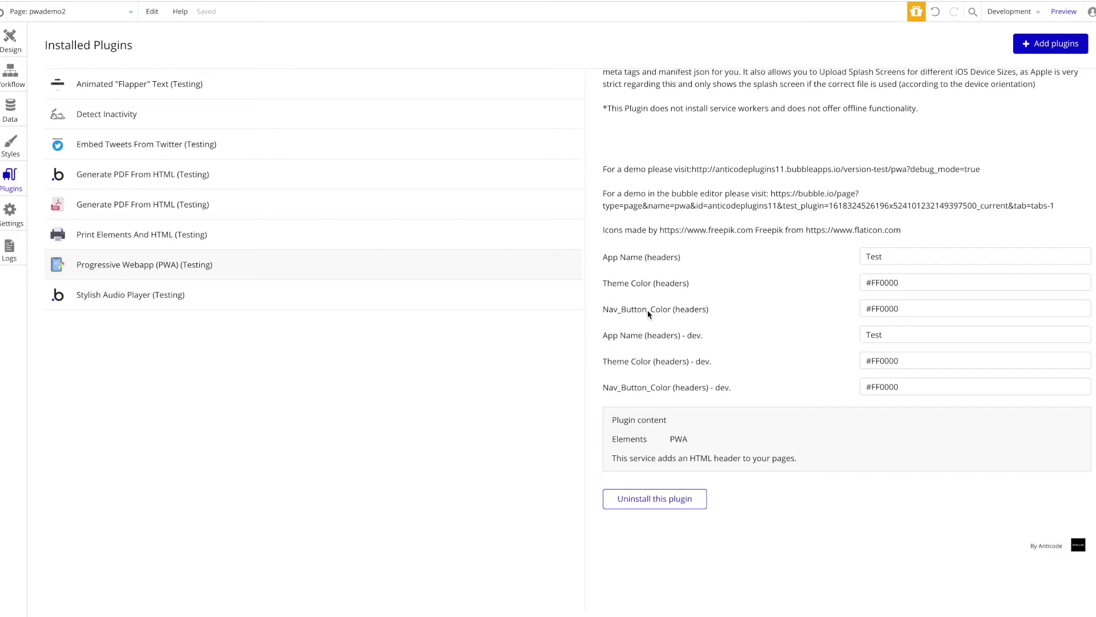
- Examine the plugin's App Name, Theme Color and Nav_Button_Color header values
drag(907, 255, 841, 253)
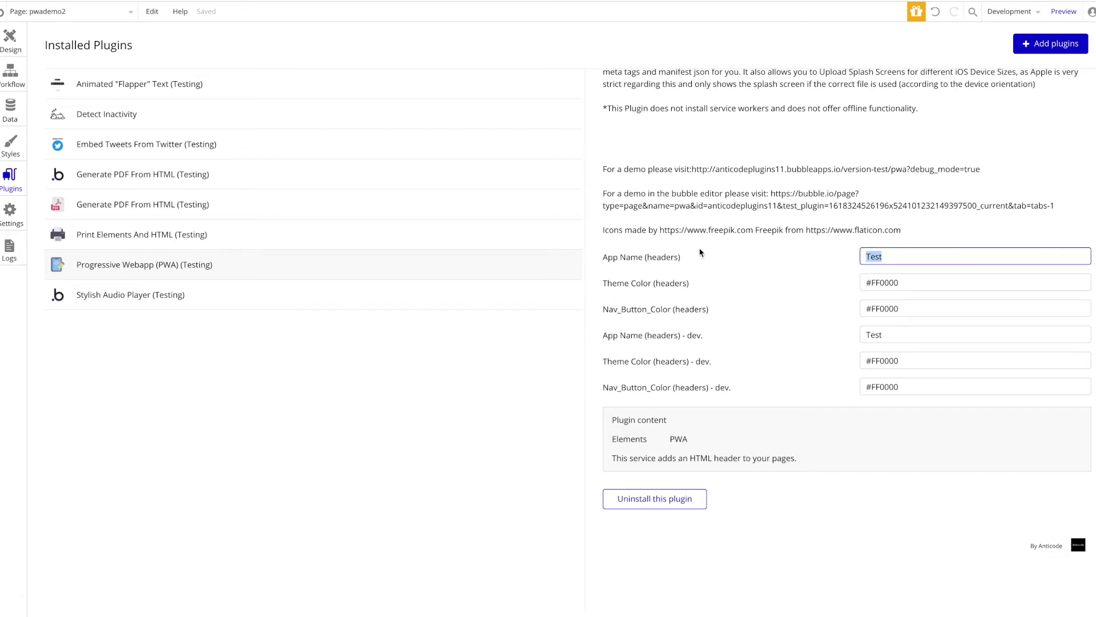
right_click(874, 282)
click(846, 281)
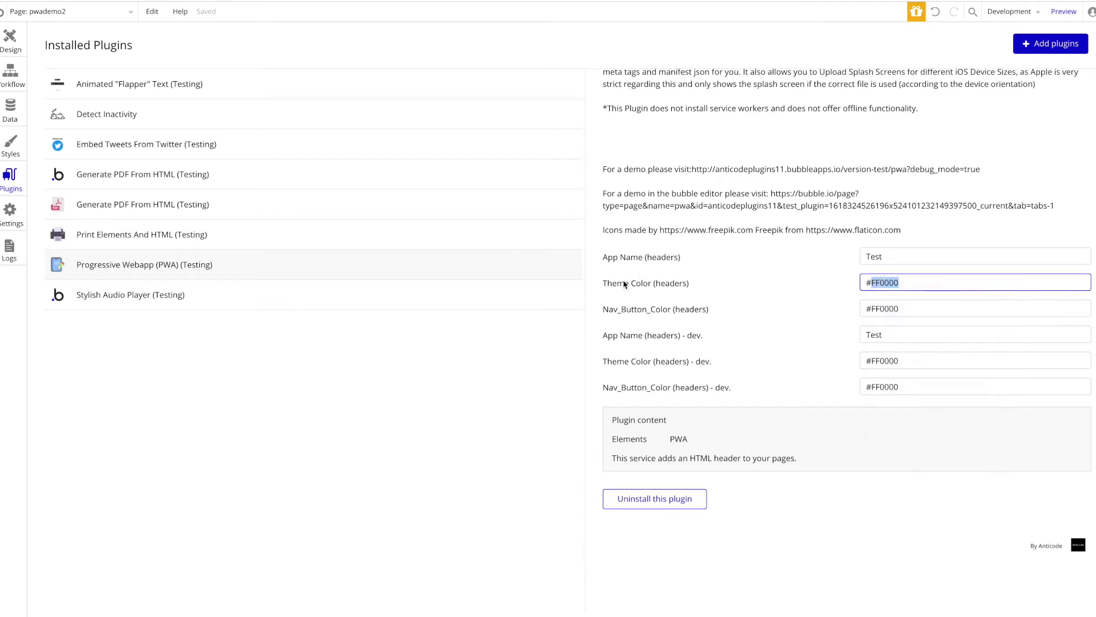
drag(911, 313, 828, 313)
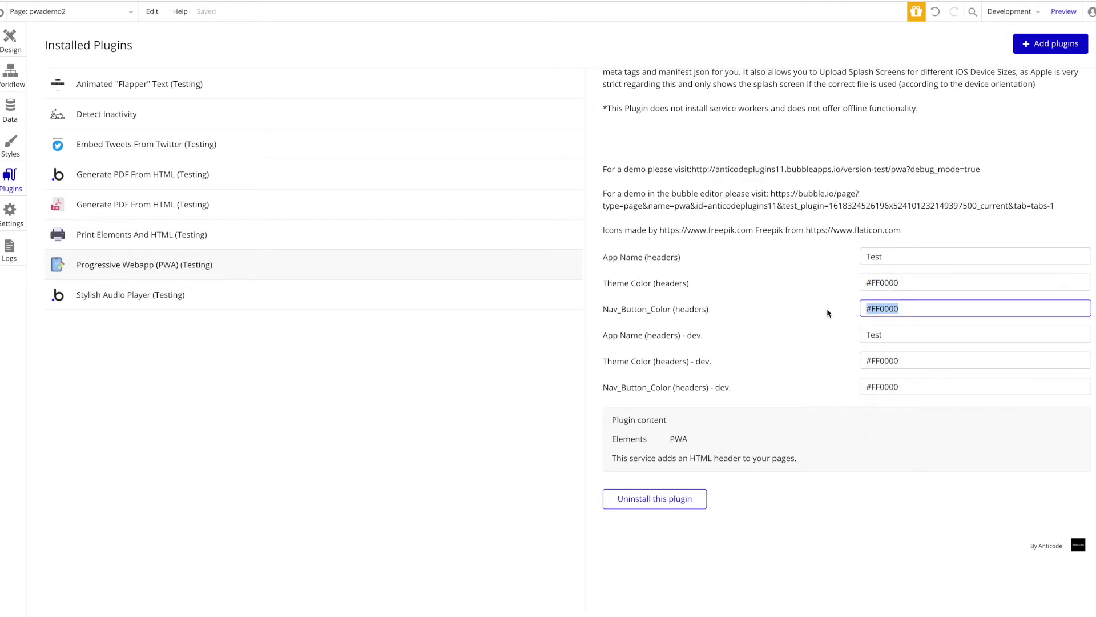
click(867, 283)
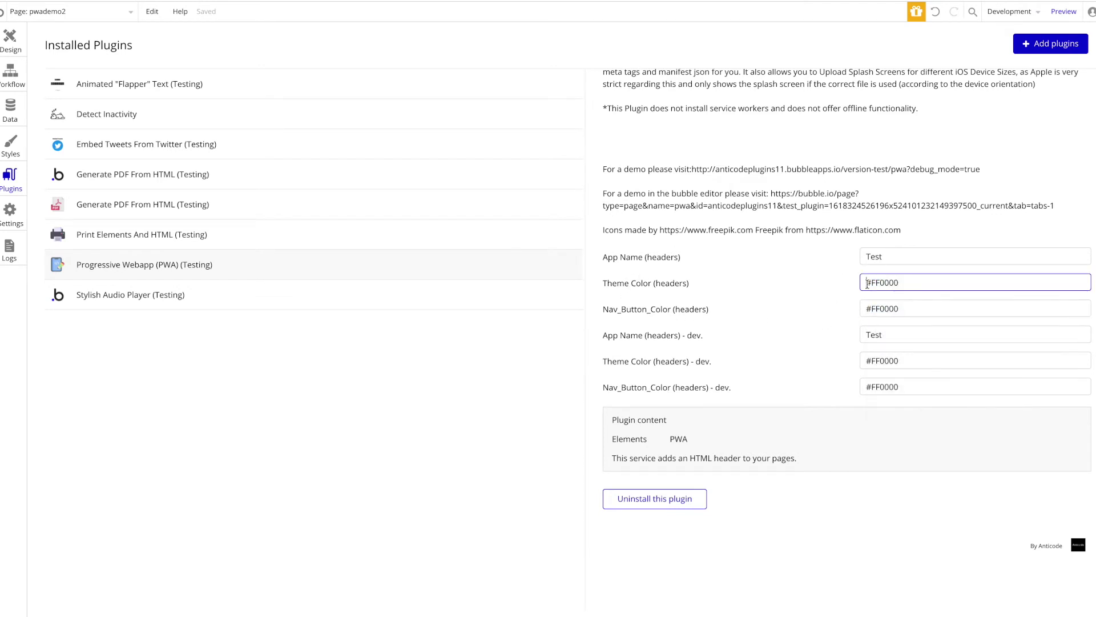
drag(900, 309, 866, 310)
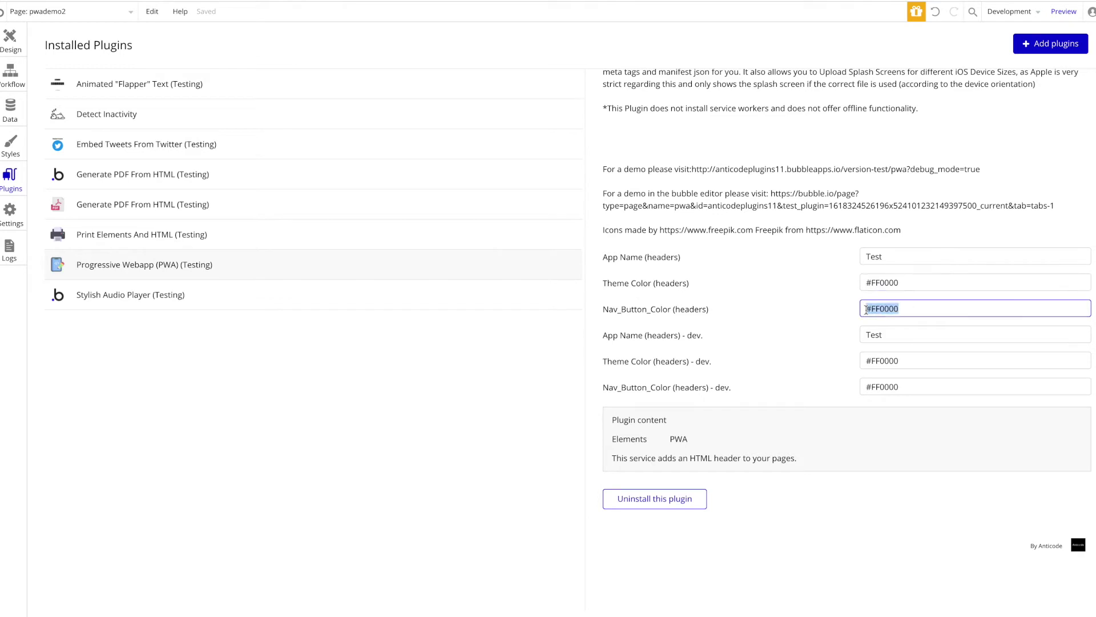
click(837, 311)
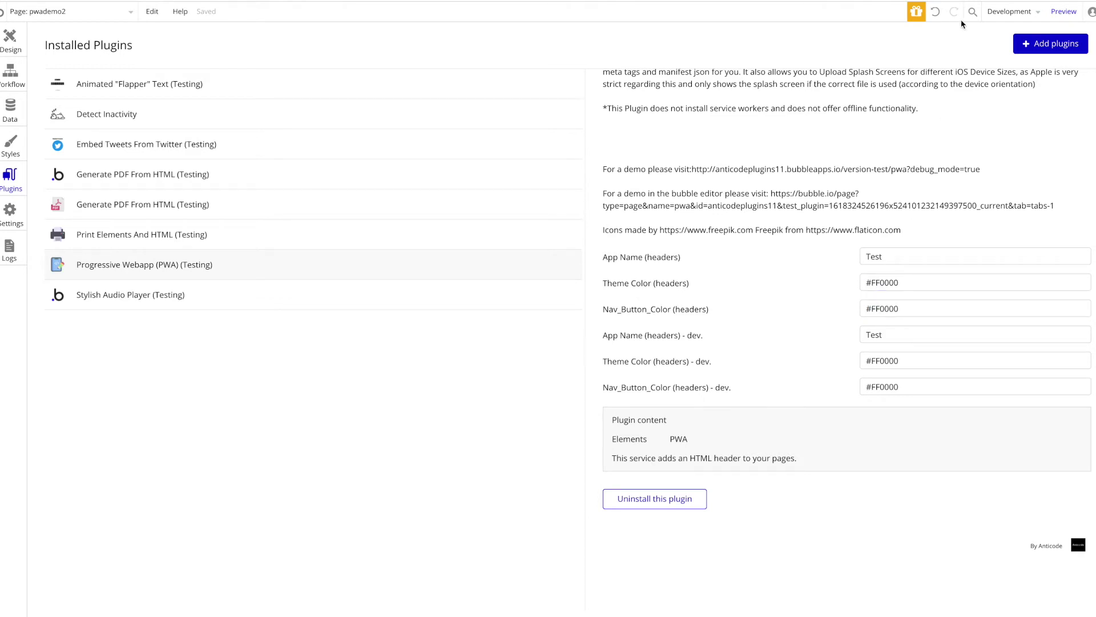
- Look up a color's hex code in the Eye Dropper extension and compare it with the plugin's theme color field
click(1056, 2)
scroll(948, 147, down, 4)
click(961, 205)
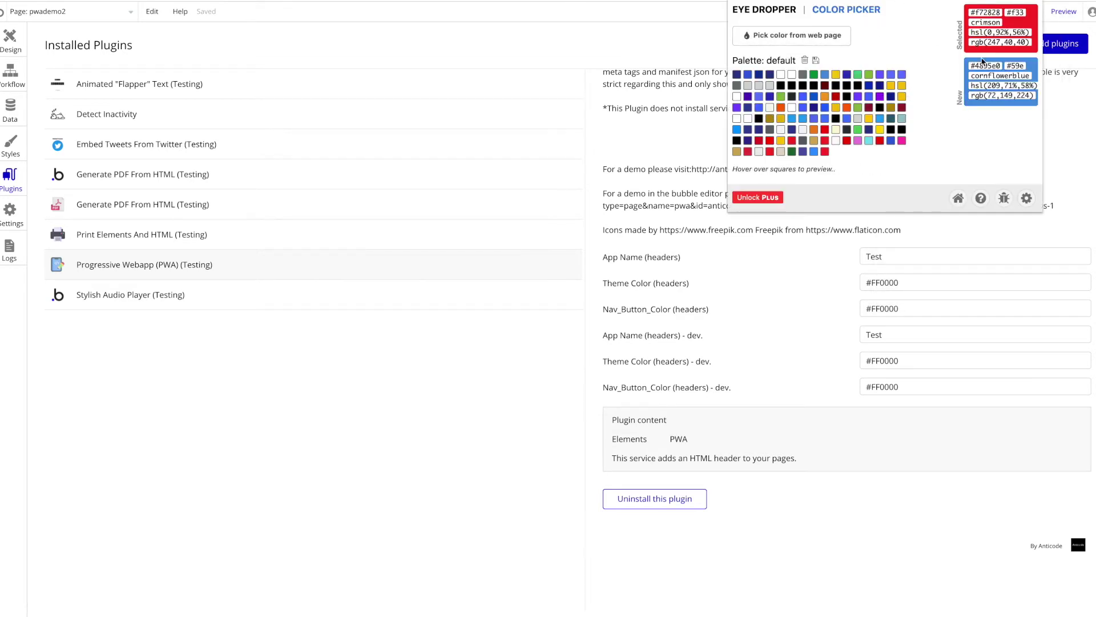
drag(970, 66, 999, 65)
click(949, 284)
double_click(949, 284)
click(835, 288)
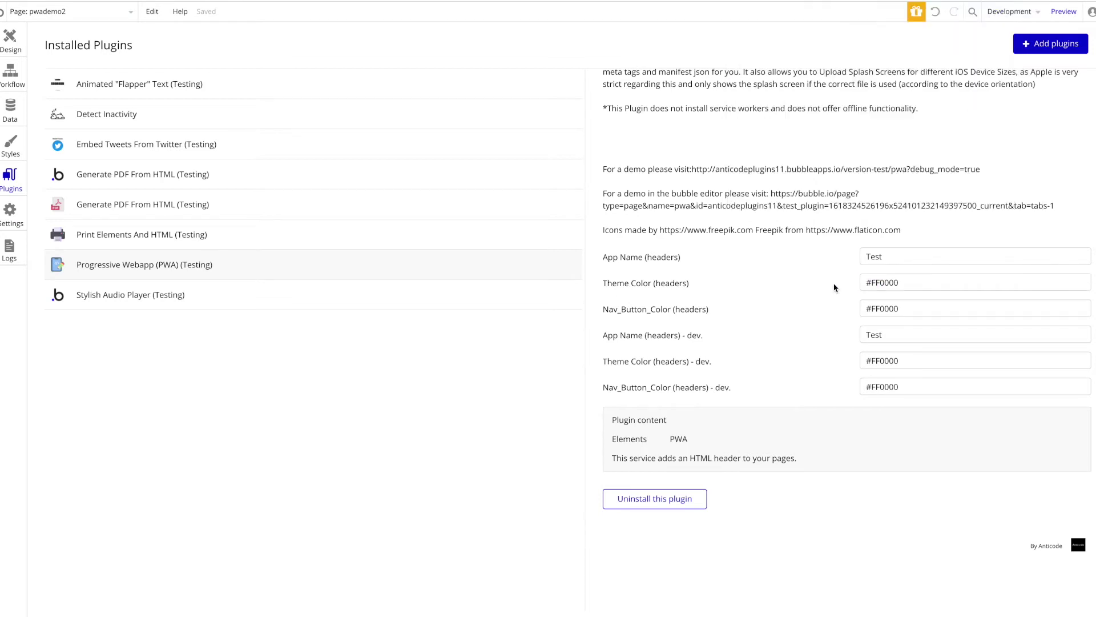
click(901, 256)
click(849, 264)
scroll(675, 267, up, 2)
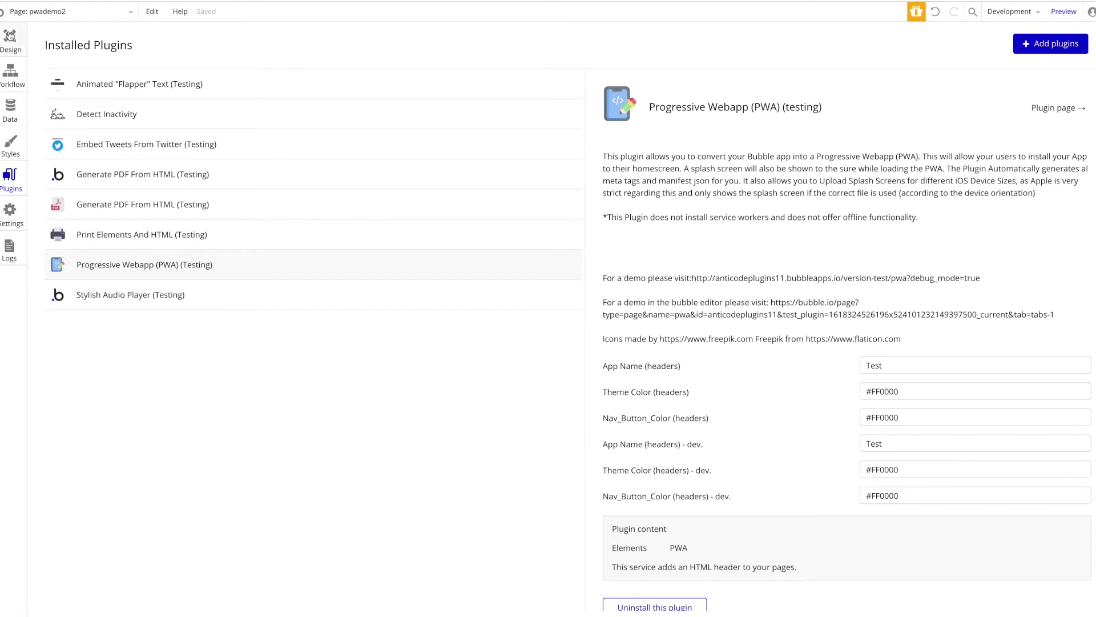
- Return to the page design, find the PWA element and place it on the page above the bottom menu icons
click(9, 40)
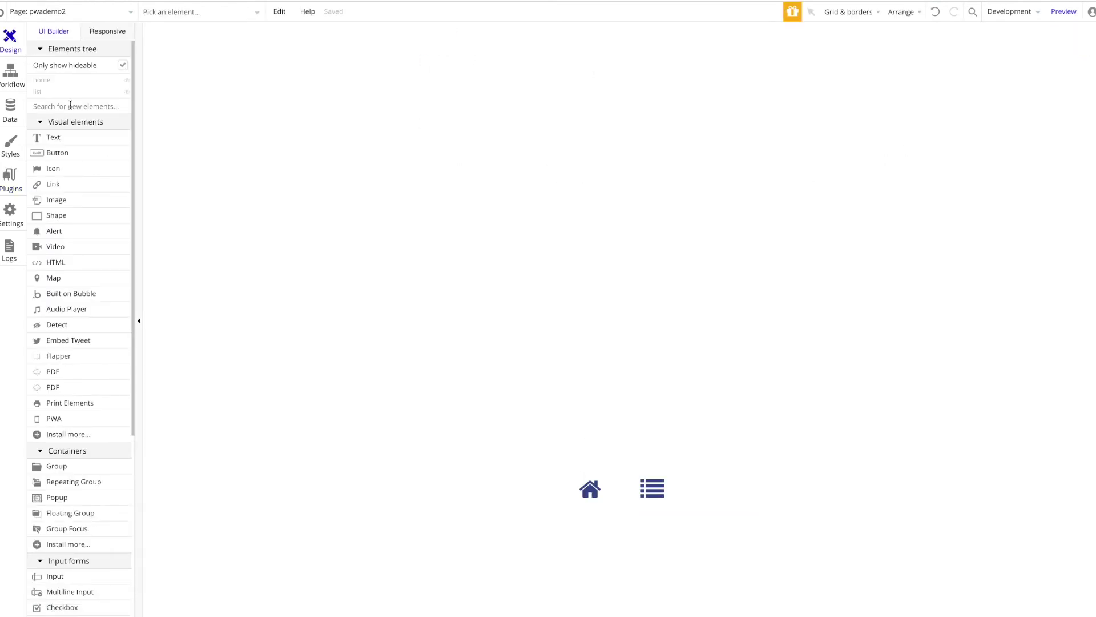
text(pwa)
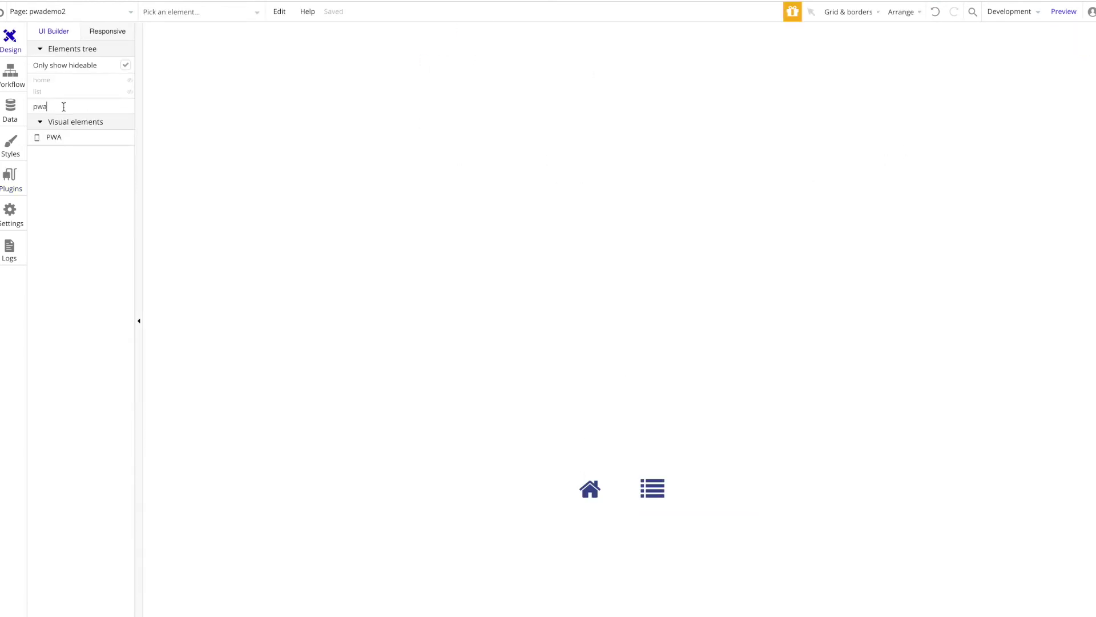
click(57, 138)
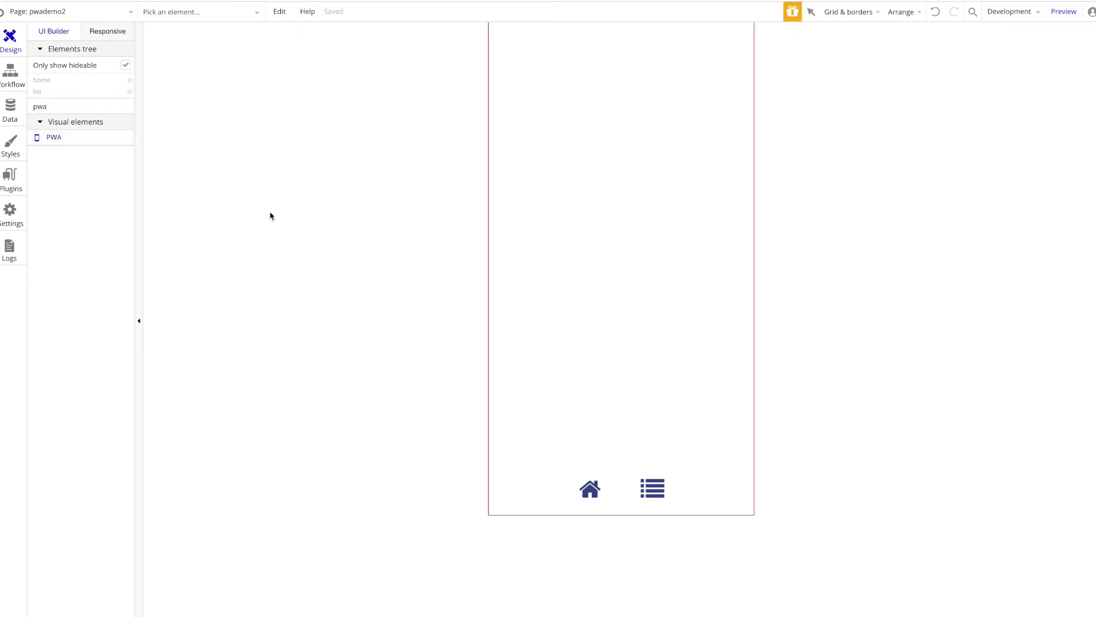
click(581, 302)
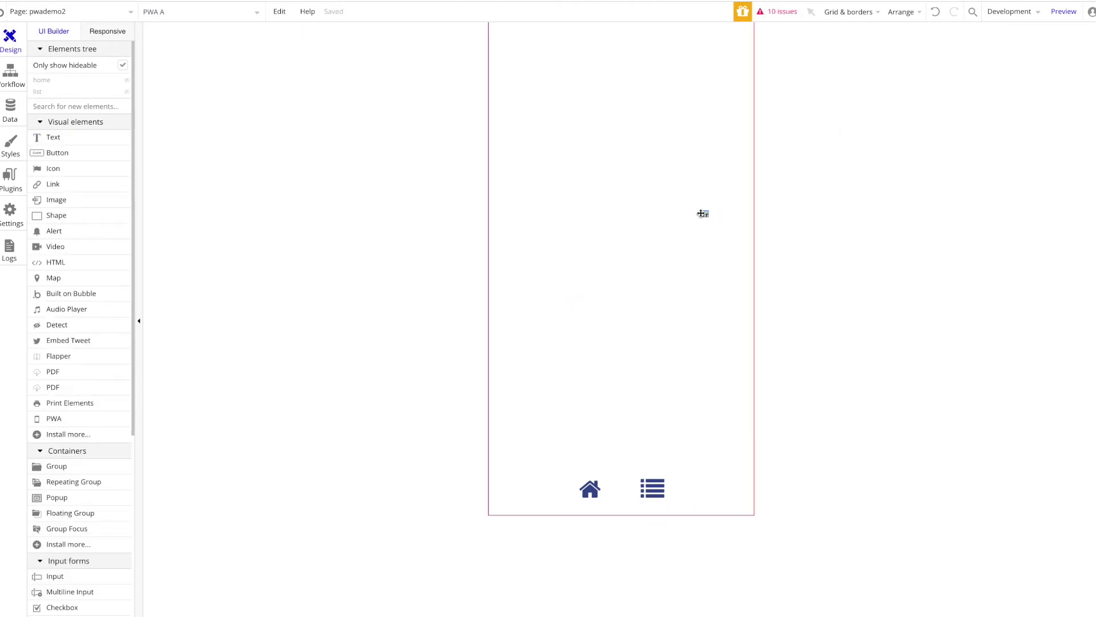
- Examine the PWA element's properties and select its parent page, pwademo2
double_click(744, 48)
scroll(948, 462, down, 4)
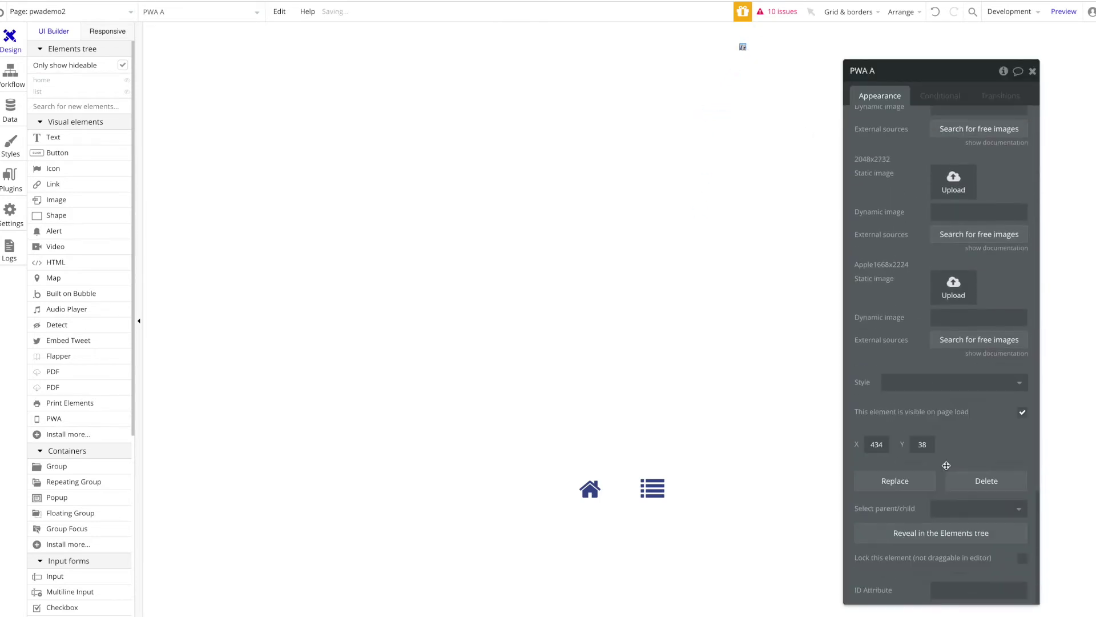
click(984, 514)
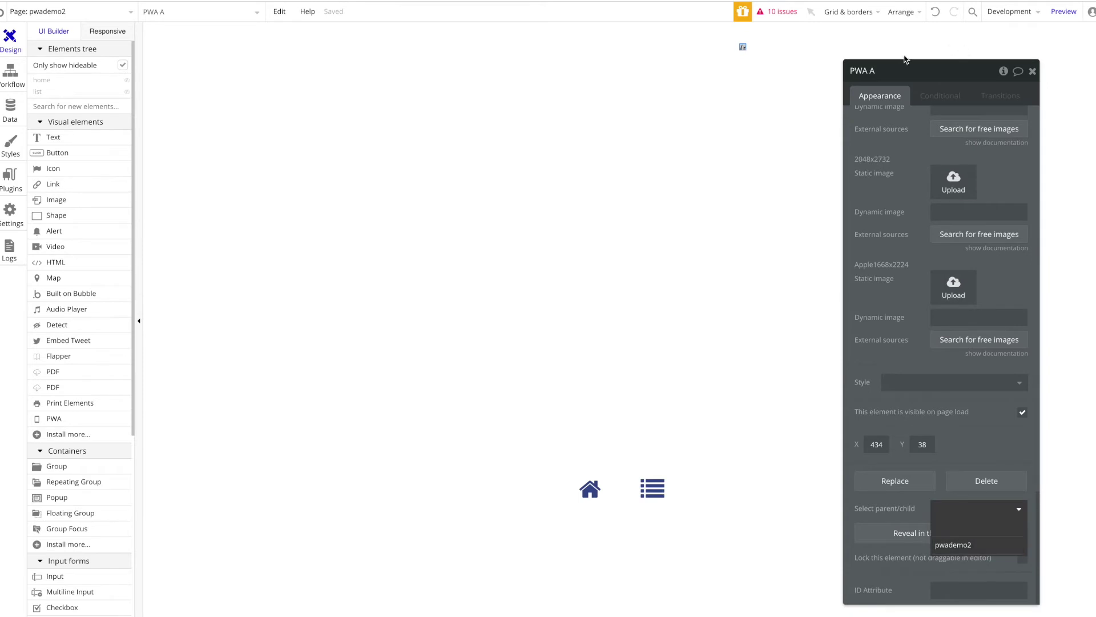
click(959, 545)
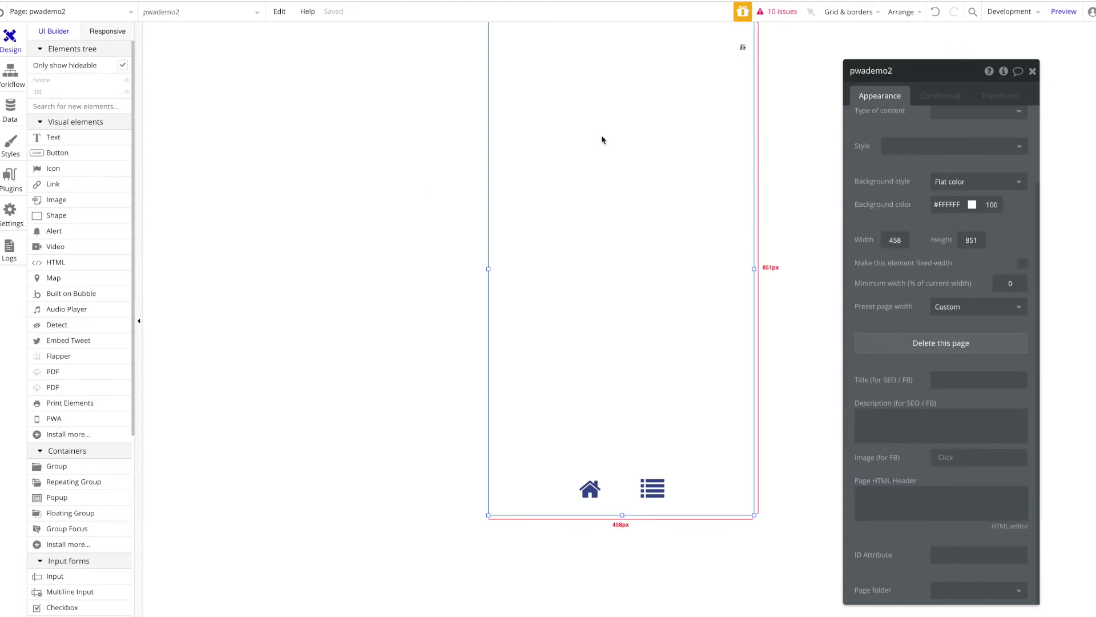
- Move the PWA element toward the upper middle of the page and center it horizontally
click(736, 46)
drag(733, 47, 615, 39)
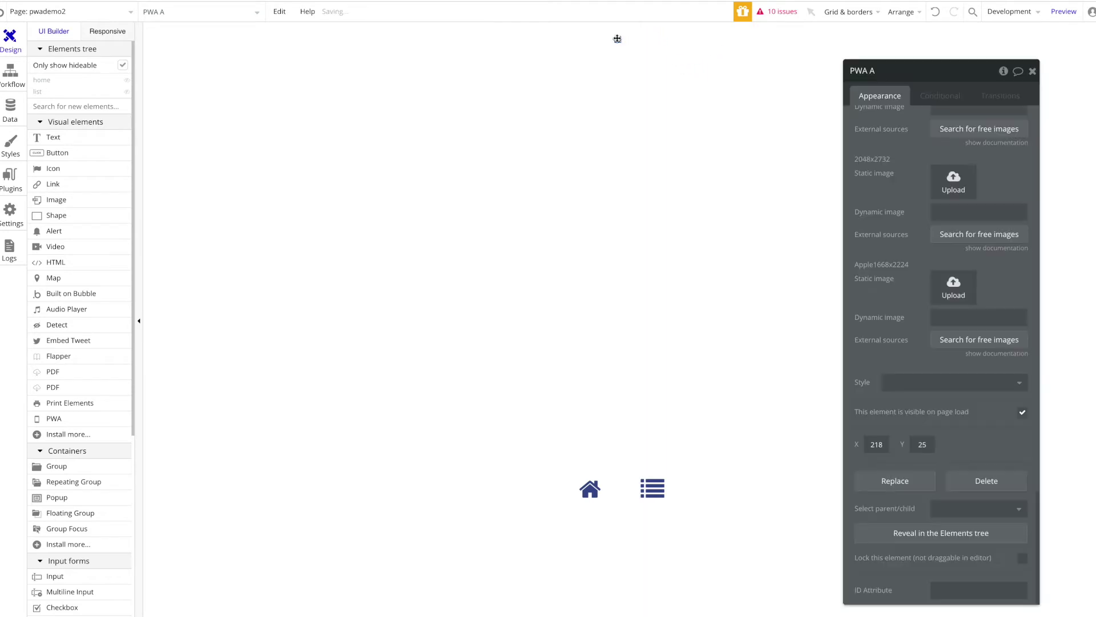
right_click(619, 39)
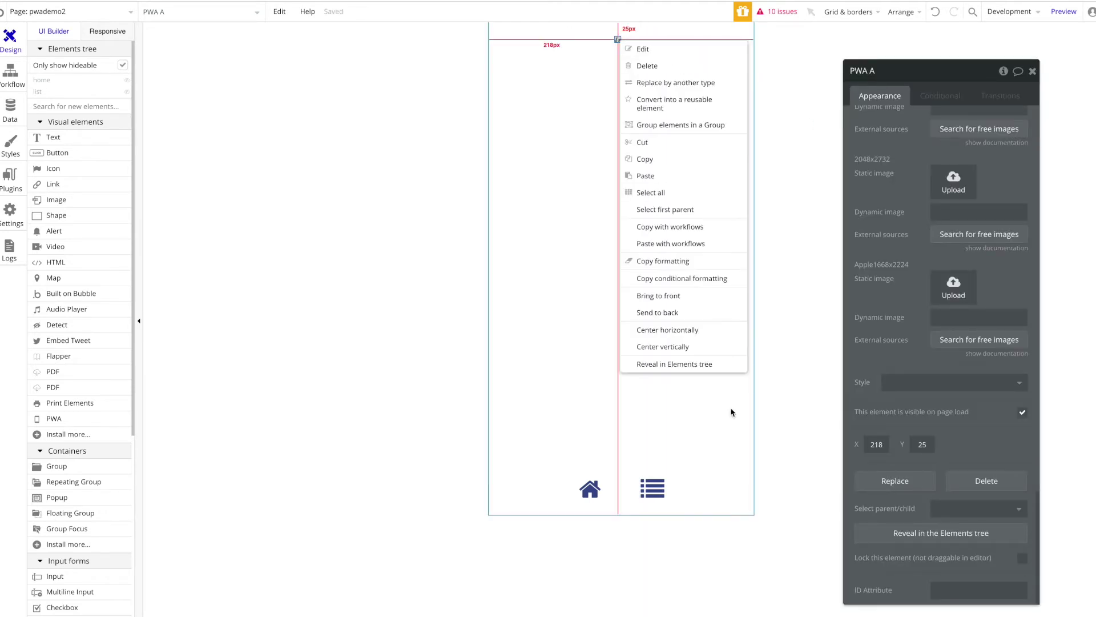
click(682, 329)
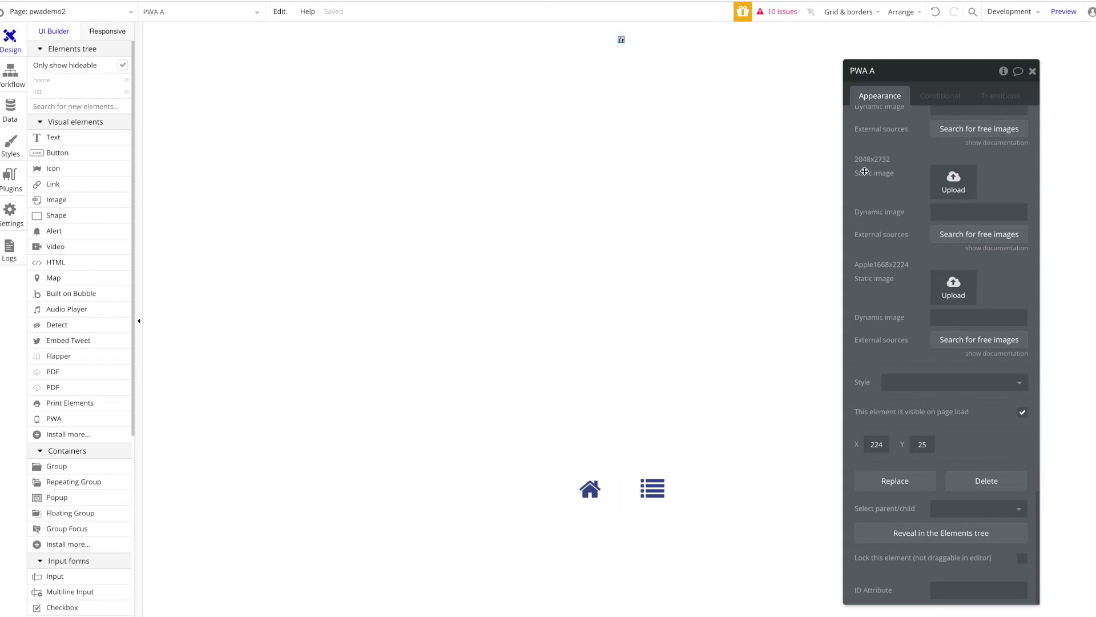
- Name the PWA element's app "Listing App" and show the documentation for the shortname setting
scroll(860, 171, up, 20)
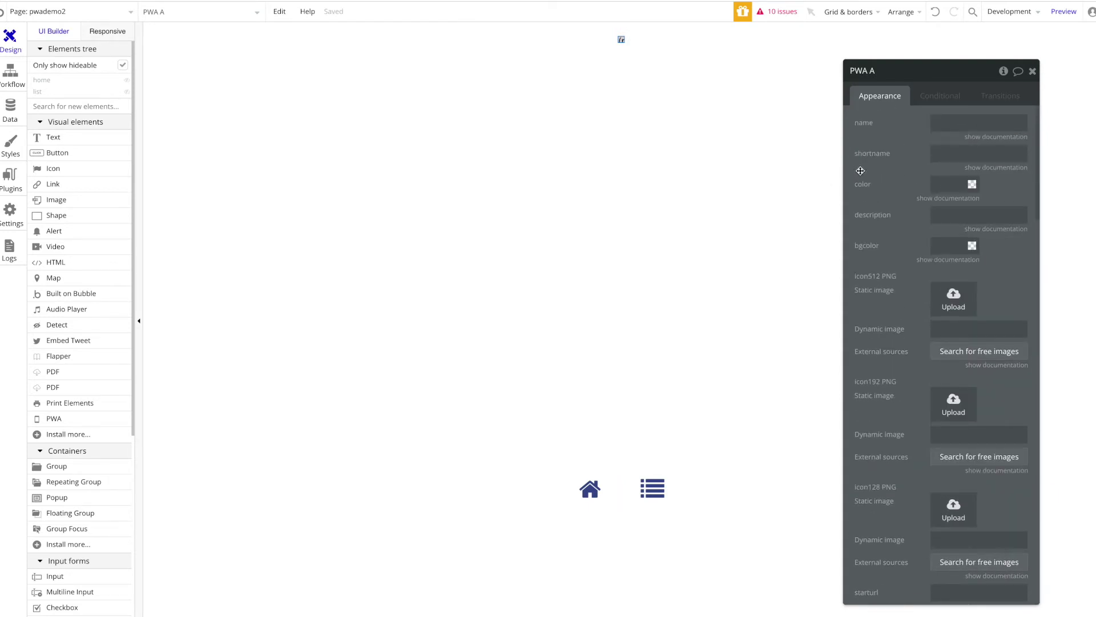
click(939, 130)
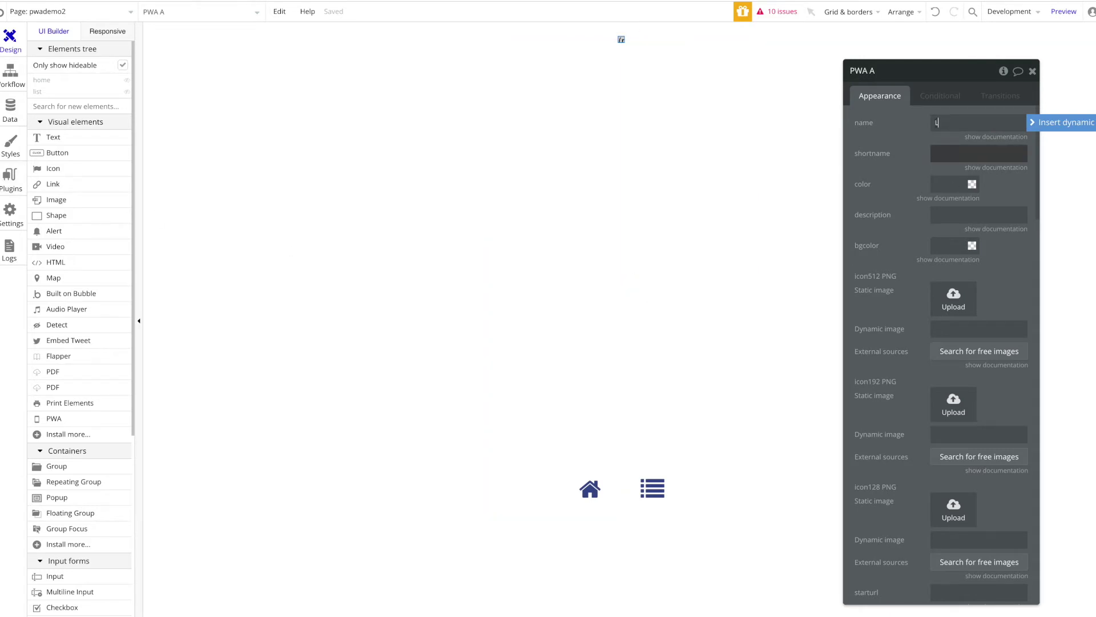
text(isting App)
click(996, 167)
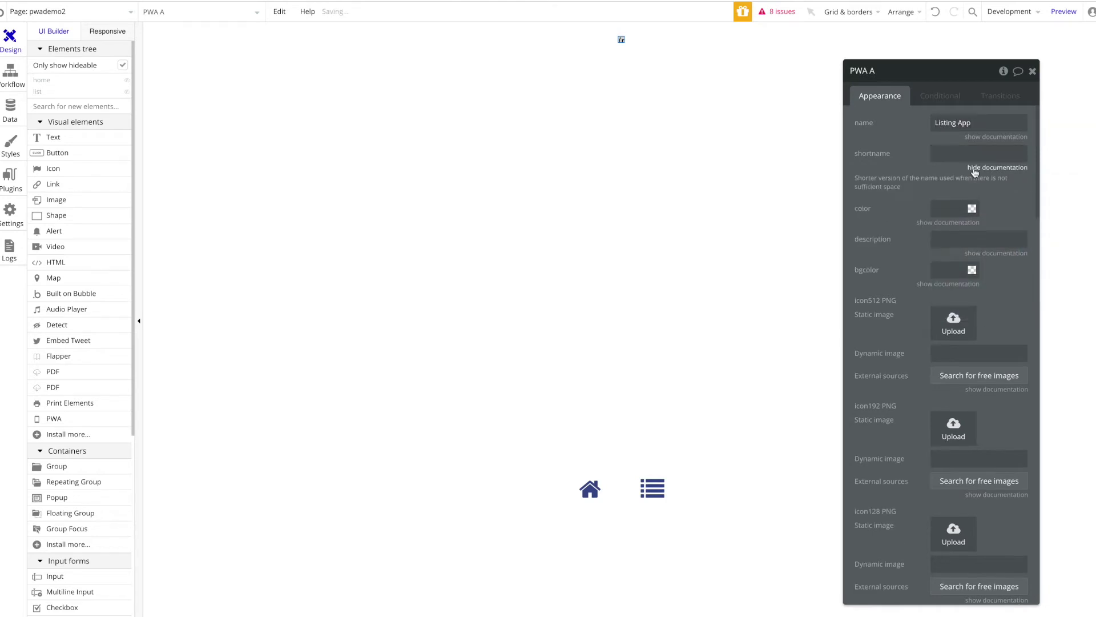
triple_click(991, 122)
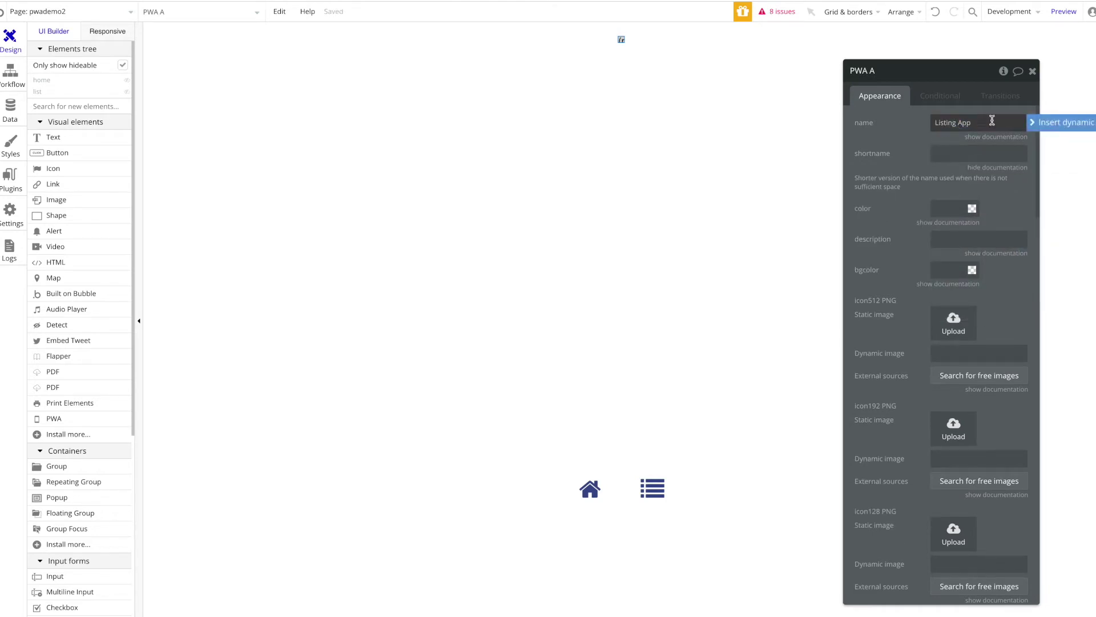
scroll(991, 119, down, 10)
scroll(992, 120, up, 10)
triple_click(991, 123)
click(951, 176)
click(948, 153)
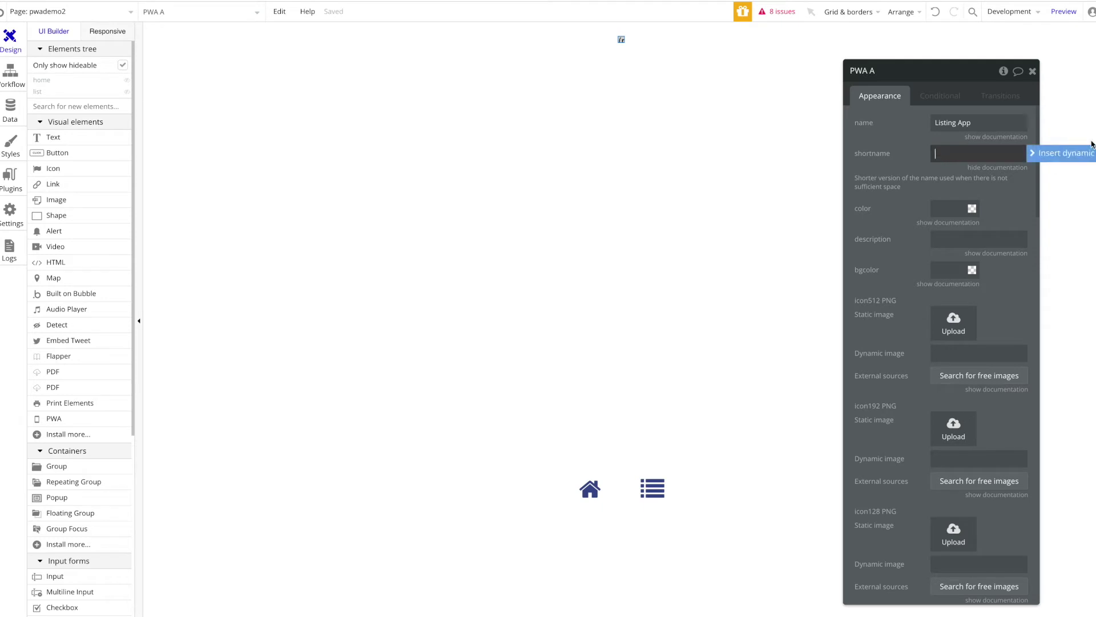
triple_click(992, 124)
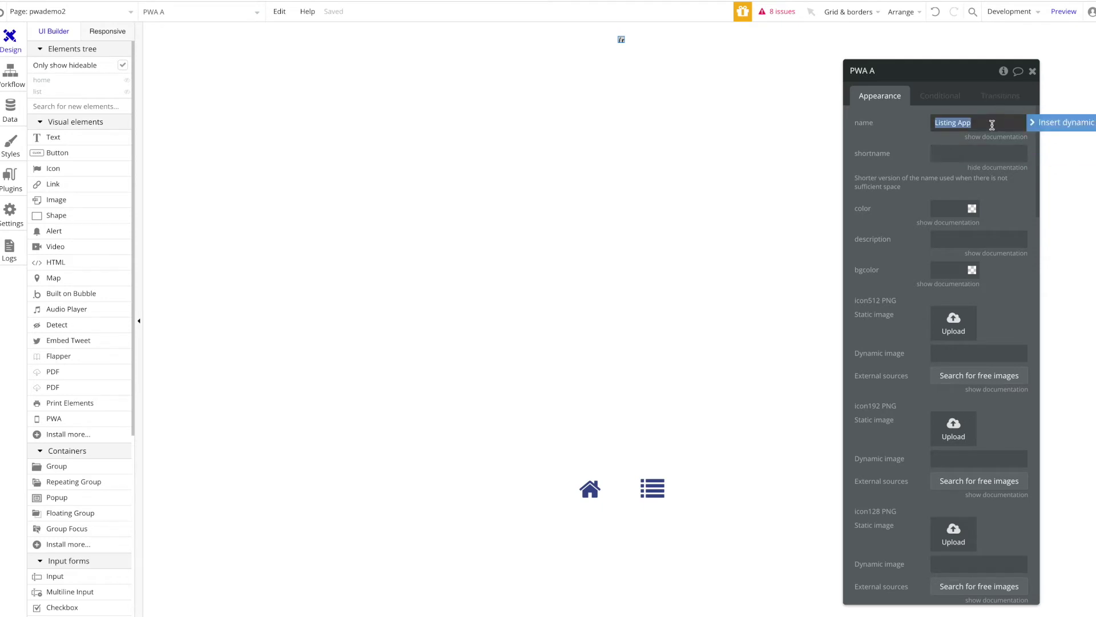
click(967, 152)
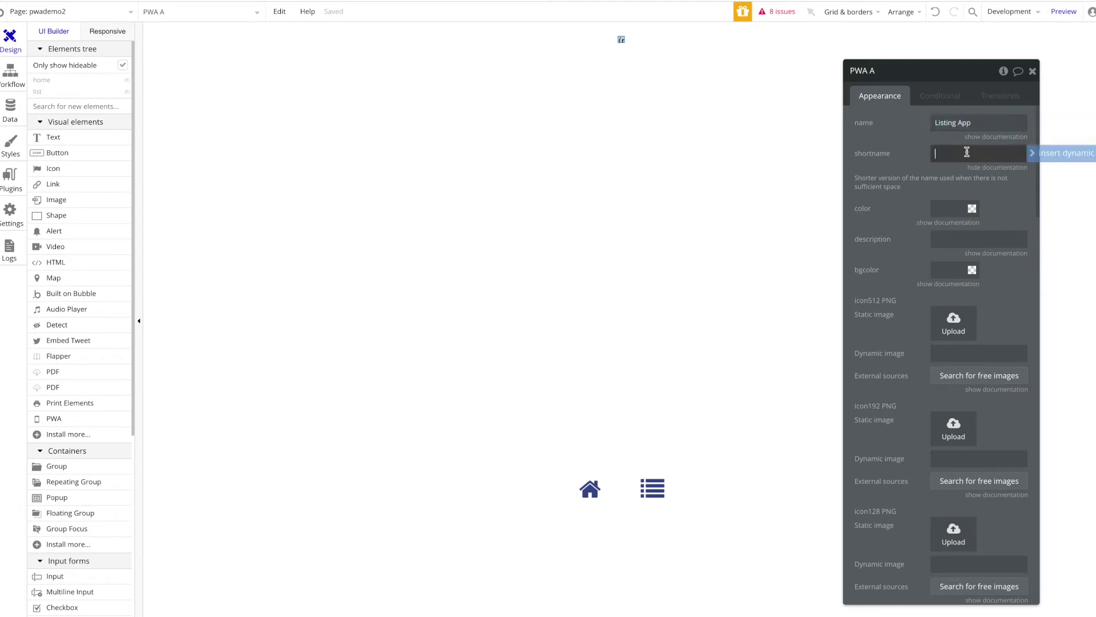
- Copy the app name into the shortname setting so that it reads "Listing App"
triple_click(977, 124)
key(ctrl+c)
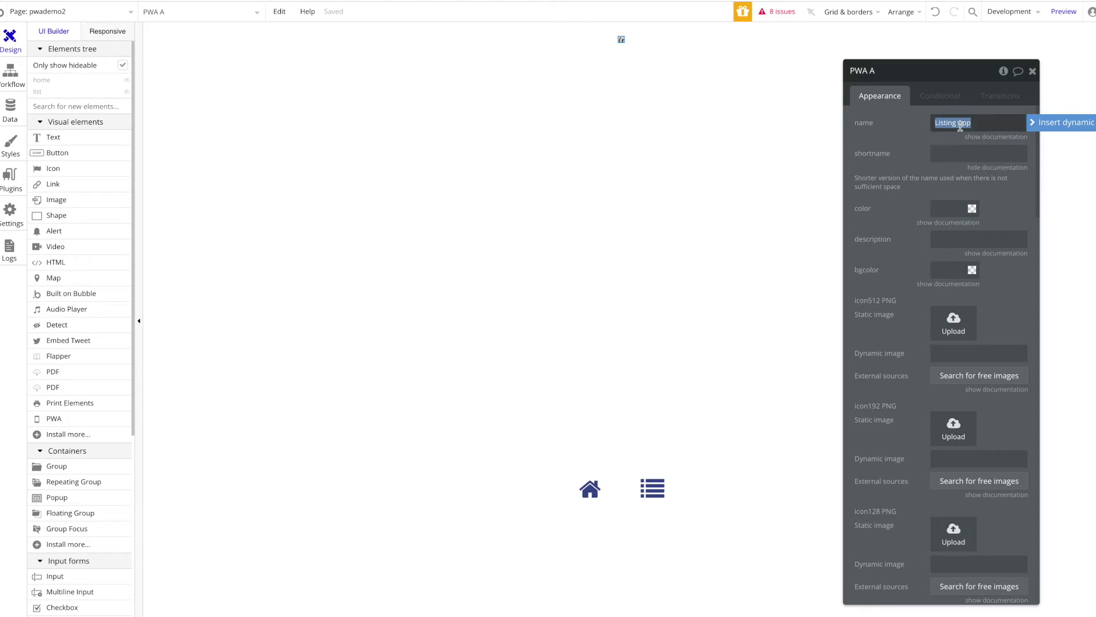
click(933, 153)
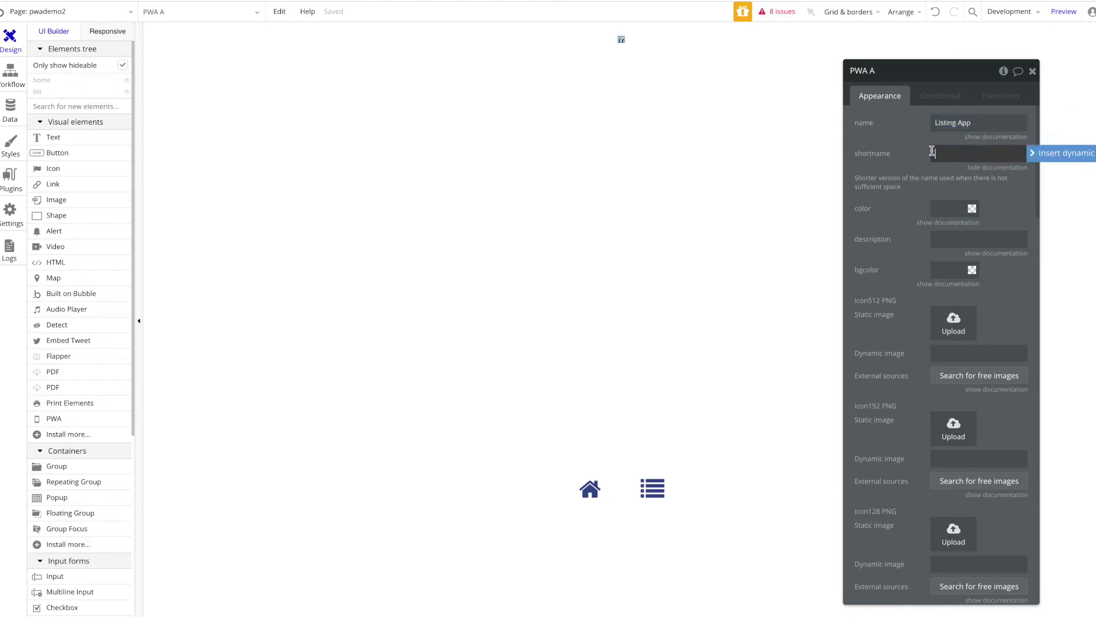
text(v)
click(902, 180)
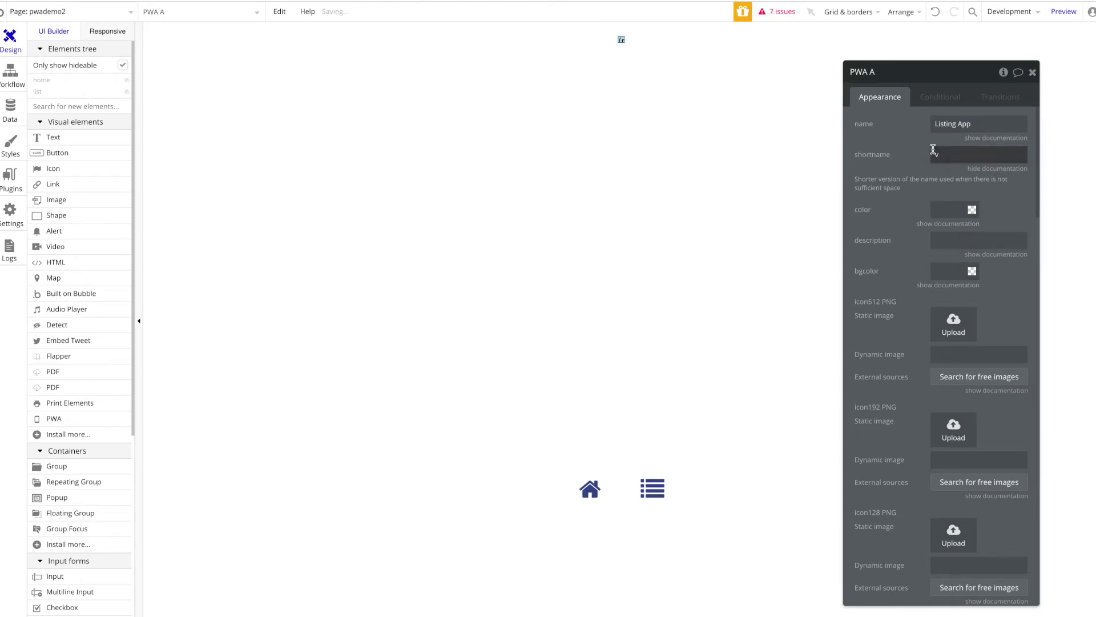
click(945, 155)
key(ctrl+a)
key(ctrl+v)
click(875, 160)
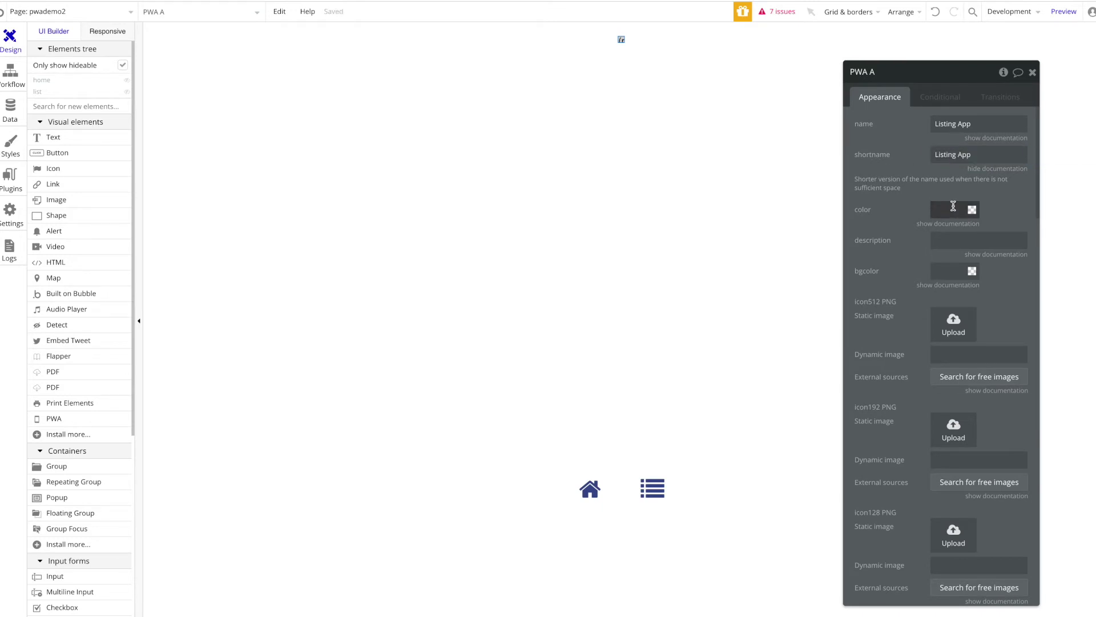
- Set the PWA element's color to blue, #2B00FF
click(952, 206)
click(980, 233)
drag(1022, 256, 1017, 196)
- Enter "The best listings app for real estate!" as the PWA description
click(979, 241)
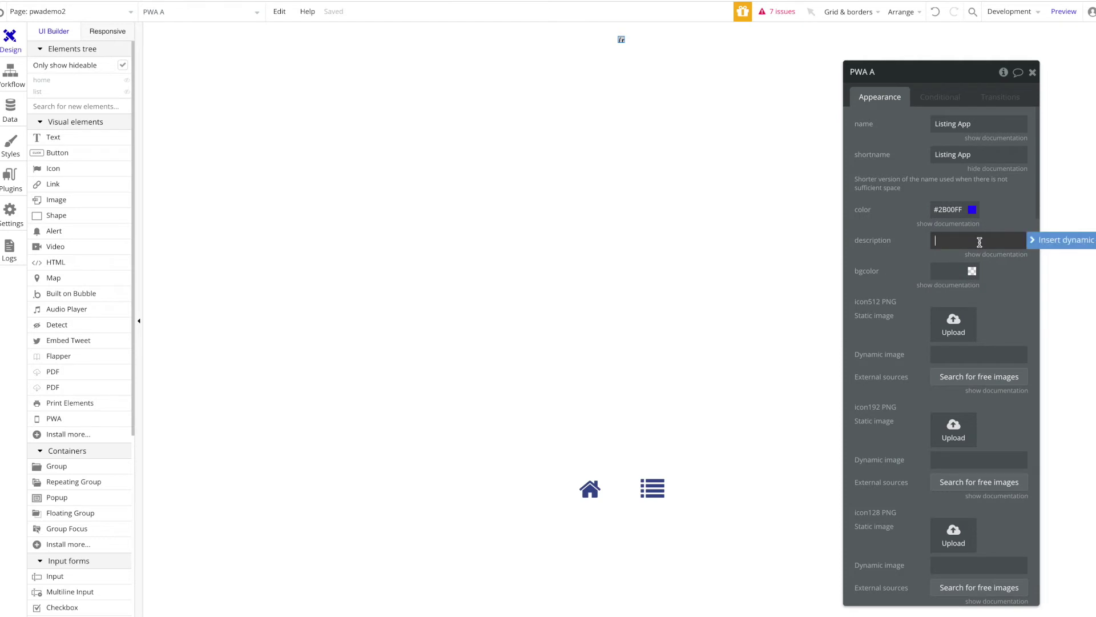
text(The best )
text(listings appm)
text( for real estat)
text(e)
text(!)
click(913, 291)
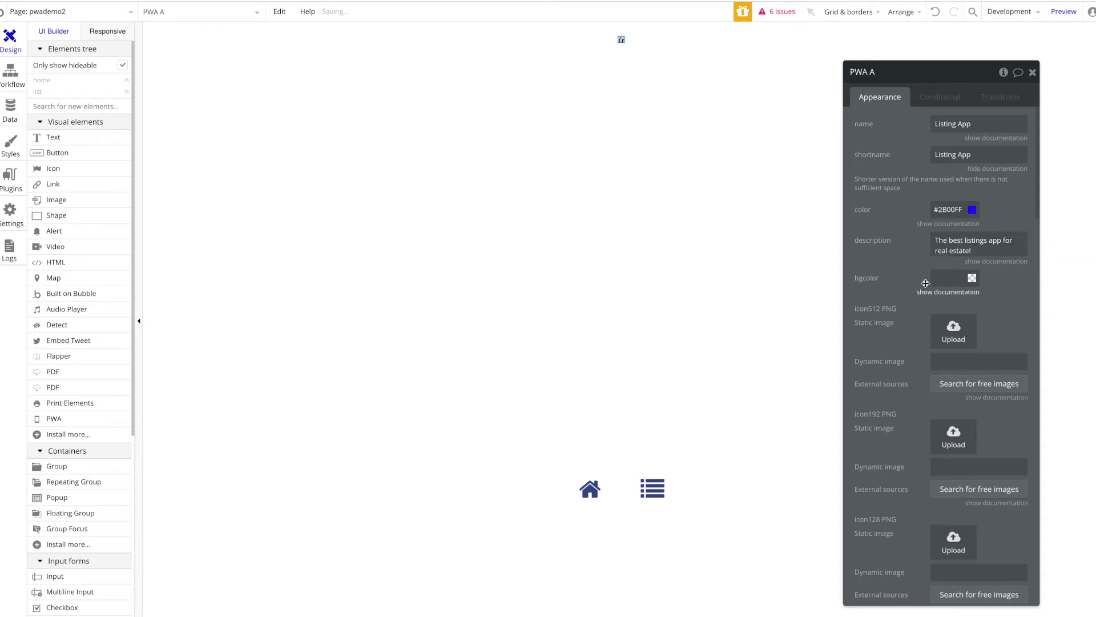
- Show the bgcolor documentation and set the PWA background color to red, #E60000
click(923, 291)
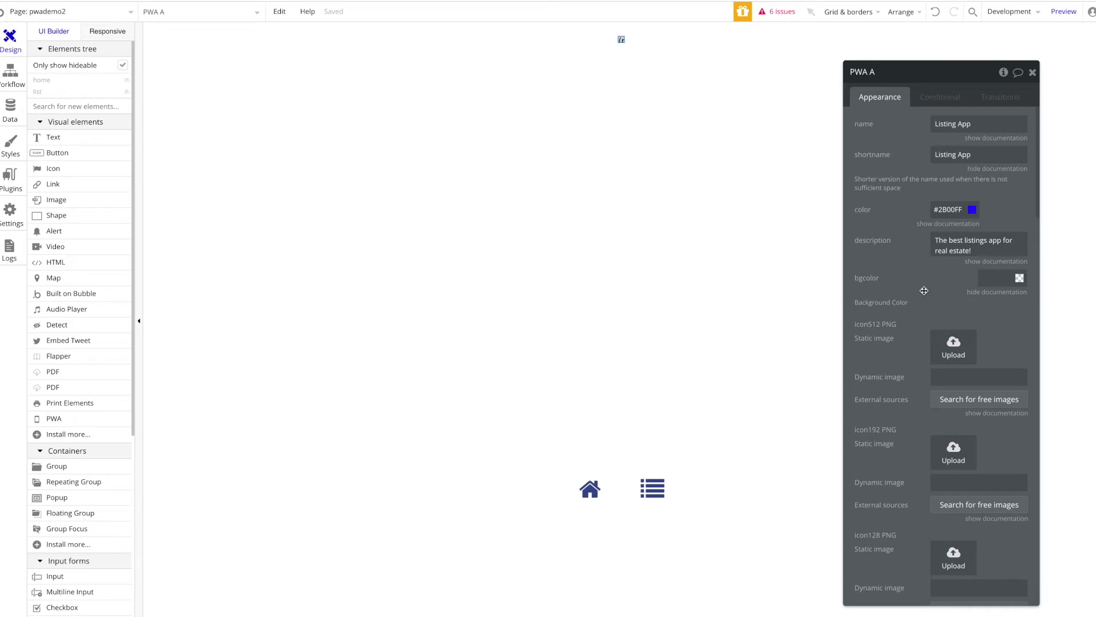
scroll(926, 292, down, 1)
scroll(929, 294, up, 1)
click(996, 276)
text(#EB0000)
key(shift+Tab)
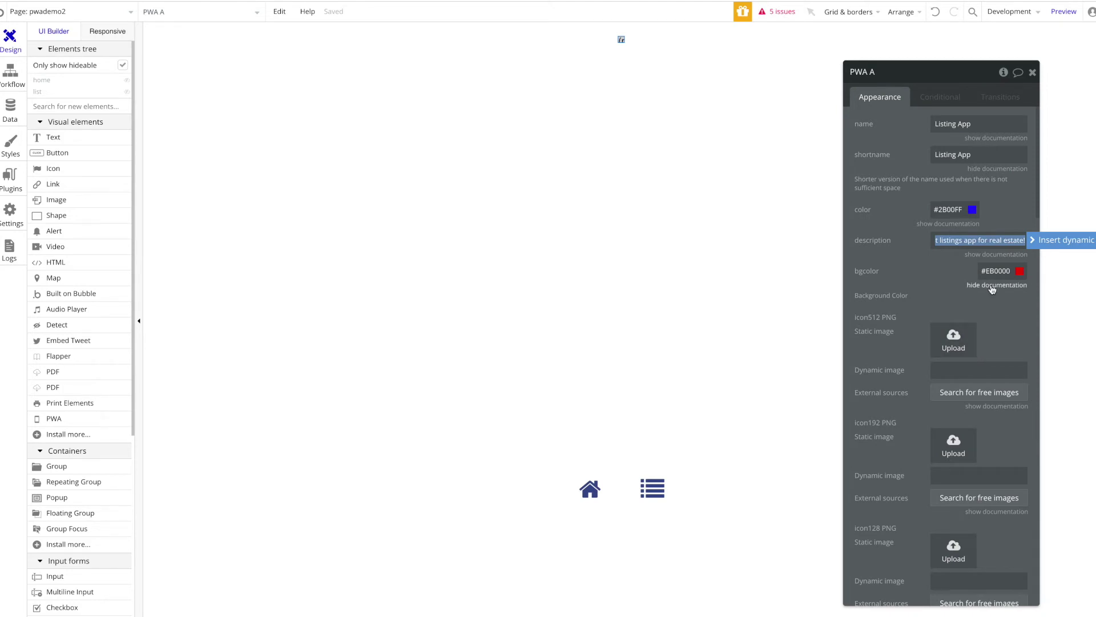
click(988, 305)
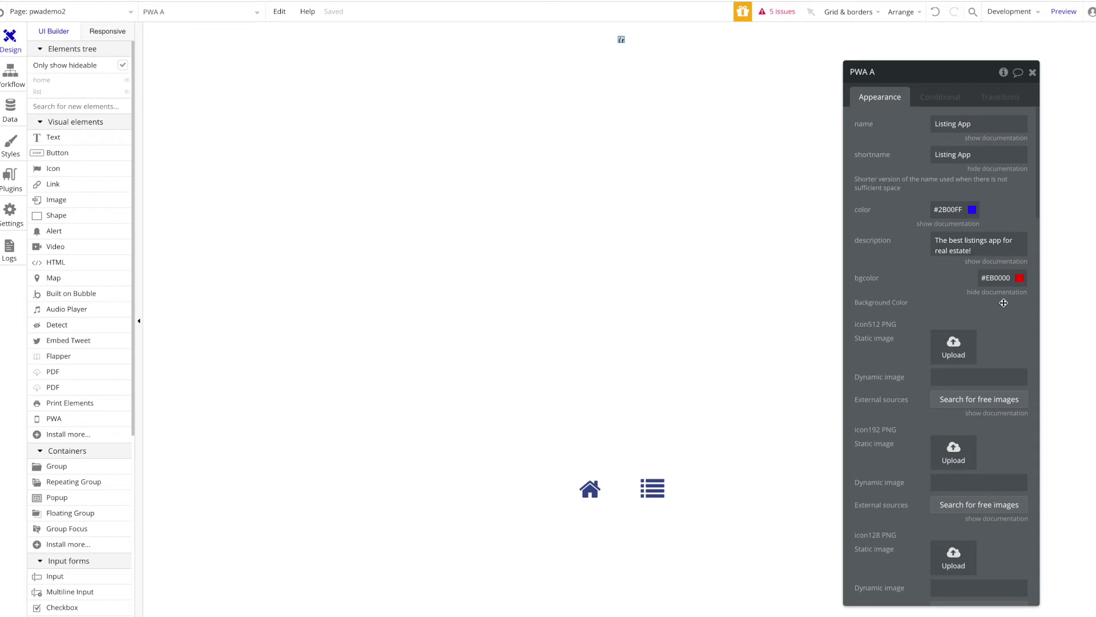
click(997, 277)
drag(1015, 319, 1066, 297)
- Show the documentation for the icon512 and icon192 PNG settings to read the required image formats
scroll(929, 336, down, 1)
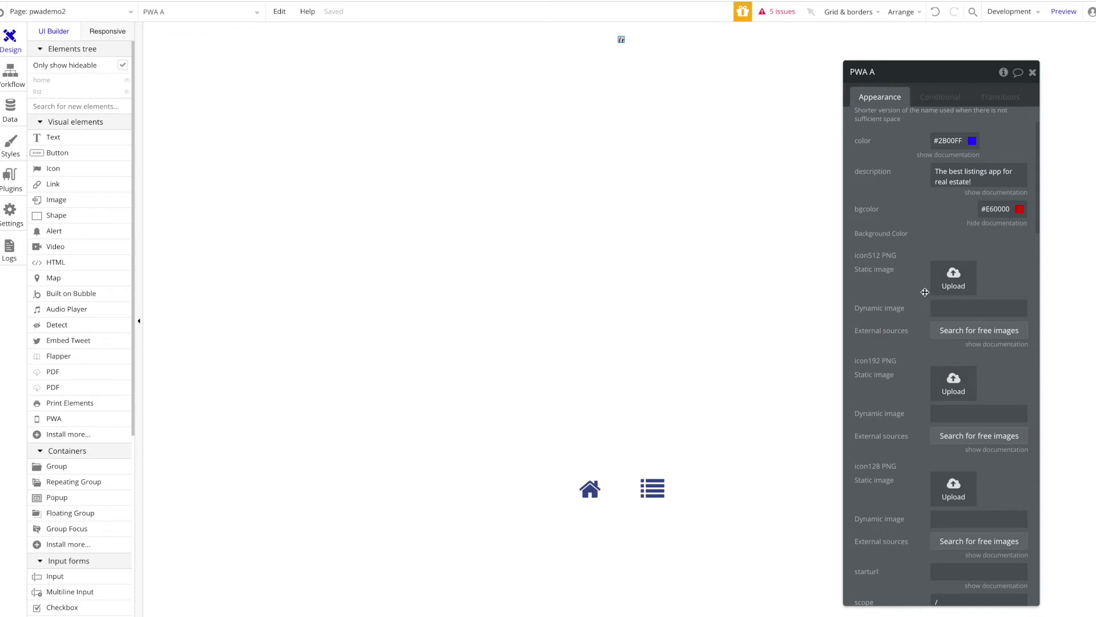
click(1014, 343)
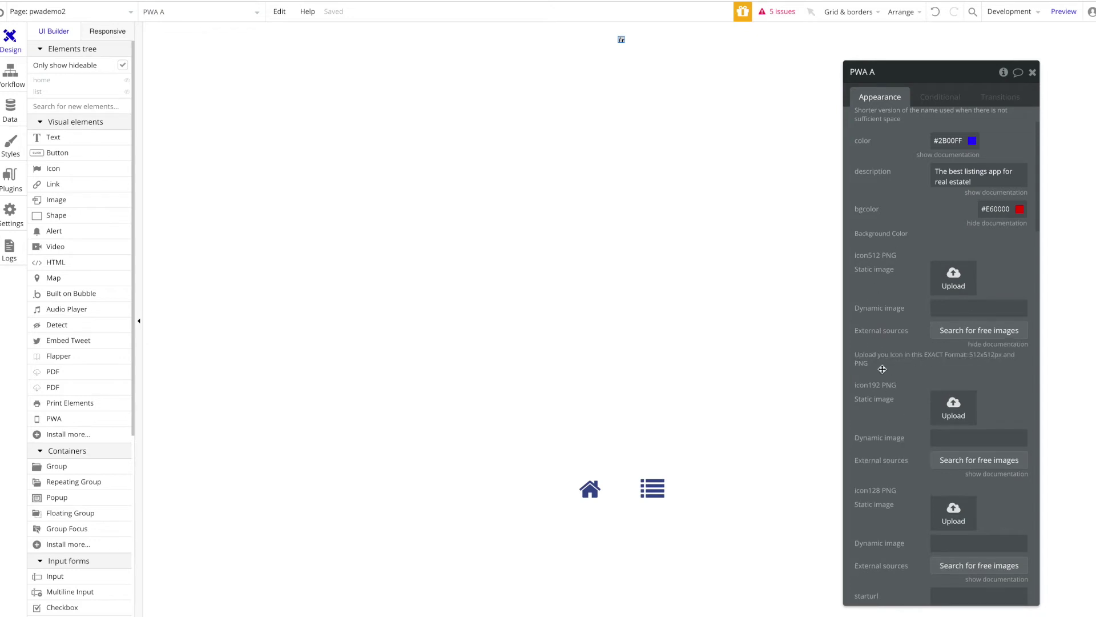
scroll(961, 465, down, 2)
scroll(961, 465, down, 1)
click(991, 352)
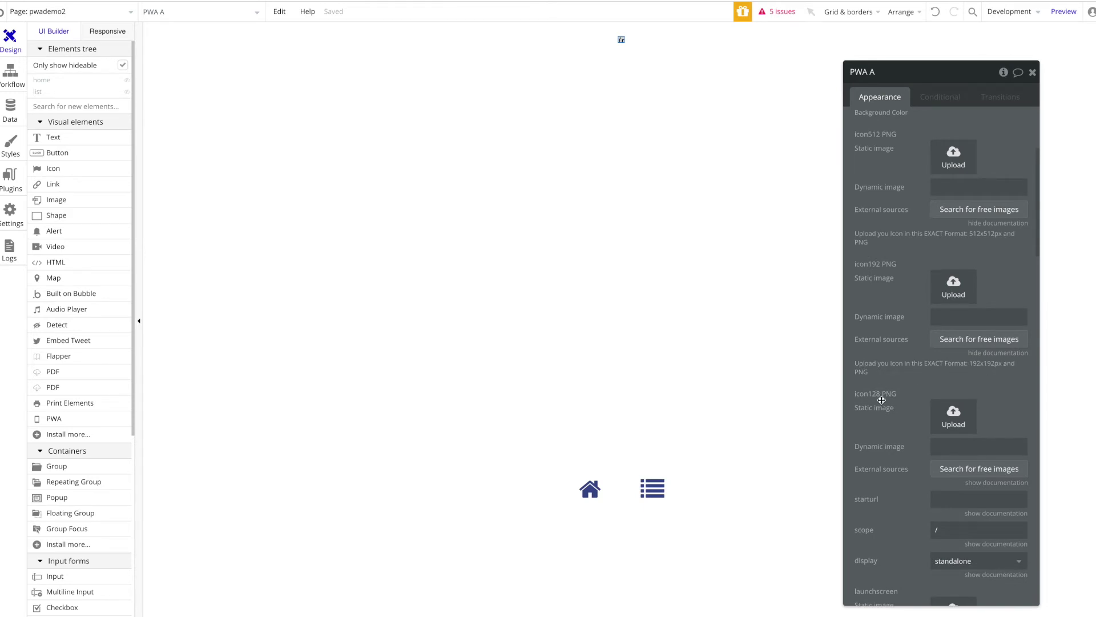
- Upload App.png as the 512 icon, App copy.png as the 192 icon and App copy 2.png as the 128 icon
scroll(882, 400, up, 2)
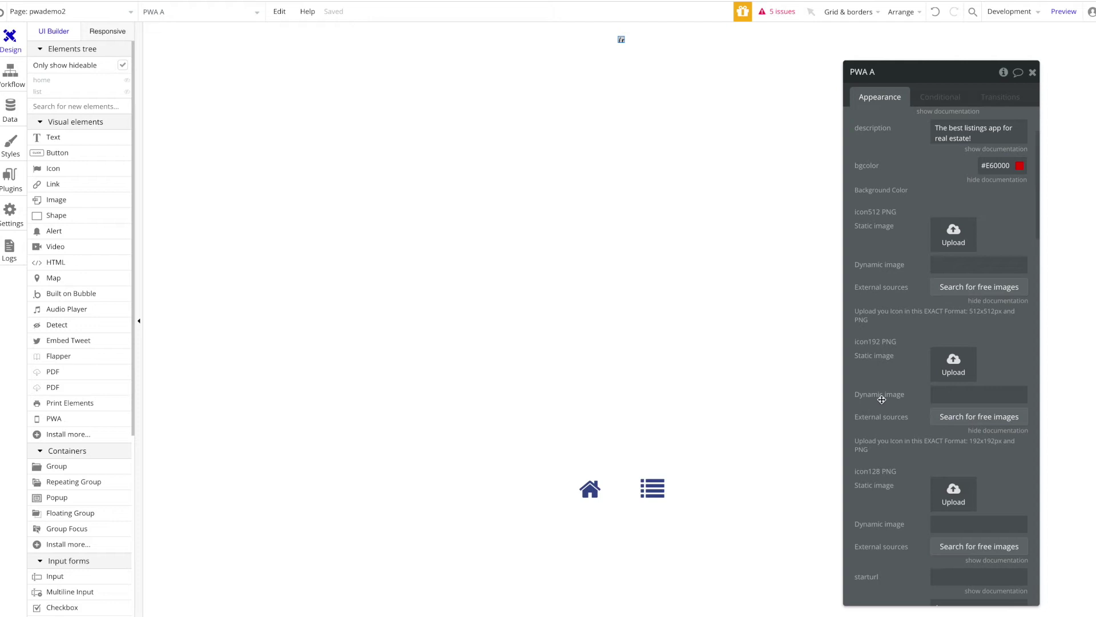
drag(864, 211, 926, 258)
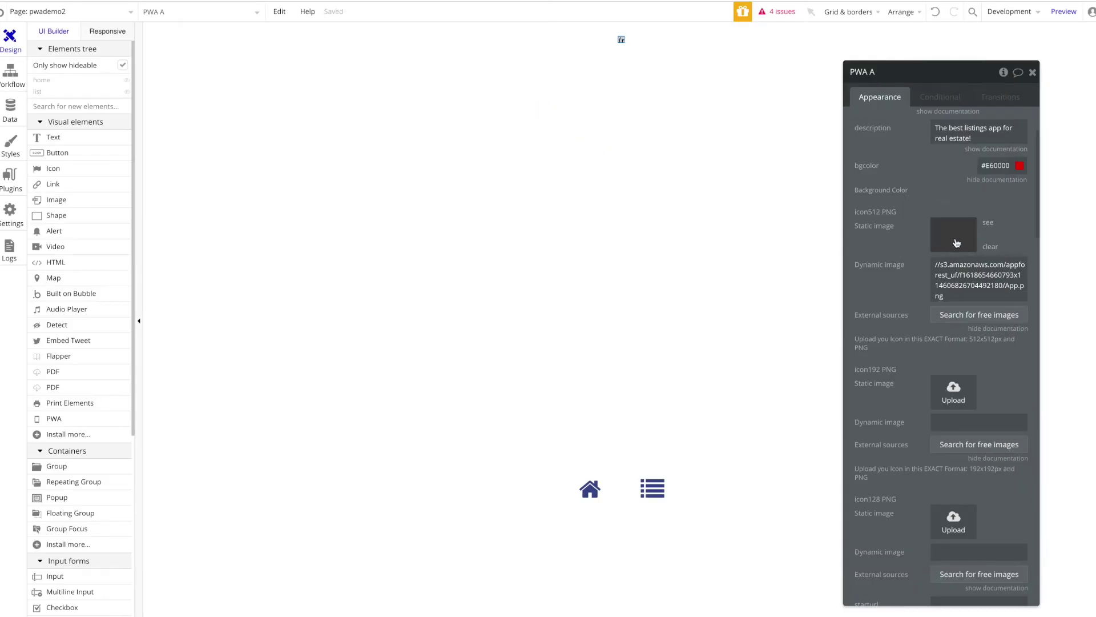
scroll(956, 243, down, 2)
drag(926, 263, 921, 319)
scroll(923, 240, down, 2)
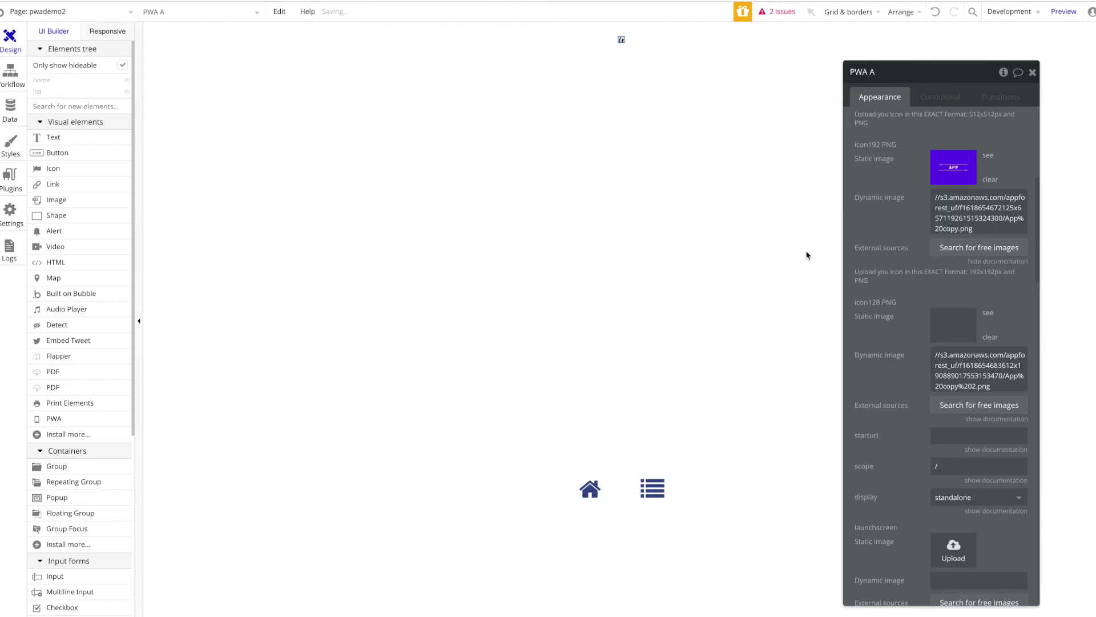
scroll(1029, 211, up, 5)
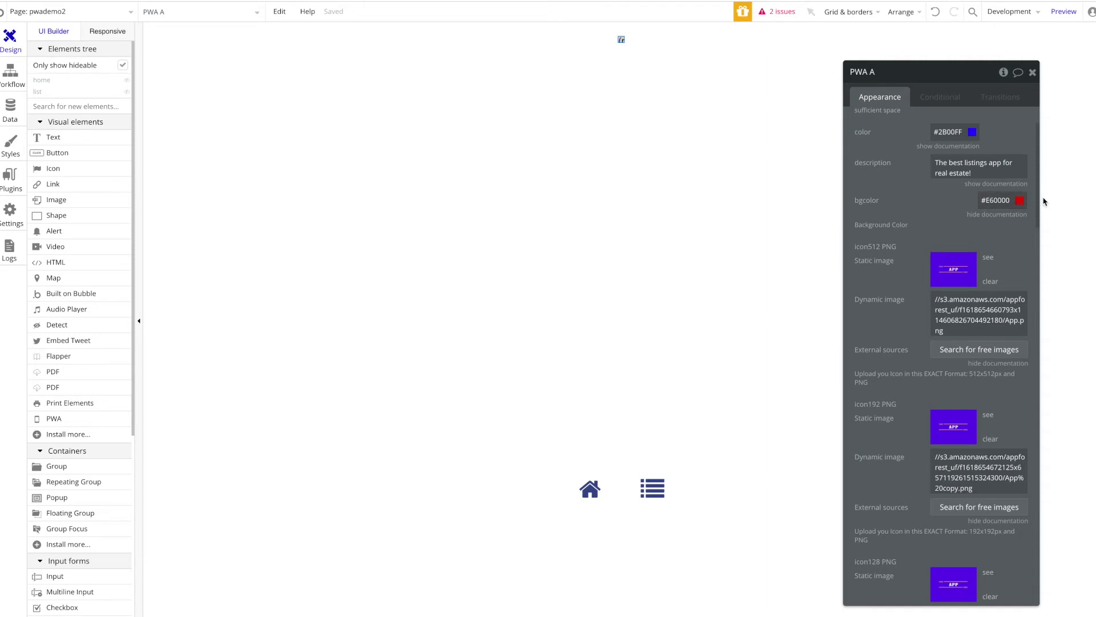
- Pick the purple background color of the 512 icon with the Eye Dropper extension
click(1048, 1)
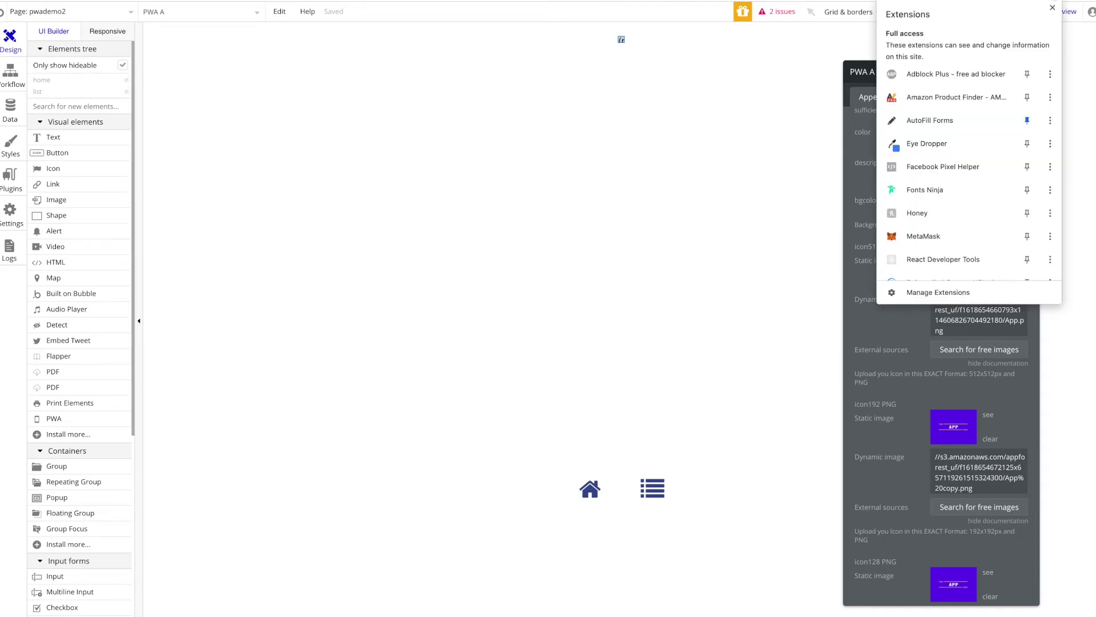
click(935, 186)
click(819, 45)
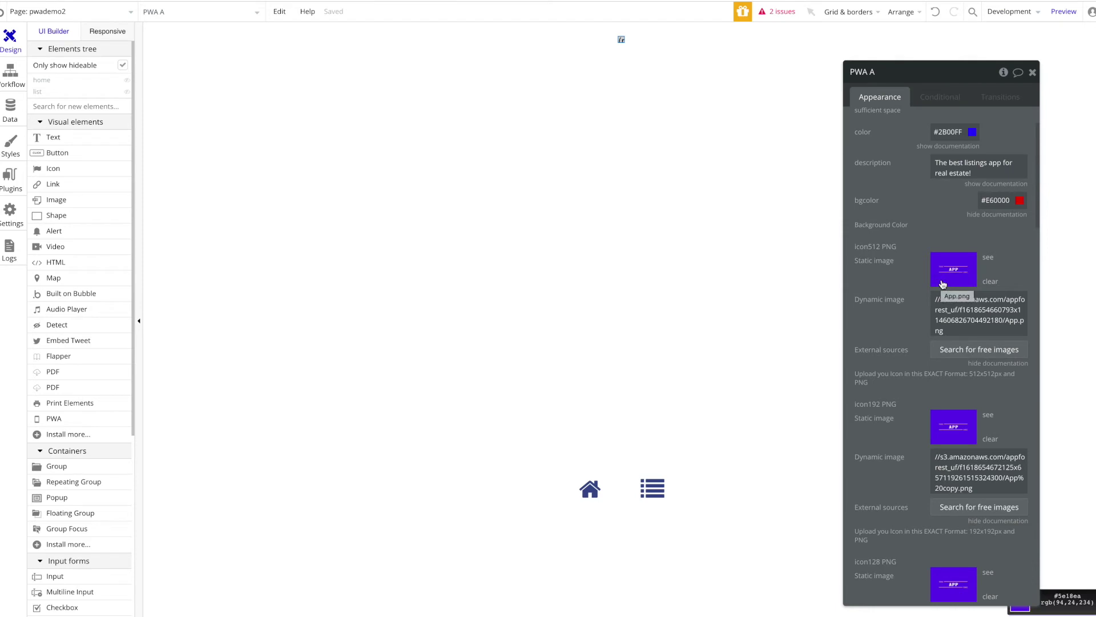
click(942, 284)
- Copy the picked color's hex code #5e18ea from Eye Dropper and return to the PWA element's color setting
click(1040, 1)
click(936, 166)
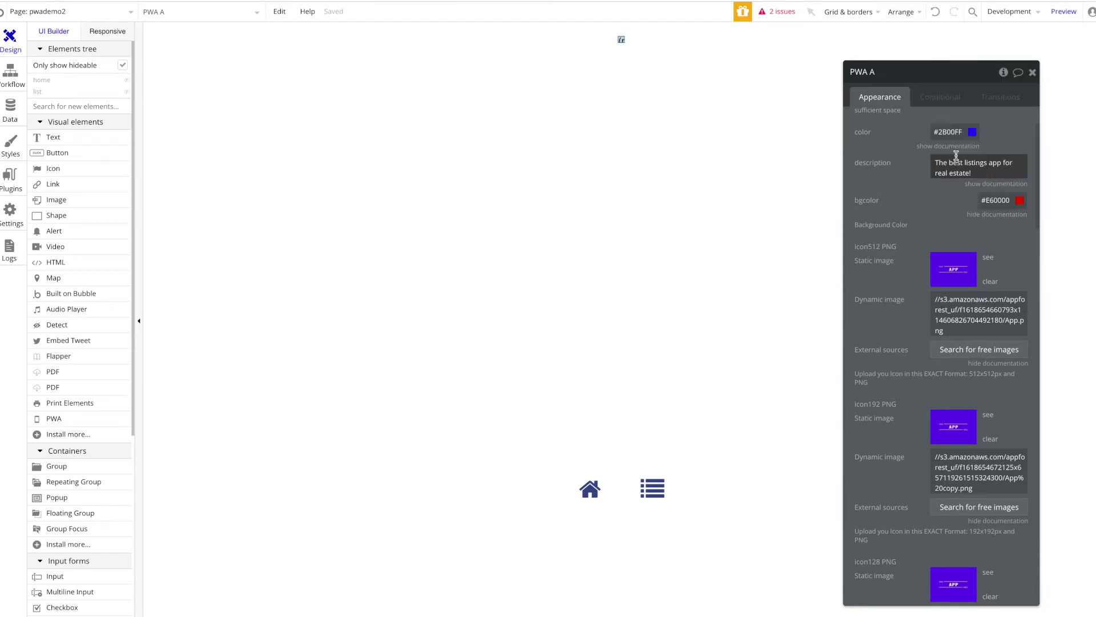
key(Escape)
click(1041, 1)
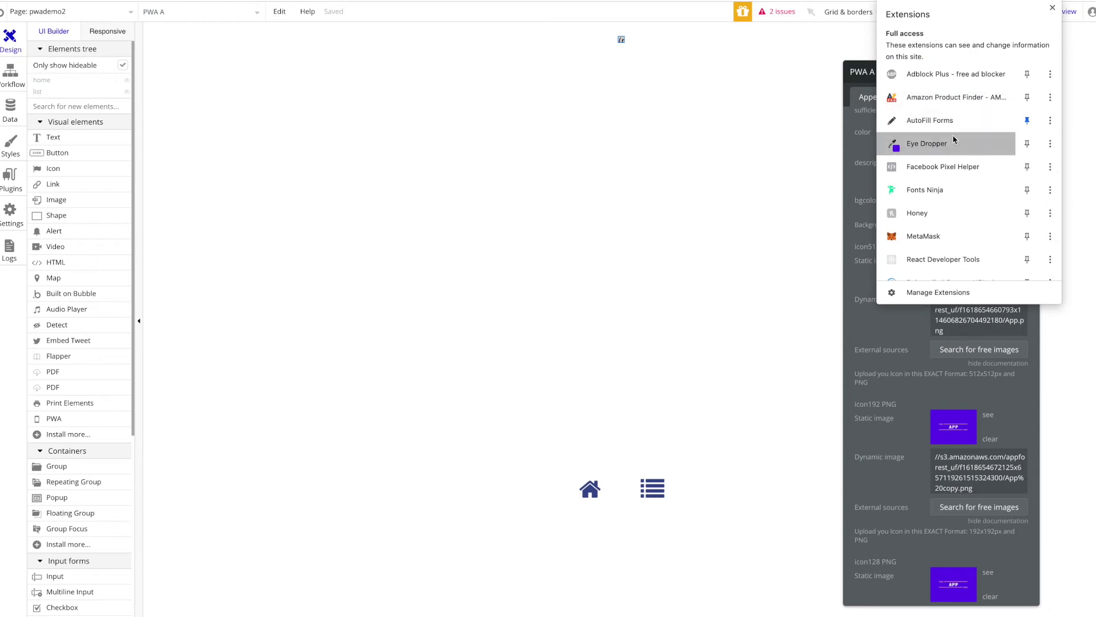
click(933, 142)
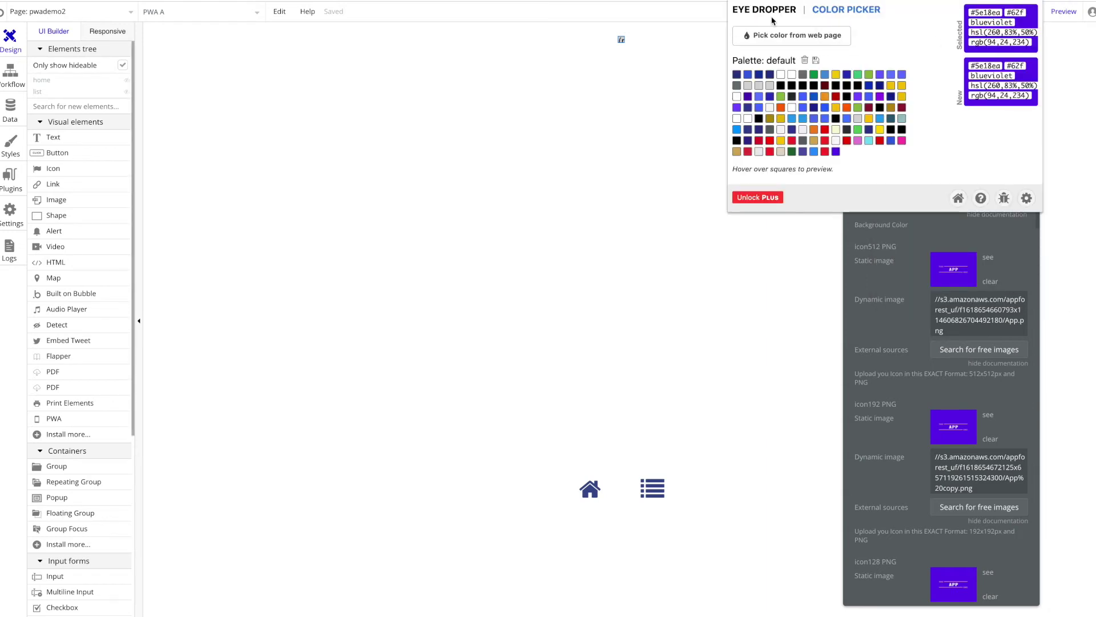
drag(970, 12, 987, 12)
click(982, 248)
scroll(971, 239, up, 2)
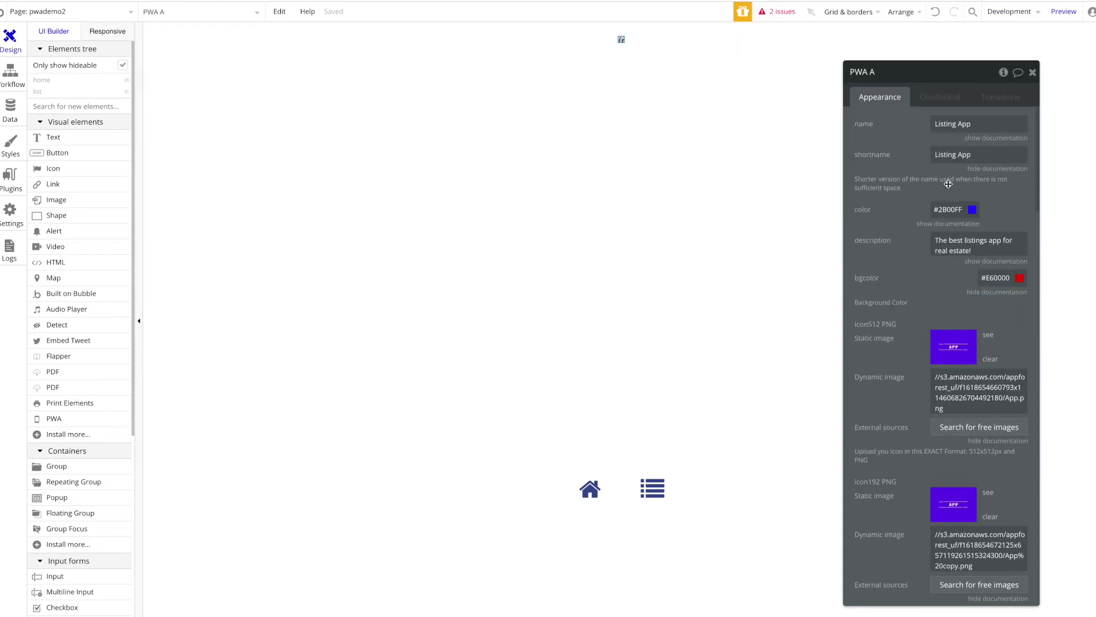
- Set the PWA element's background color (bgcolor) to the copied hex code #5E18EA
click(1005, 277)
click(914, 277)
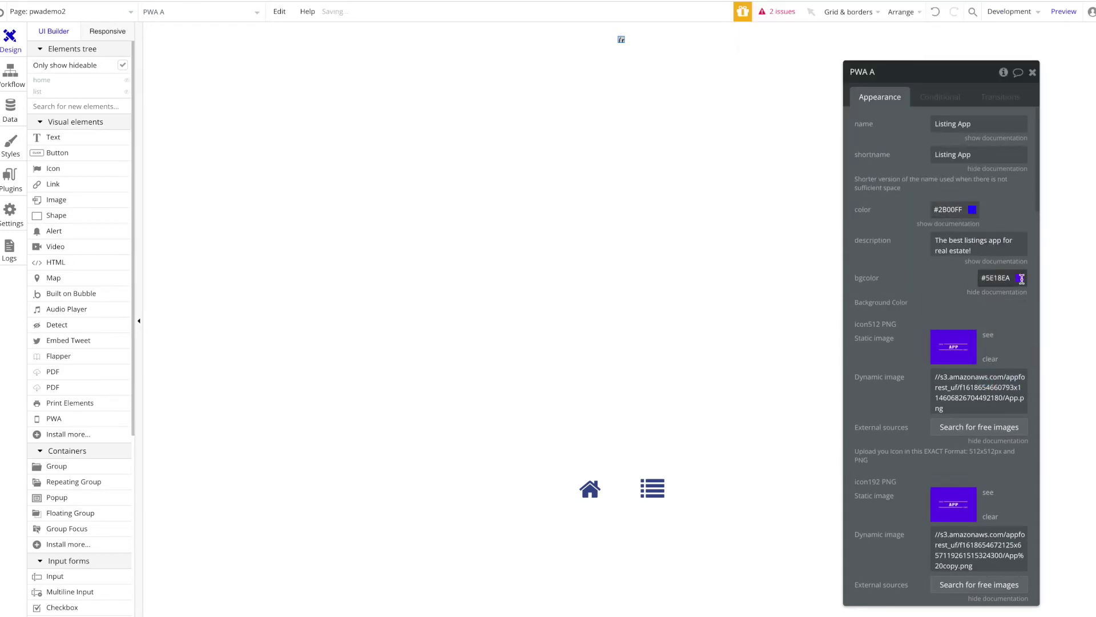
scroll(1002, 321, down, 5)
scroll(999, 324, down, 4)
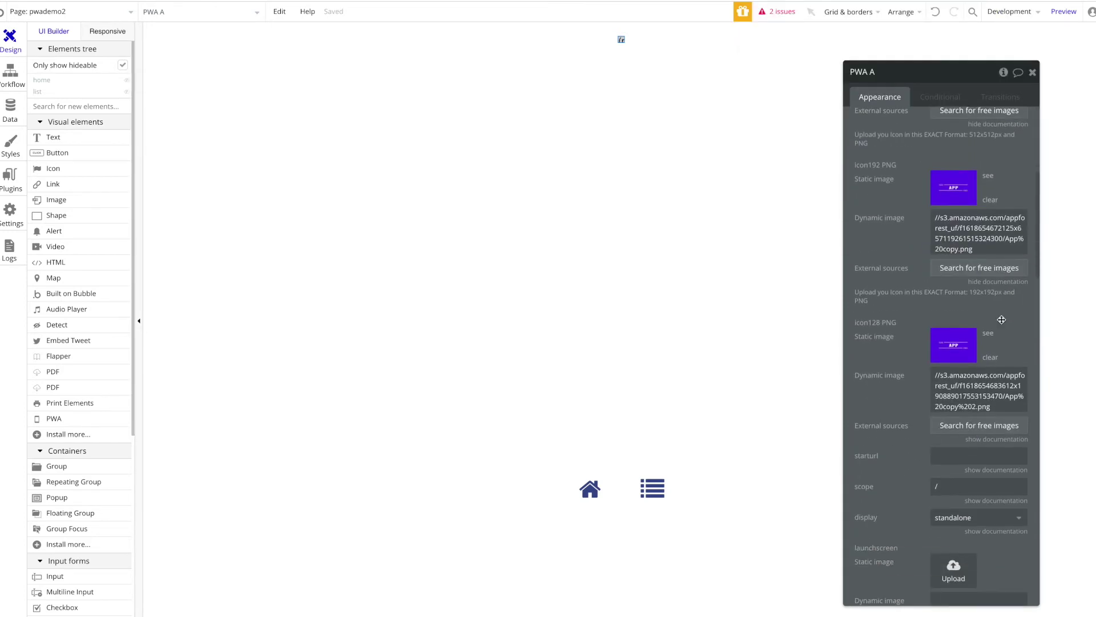
click(993, 317)
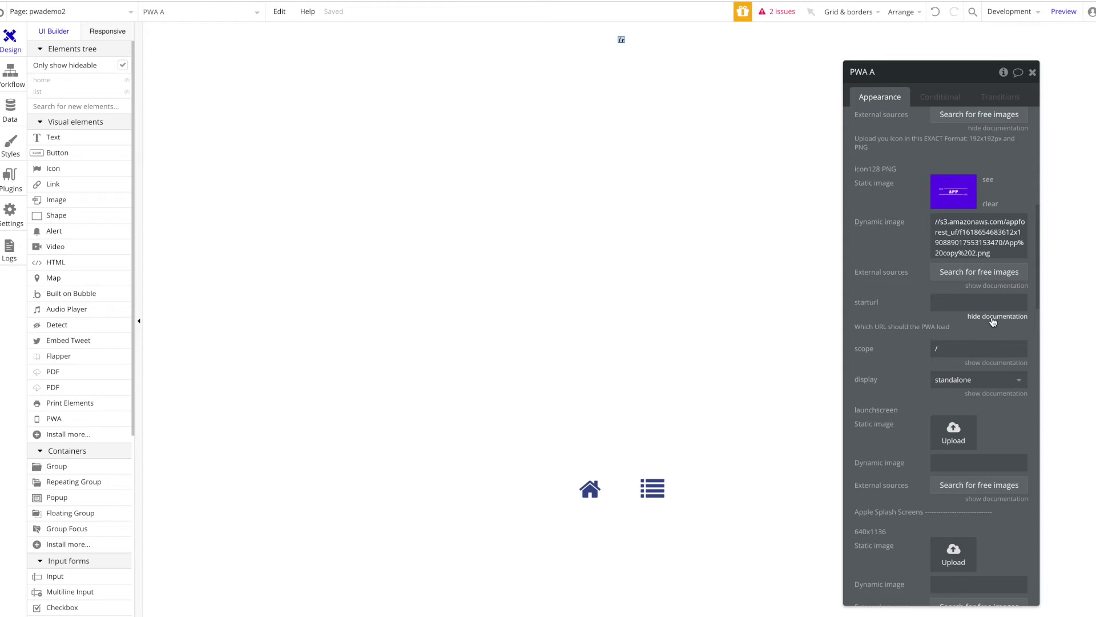
click(938, 302)
click(941, 298)
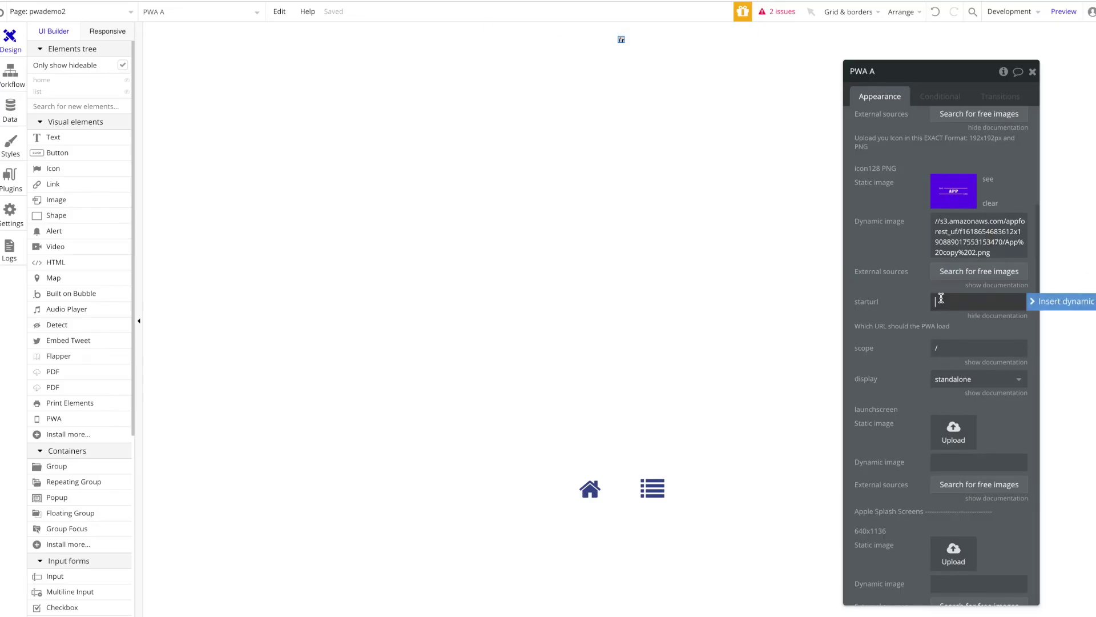
text(https://anticodeplugins11.bubbleapps.io/version-test/pwademo2)
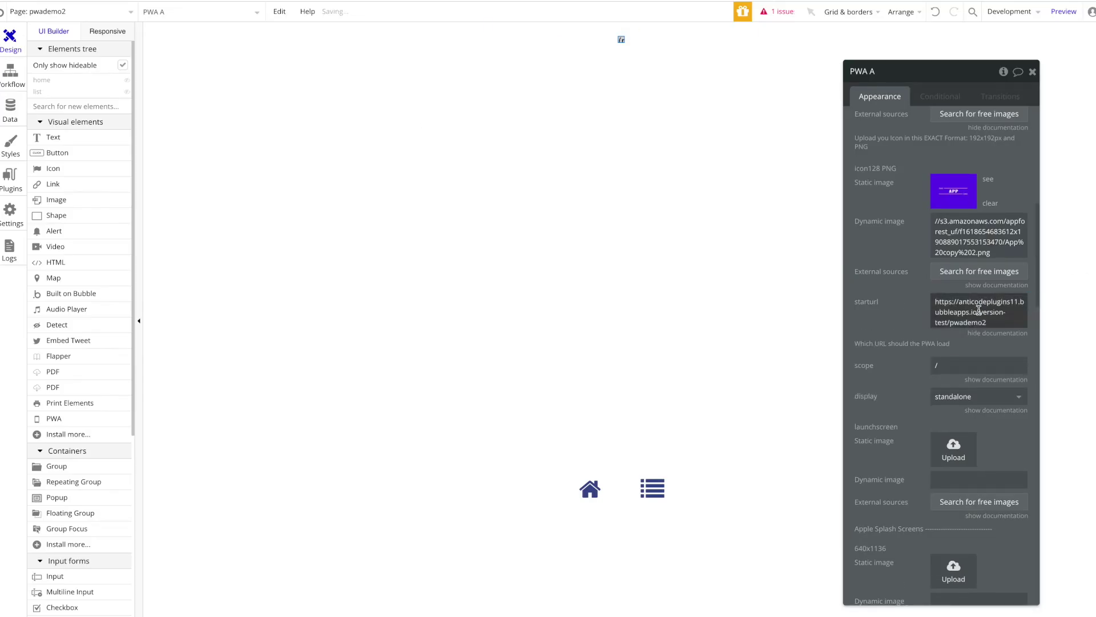
- Show the scope documentation and set the scope to /pwademo2, copied from the end of the start URL
scroll(971, 320, down, 1)
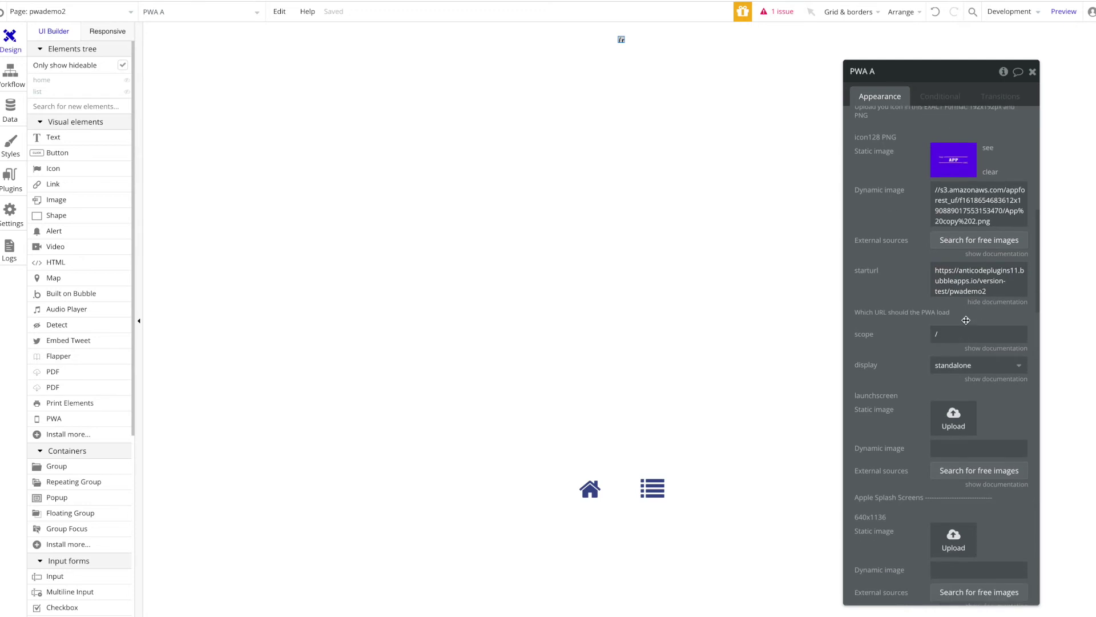
click(991, 349)
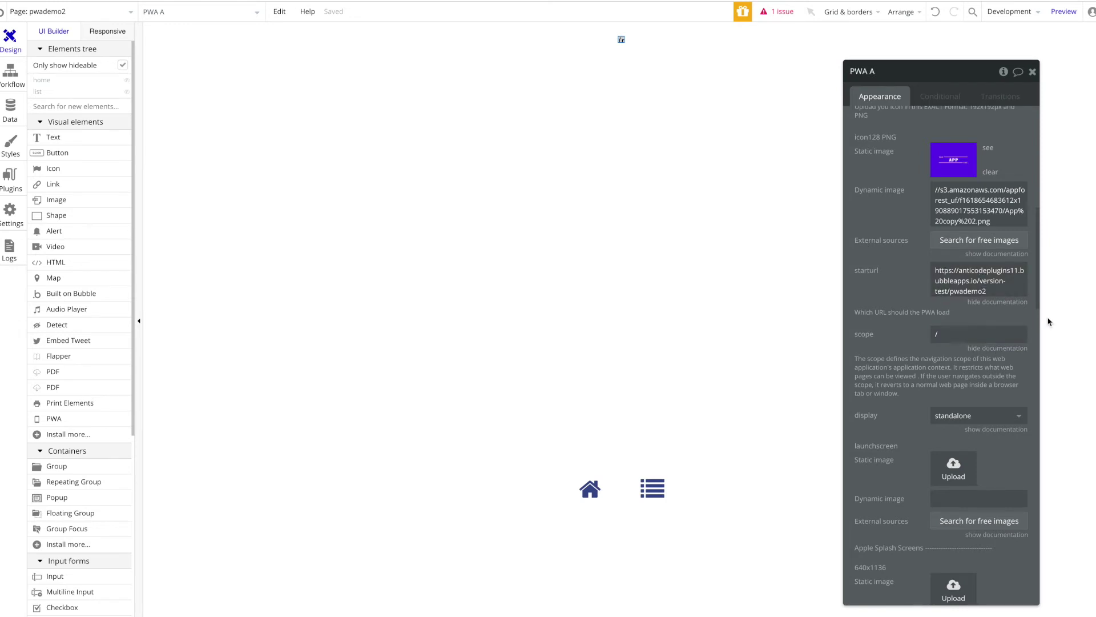
click(964, 271)
drag(965, 271, 1006, 270)
click(999, 273)
scroll(1007, 270, right, 5)
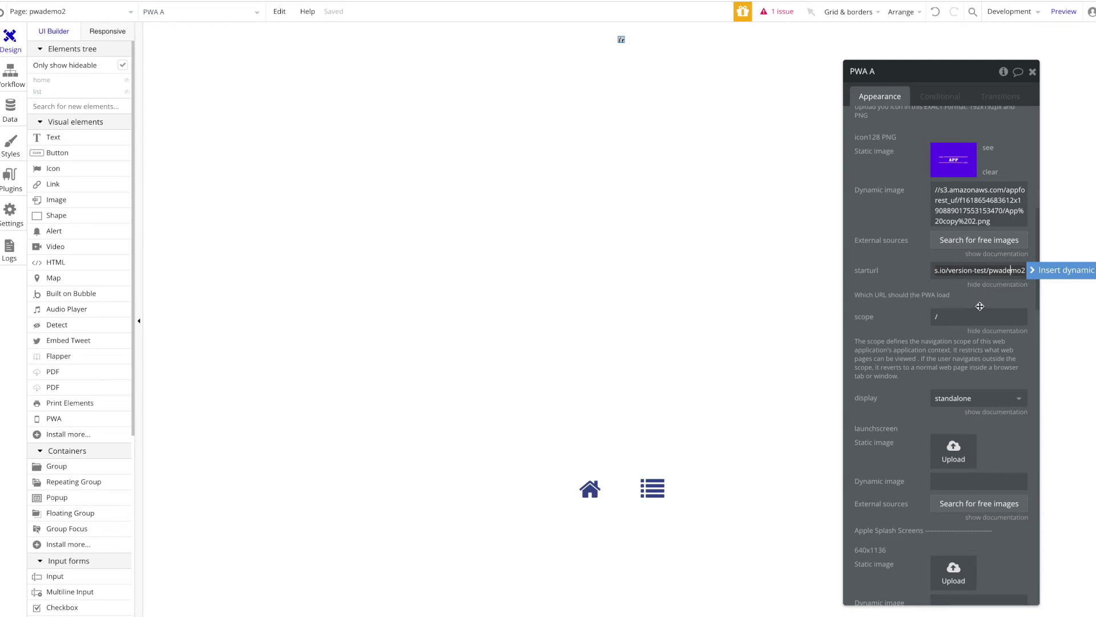
drag(994, 270, 987, 270)
double_click(1001, 272)
key(ctrl+c)
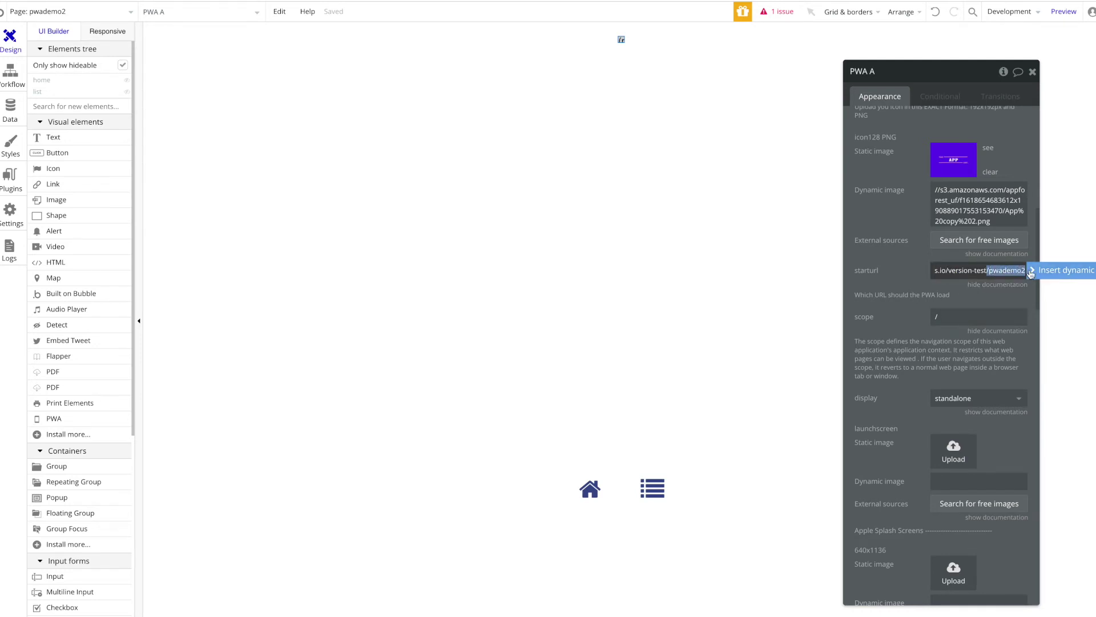
click(970, 316)
key(ctrl+v)
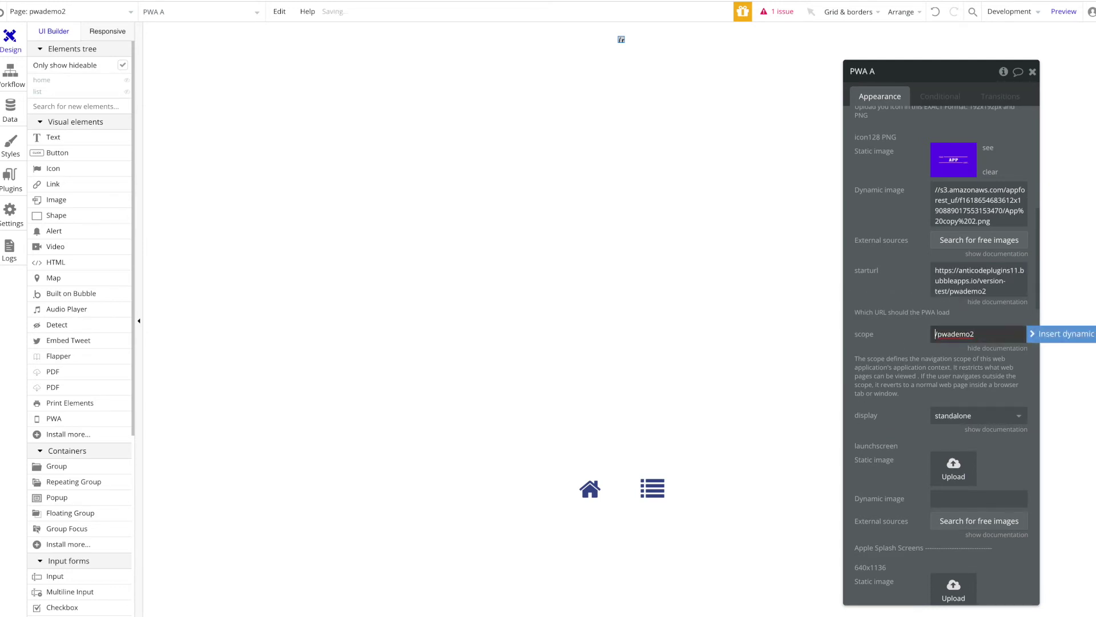
click(934, 351)
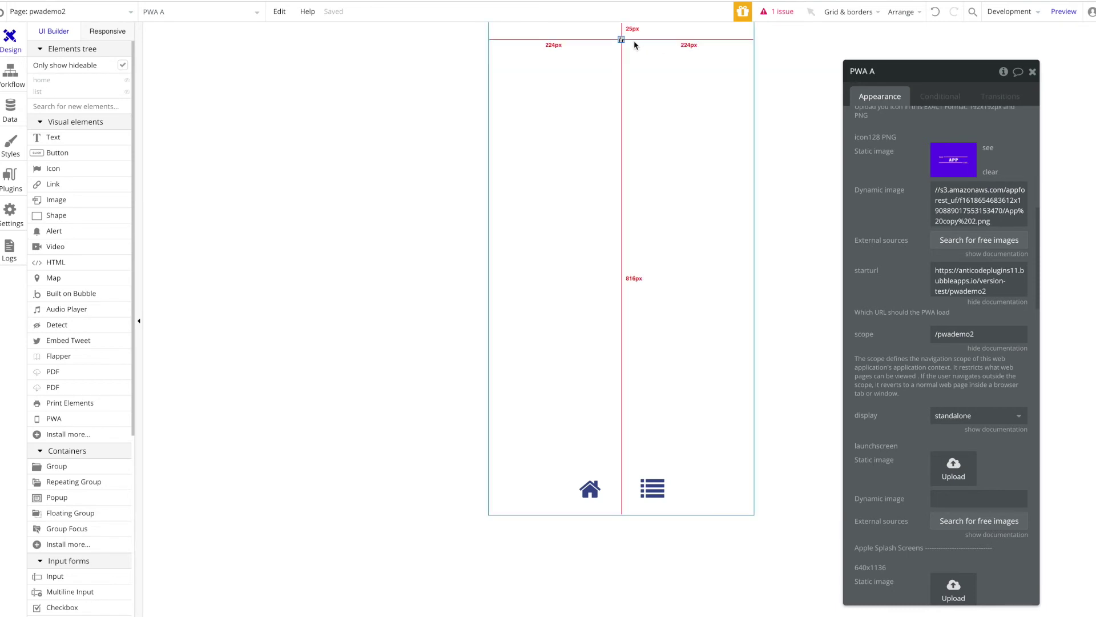
- Remove pwademo2 from the scope value so that only / is left
click(969, 333)
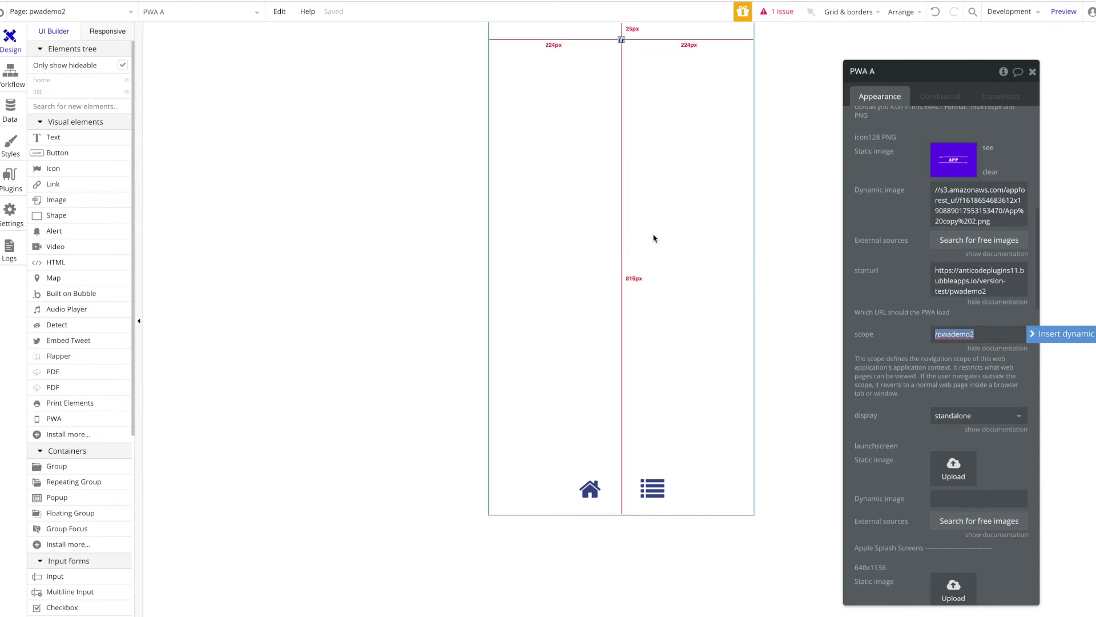
double_click(959, 334)
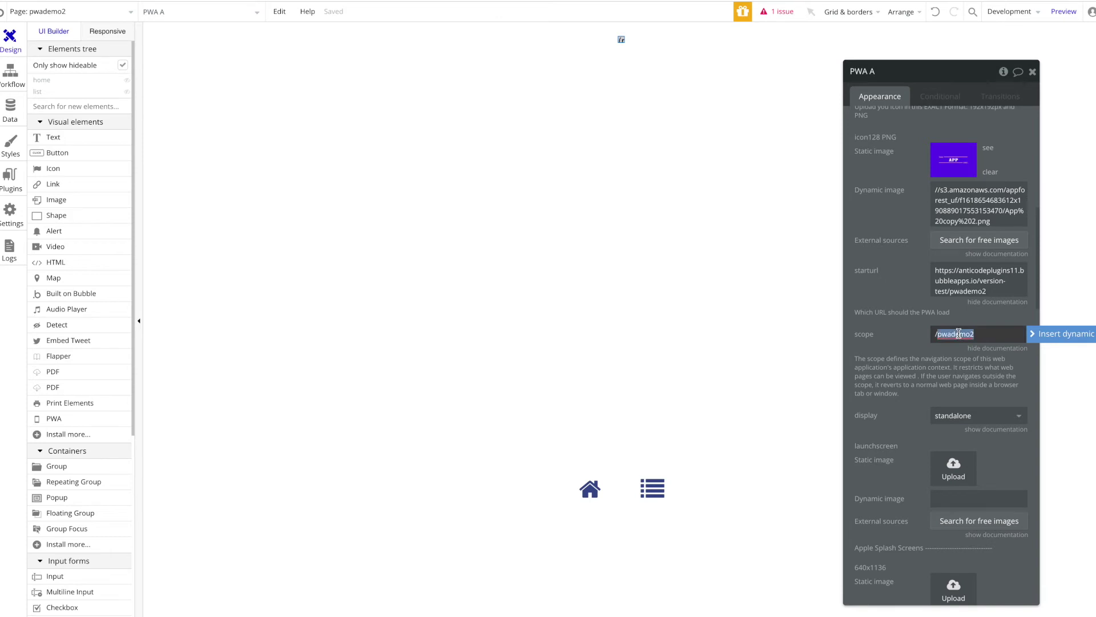
key(BackSpace)
- Show the documentation of the display setting and review its available display modes, keeping standalone
scroll(951, 338, down, 1)
click(934, 365)
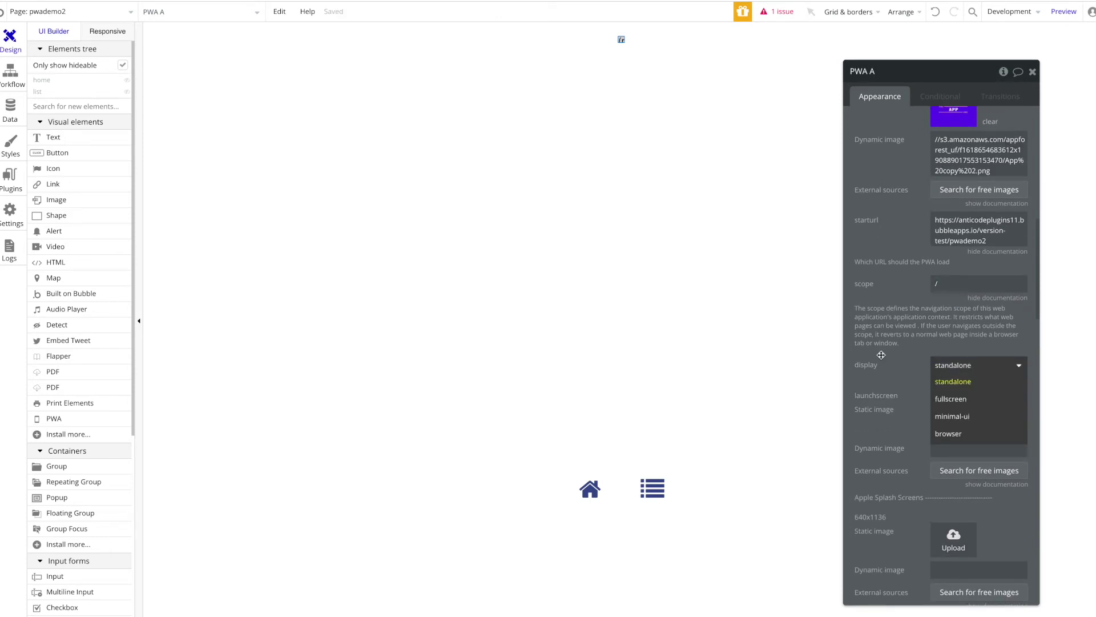
scroll(905, 359, down, 2)
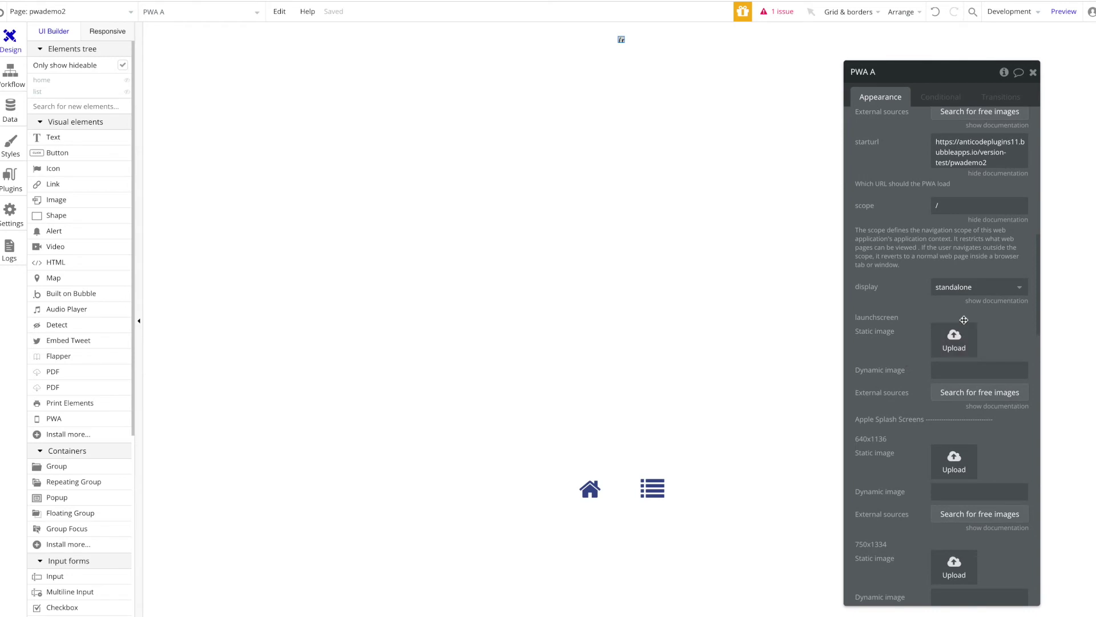
click(973, 299)
click(972, 297)
click(973, 296)
click(966, 289)
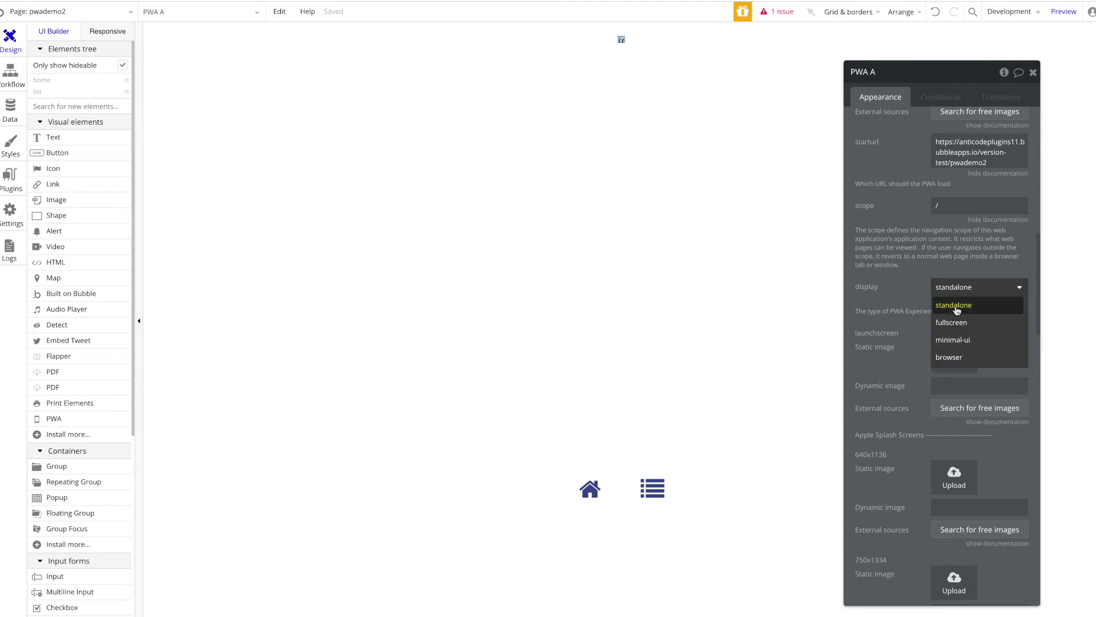
click(909, 270)
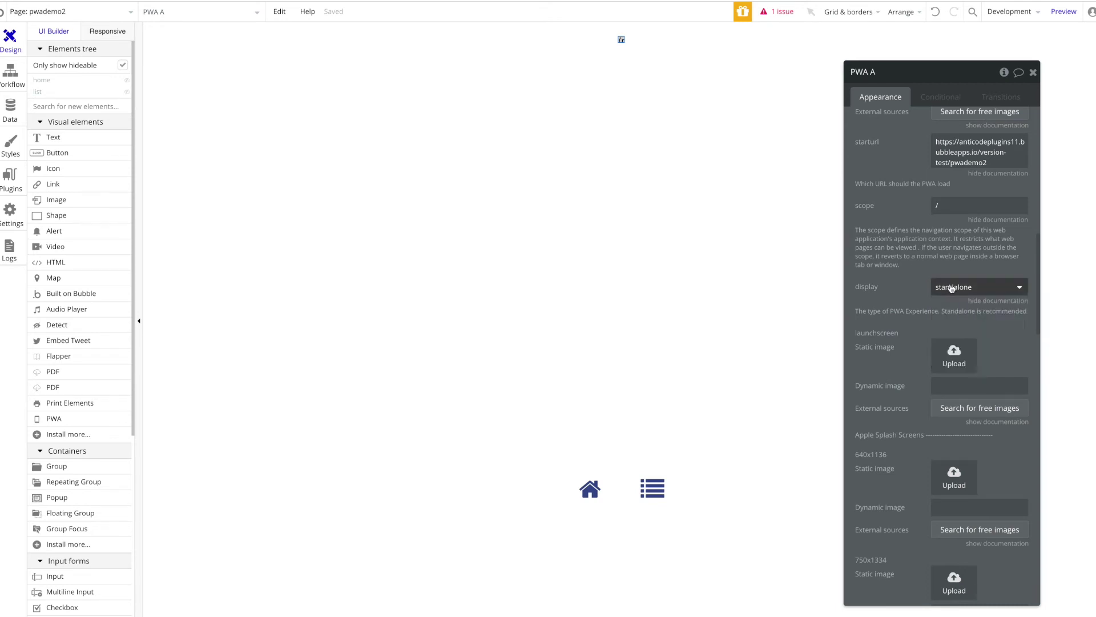
click(965, 287)
click(917, 277)
scroll(908, 265, down, 2)
scroll(909, 265, up, 3)
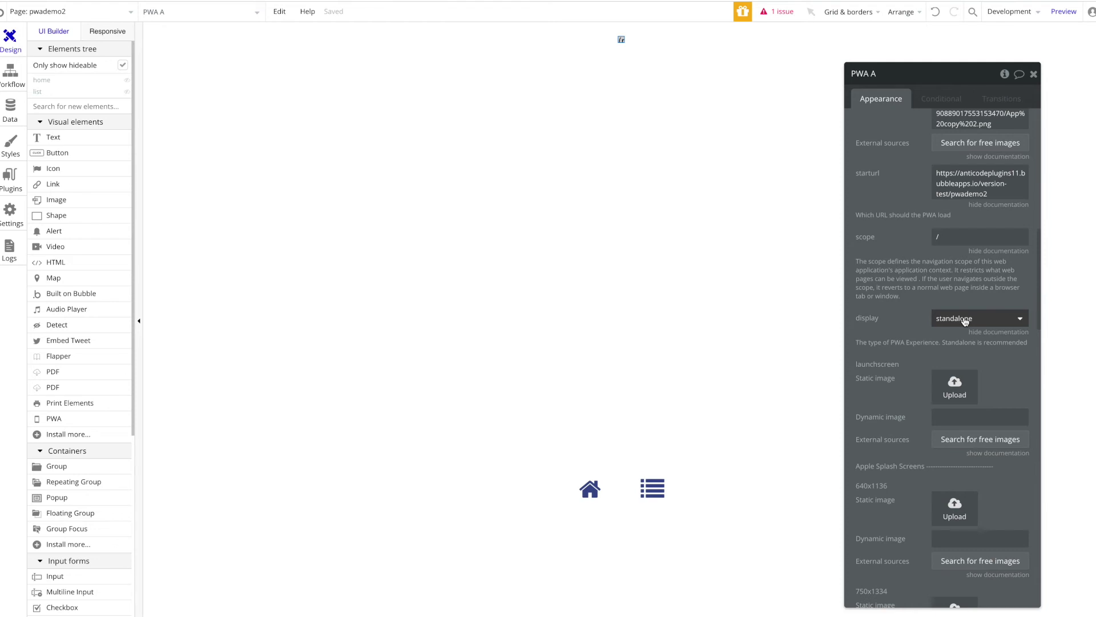
- Examine the launchscreen setting and the image sizes required by the Apple Splash Screens settings
scroll(965, 319, down, 1)
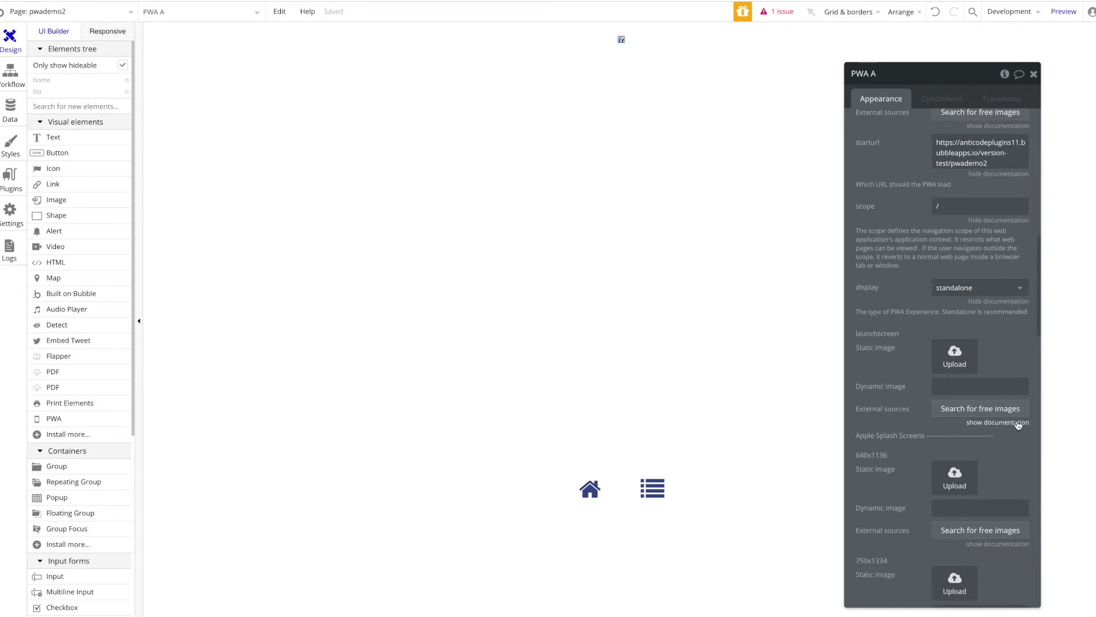
scroll(953, 354, up, 1)
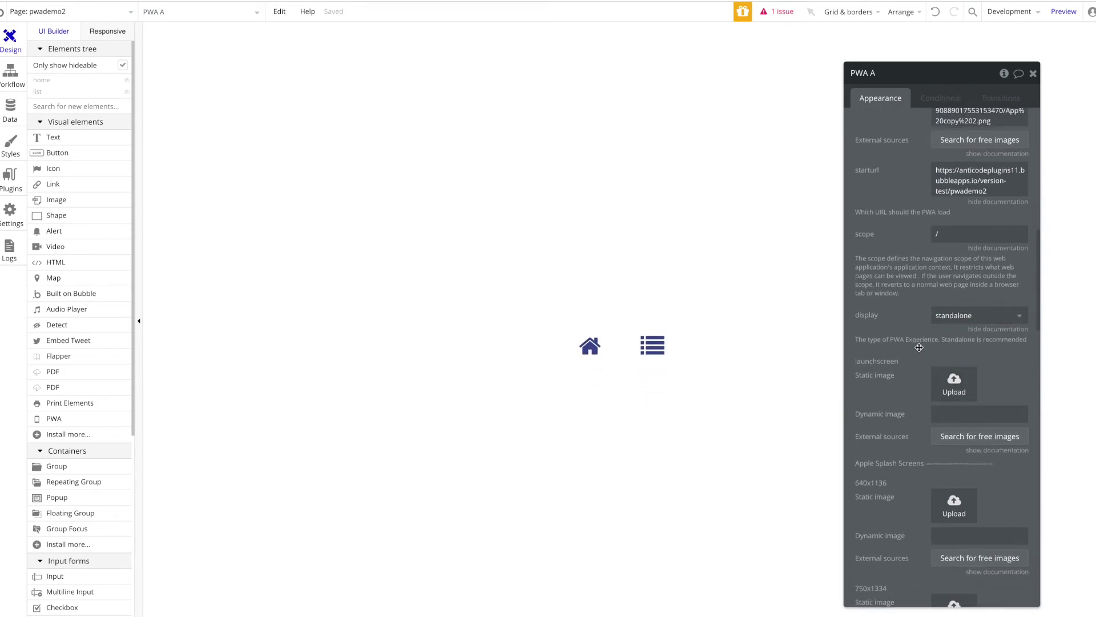
scroll(936, 389, up, 2)
scroll(936, 388, down, 4)
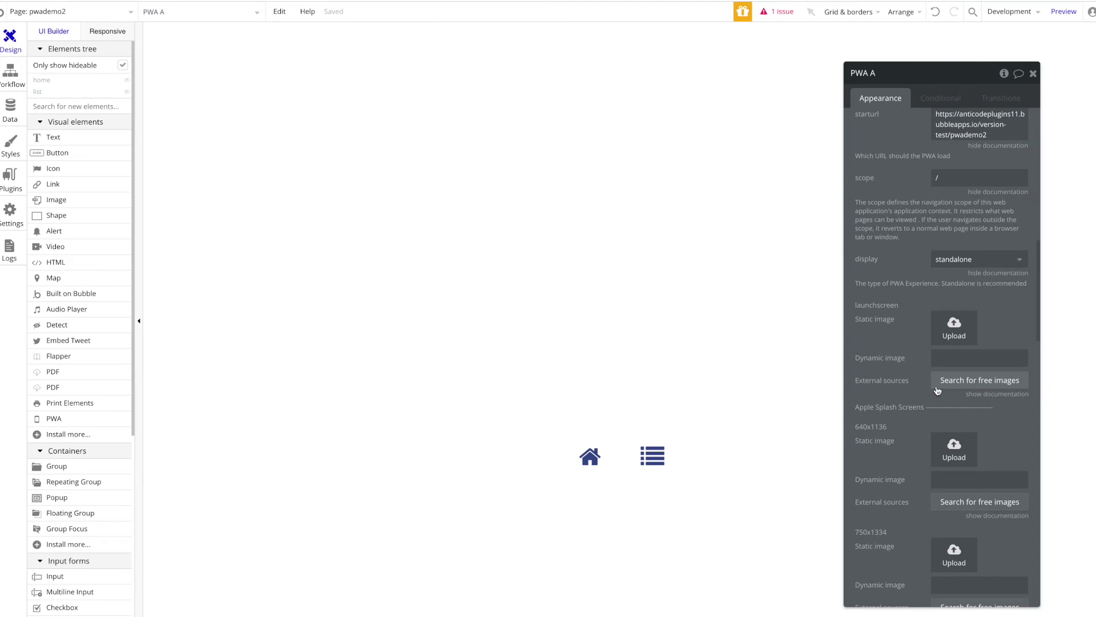
scroll(937, 391, down, 2)
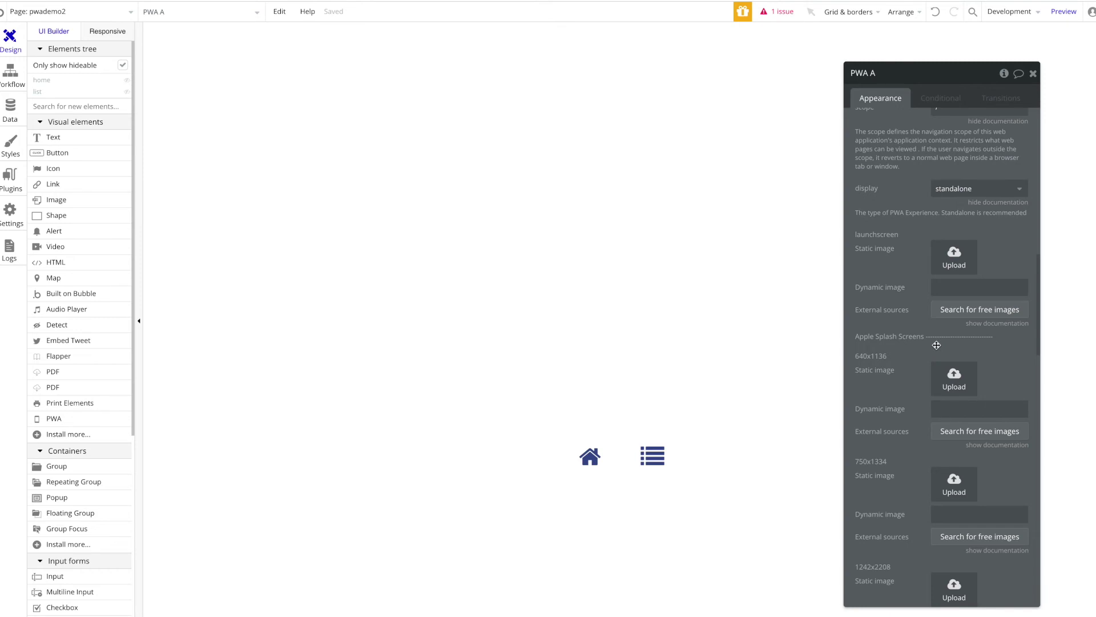
scroll(937, 345, down, 3)
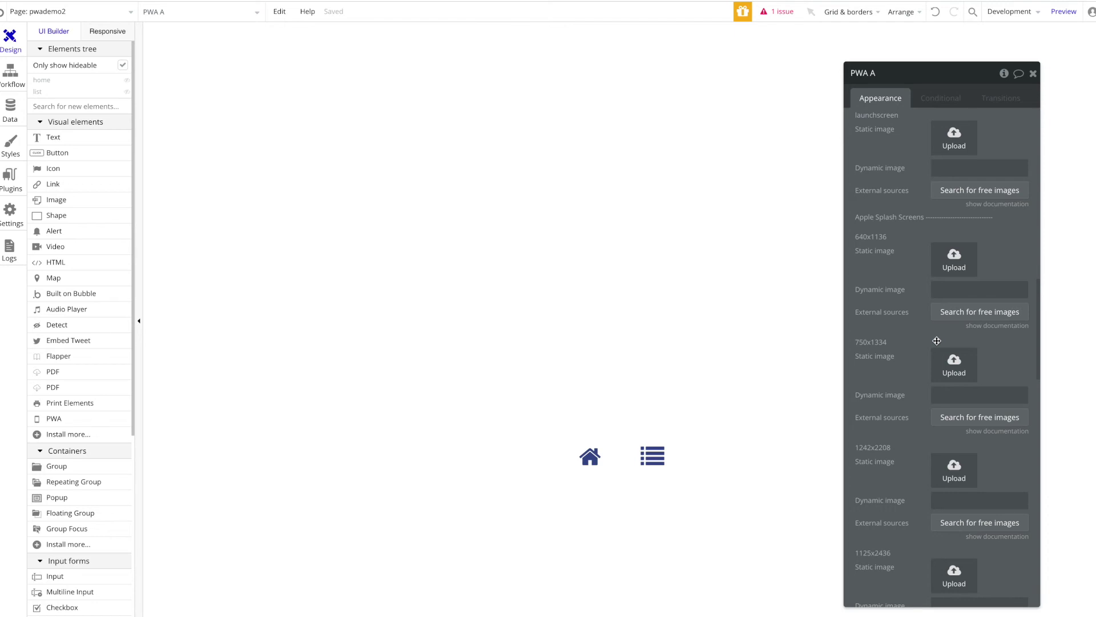
scroll(890, 340, down, 6)
scroll(885, 340, down, 3)
scroll(886, 343, down, 4)
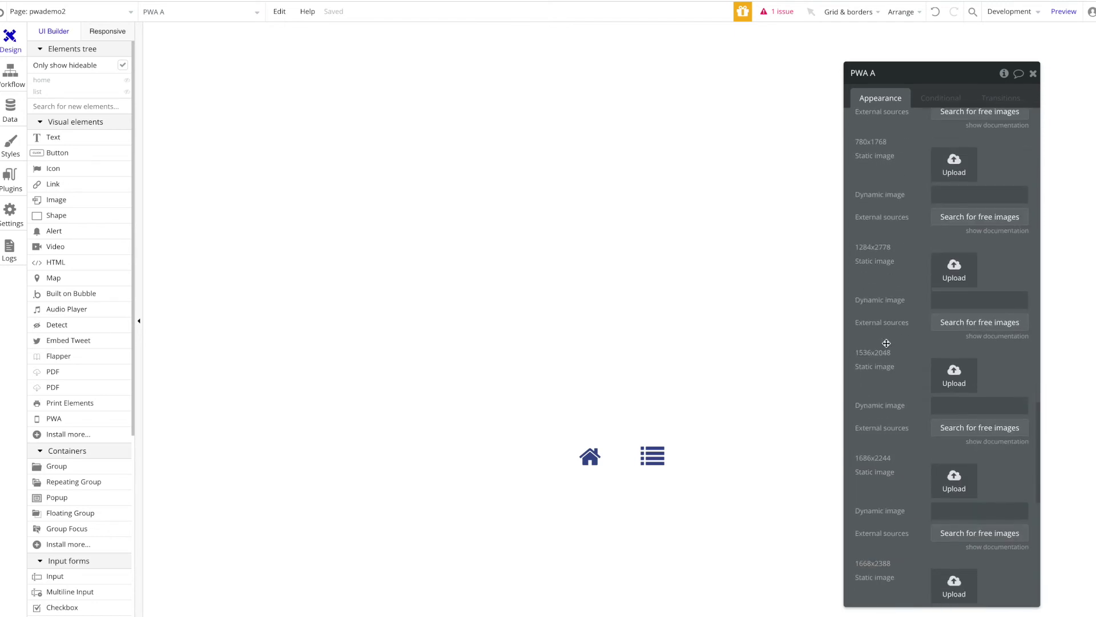
scroll(897, 378, down, 4)
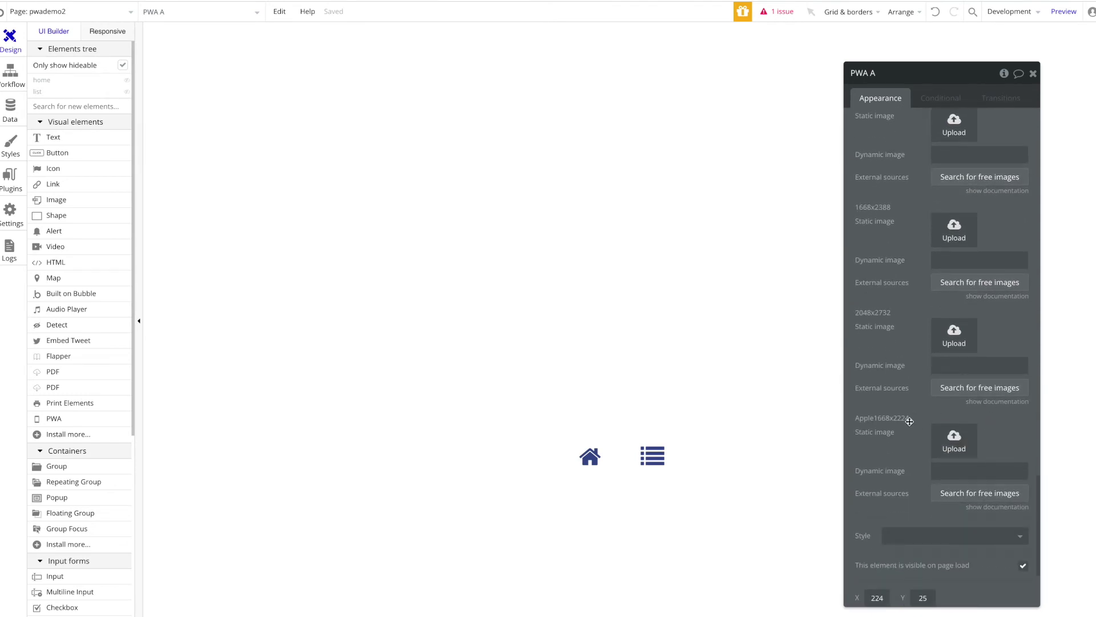
scroll(900, 424, up, 8)
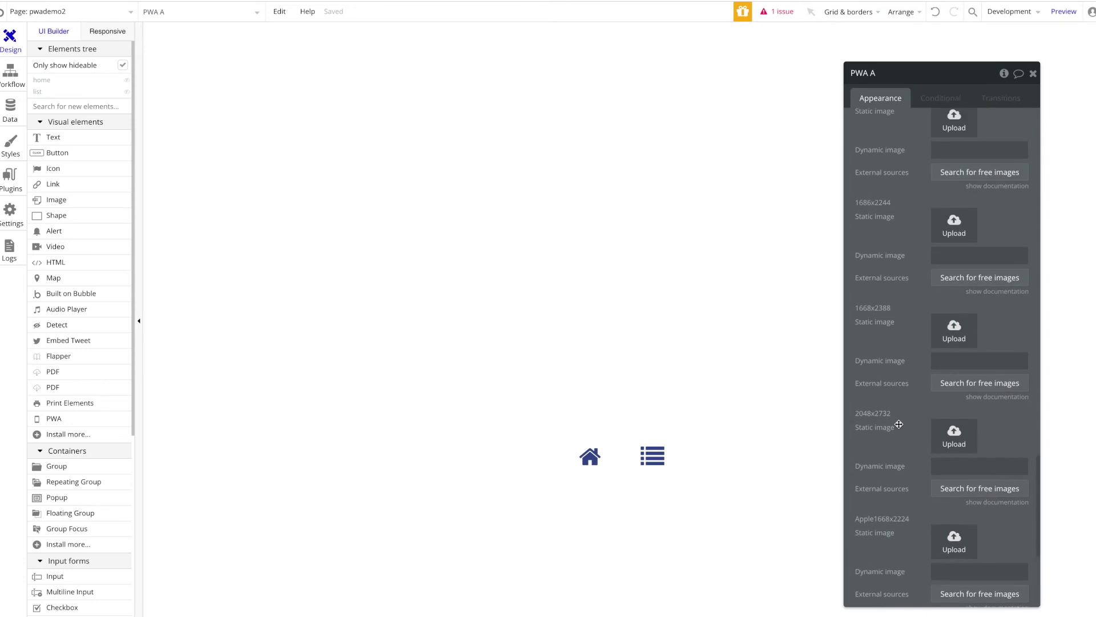
scroll(906, 206, up, 6)
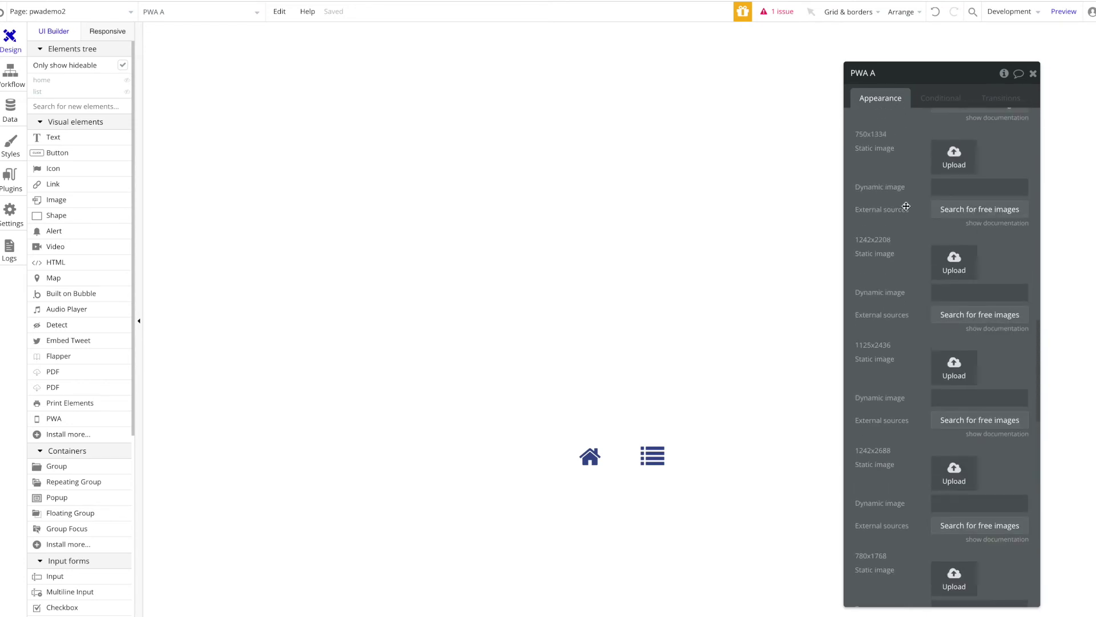
scroll(906, 206, up, 1)
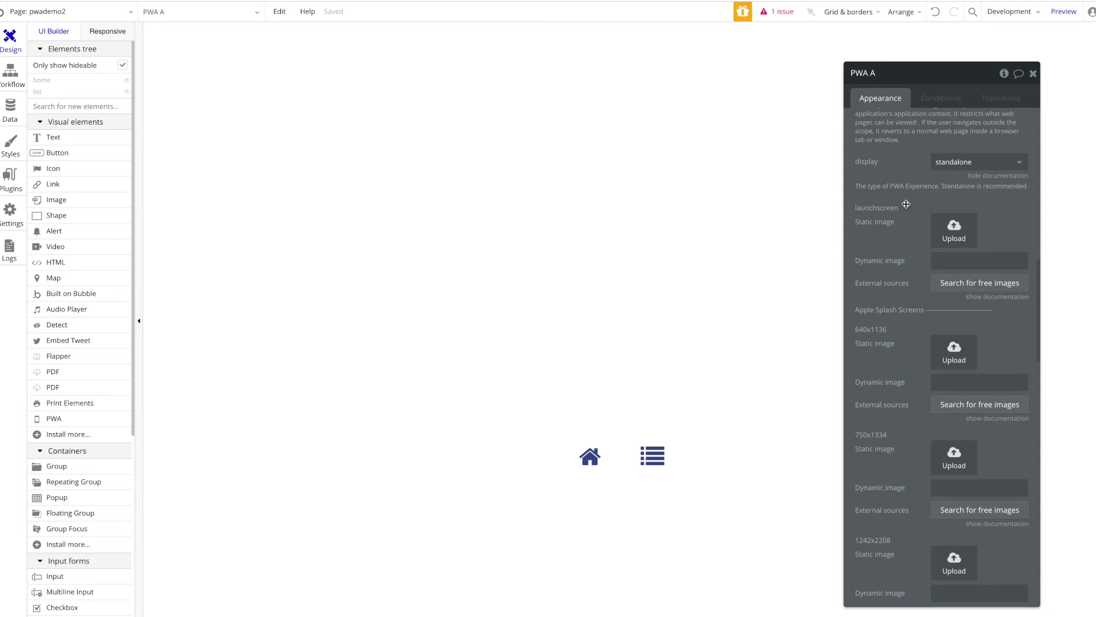
scroll(907, 251, down, 3)
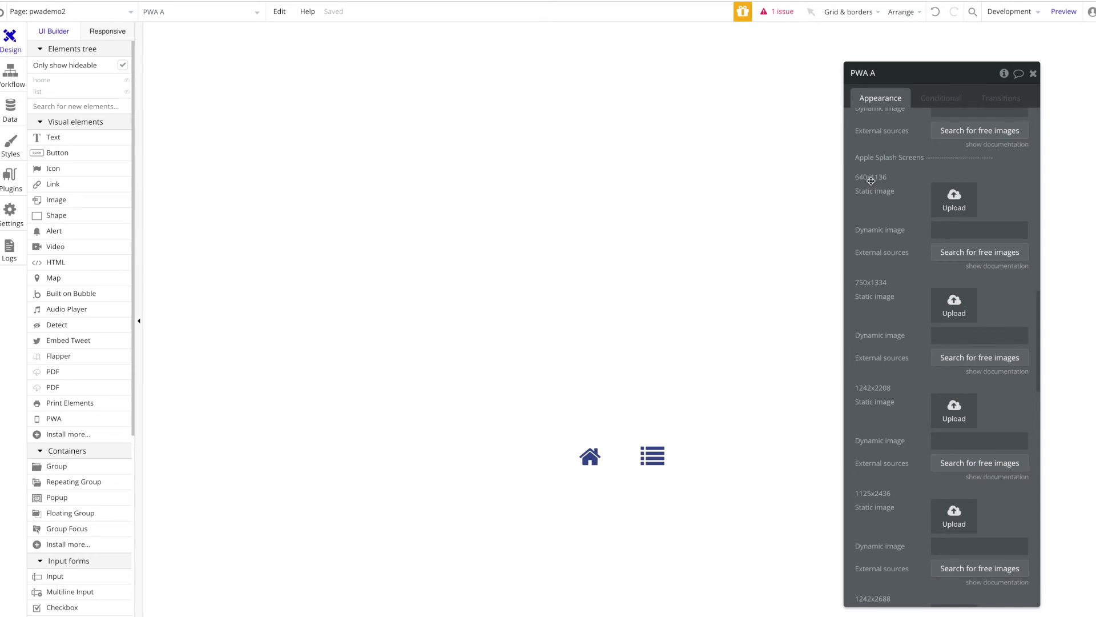
scroll(880, 287, down, 1)
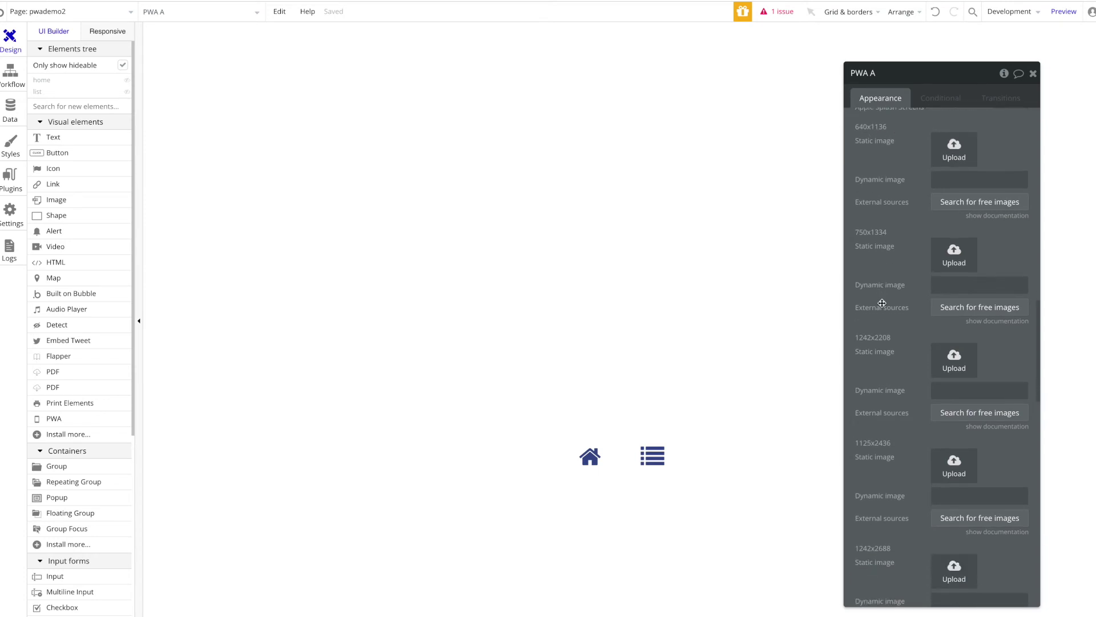
scroll(883, 328, up, 1)
scroll(883, 326, up, 1)
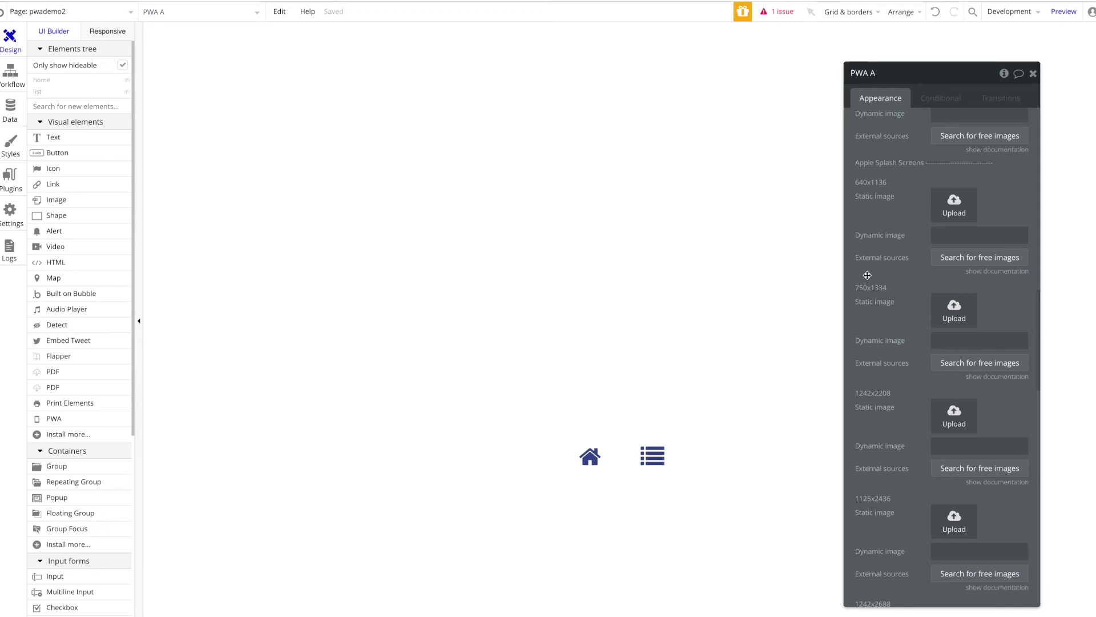
scroll(868, 277, down, 4)
scroll(884, 286, up, 1)
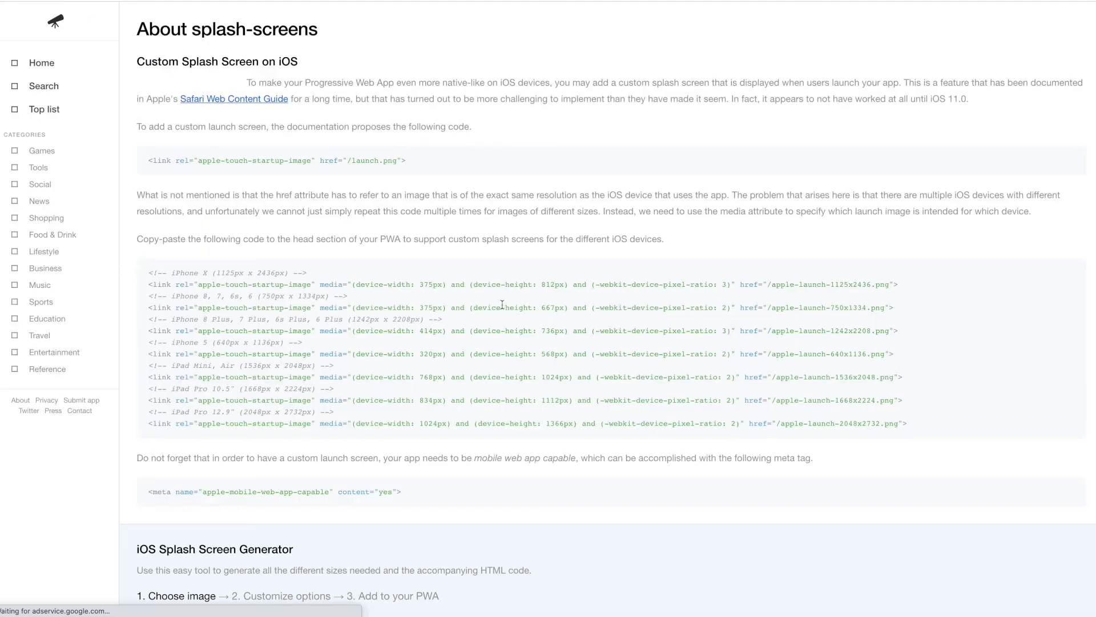
- Switch to the About splash-screens web page and examine its custom iOS splash screen code and iOS Splash Screen Generator
scroll(502, 305, down, 4)
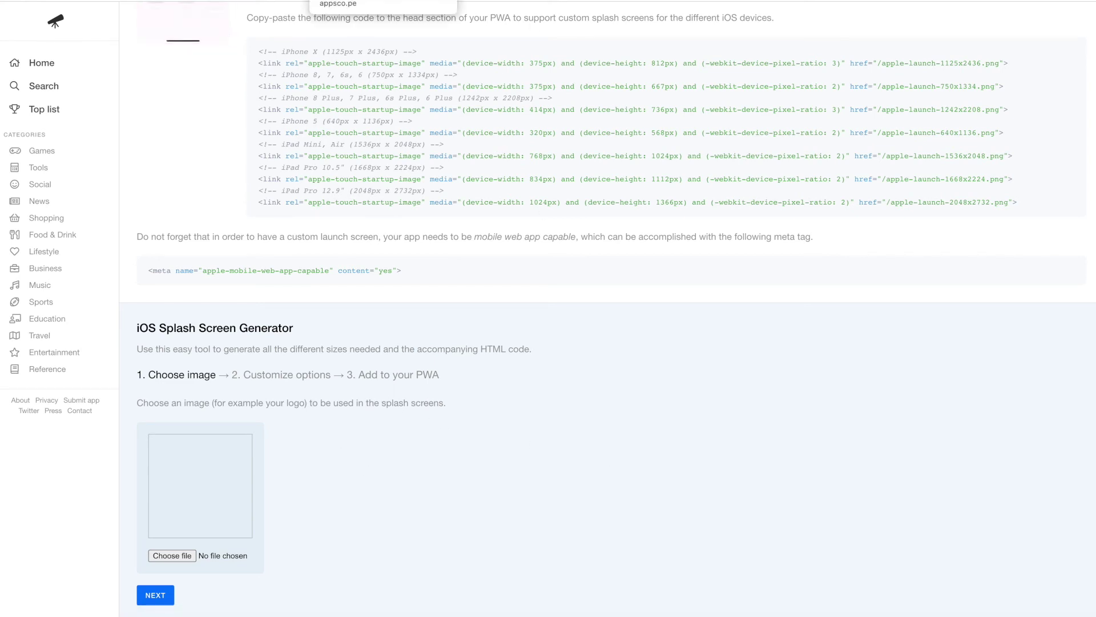
scroll(448, 109, up, 2)
scroll(448, 109, up, 3)
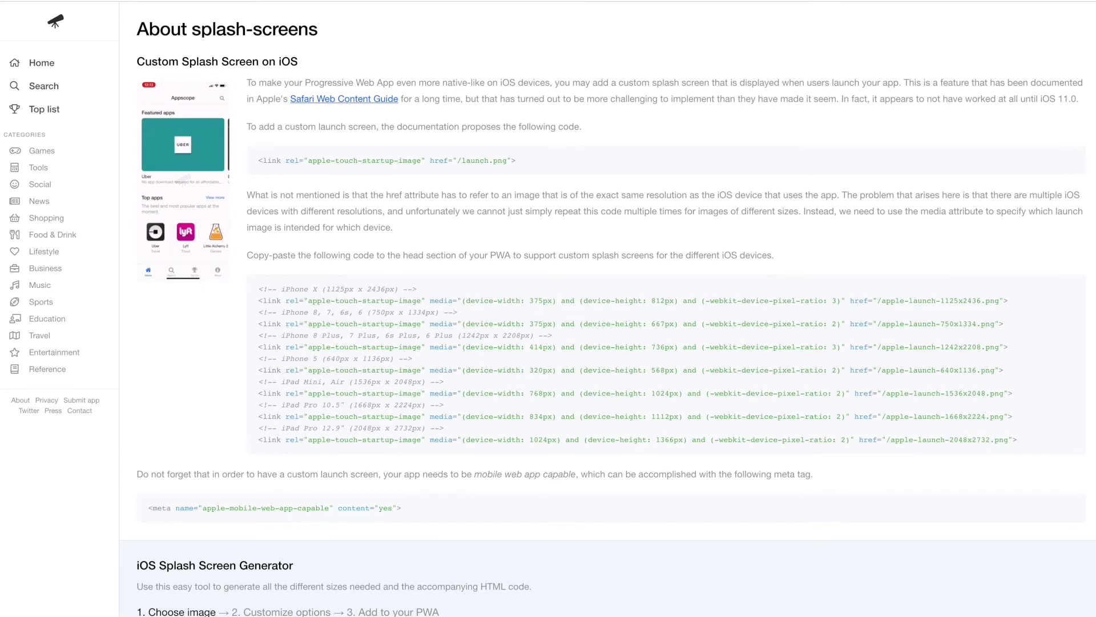
scroll(375, 295, down, 6)
scroll(495, 60, up, 6)
scroll(494, 60, down, 1)
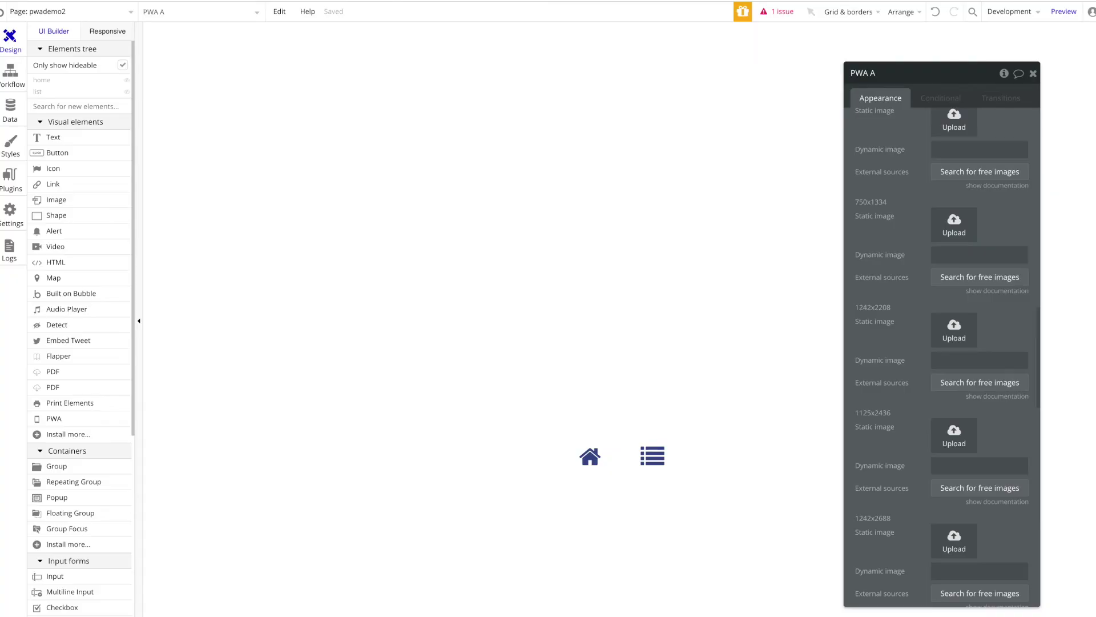
- Examine the launchscreen setting and the full range of image sizes under the Apple Splash Screens settings
scroll(954, 191, up, 15)
scroll(954, 191, down, 5)
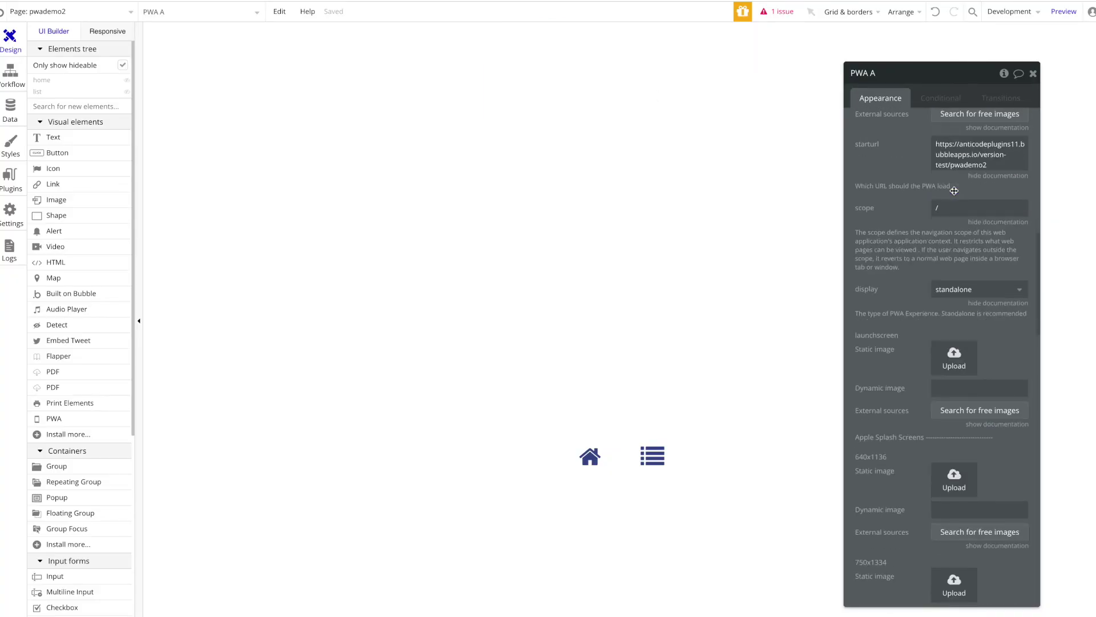
scroll(942, 188, down, 5)
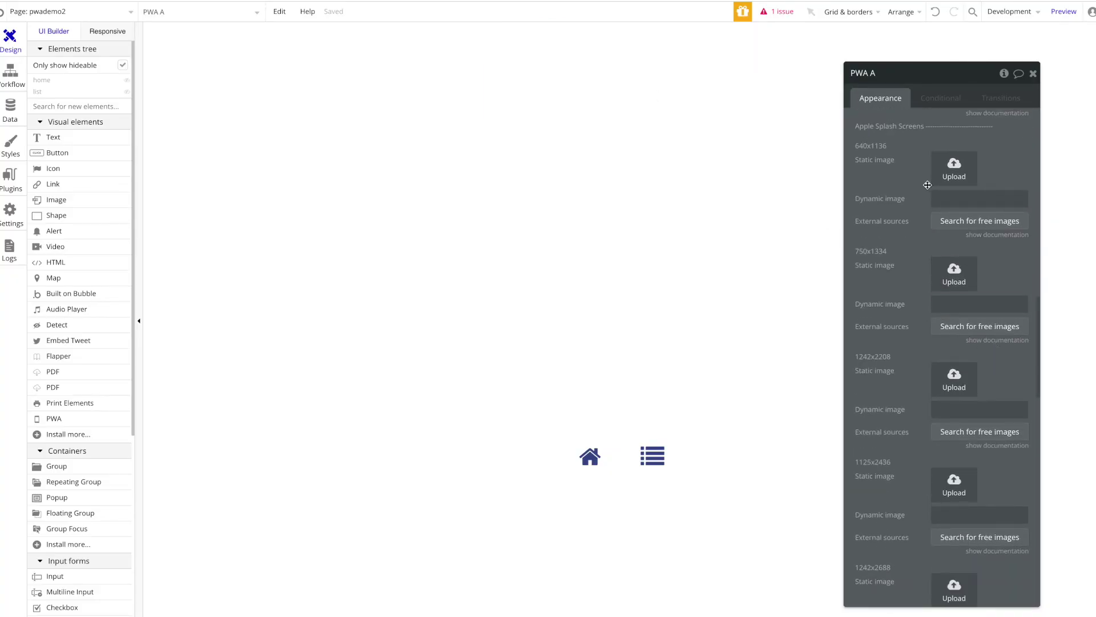
scroll(971, 343, down, 6)
scroll(966, 381, down, 5)
scroll(963, 384, down, 4)
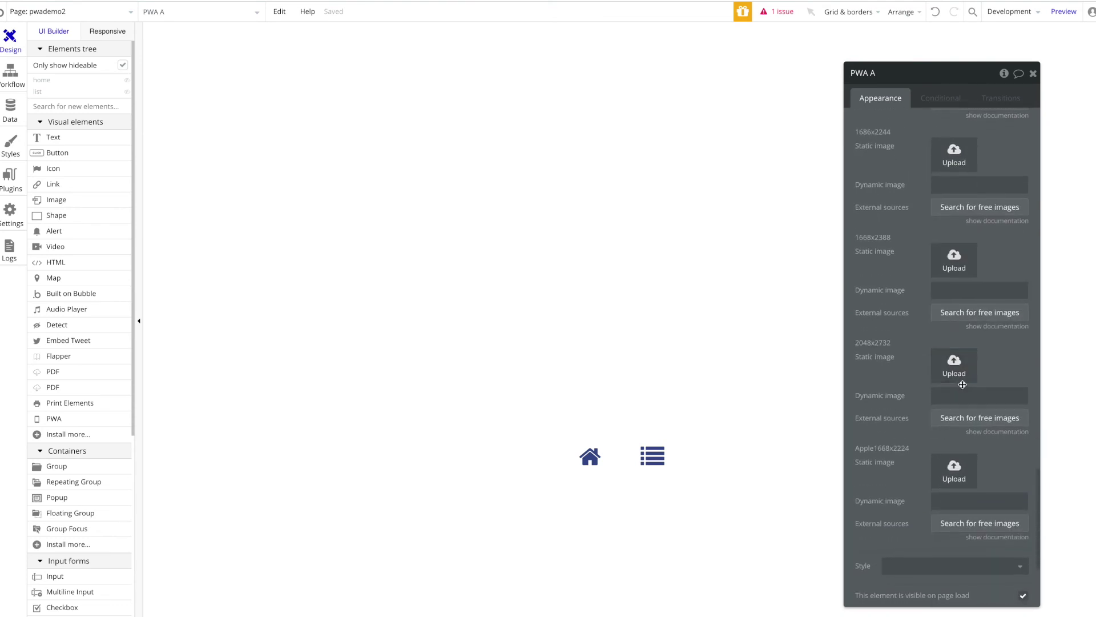
scroll(963, 386, up, 13)
scroll(963, 386, up, 5)
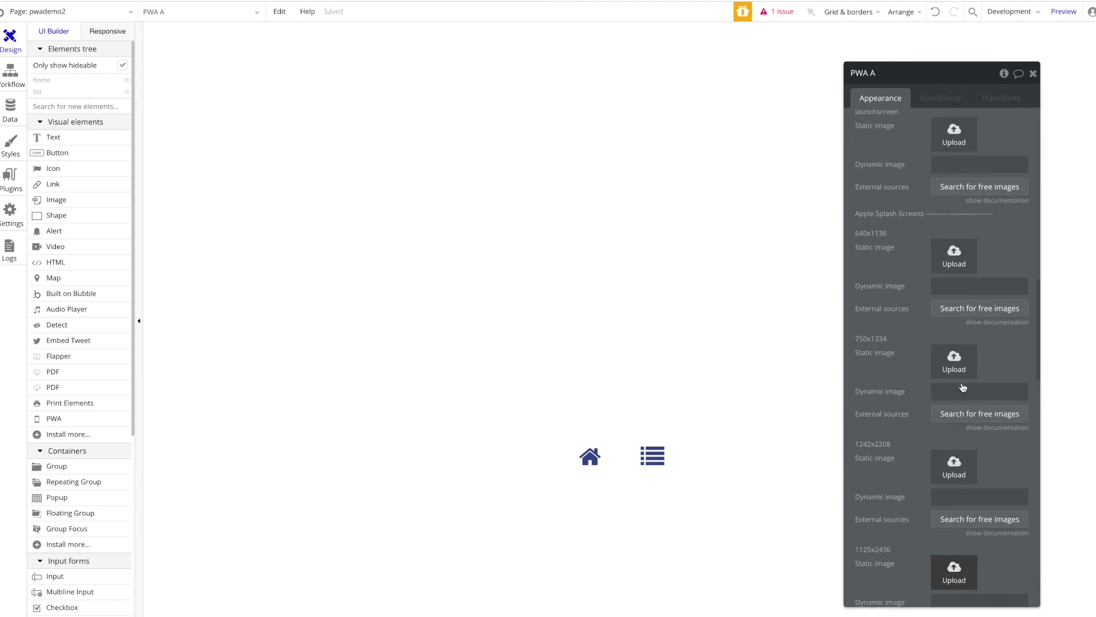
- Upload Cool App.png as the static launchscreen image of the PWA element
scroll(961, 381, up, 1)
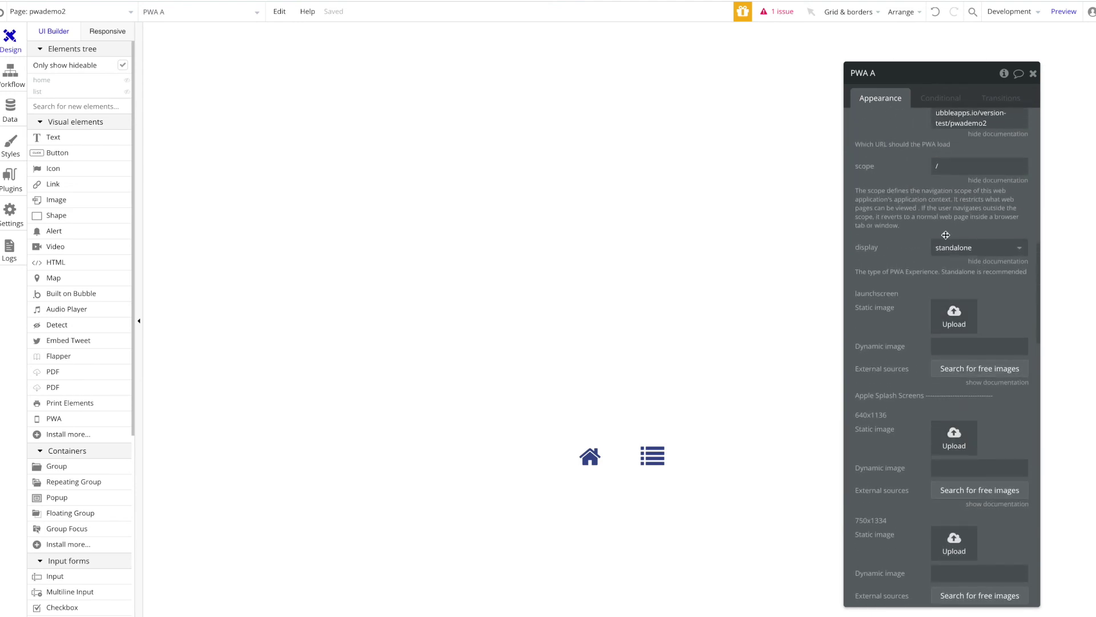
scroll(1009, 236, down, 3)
scroll(1004, 206, up, 2)
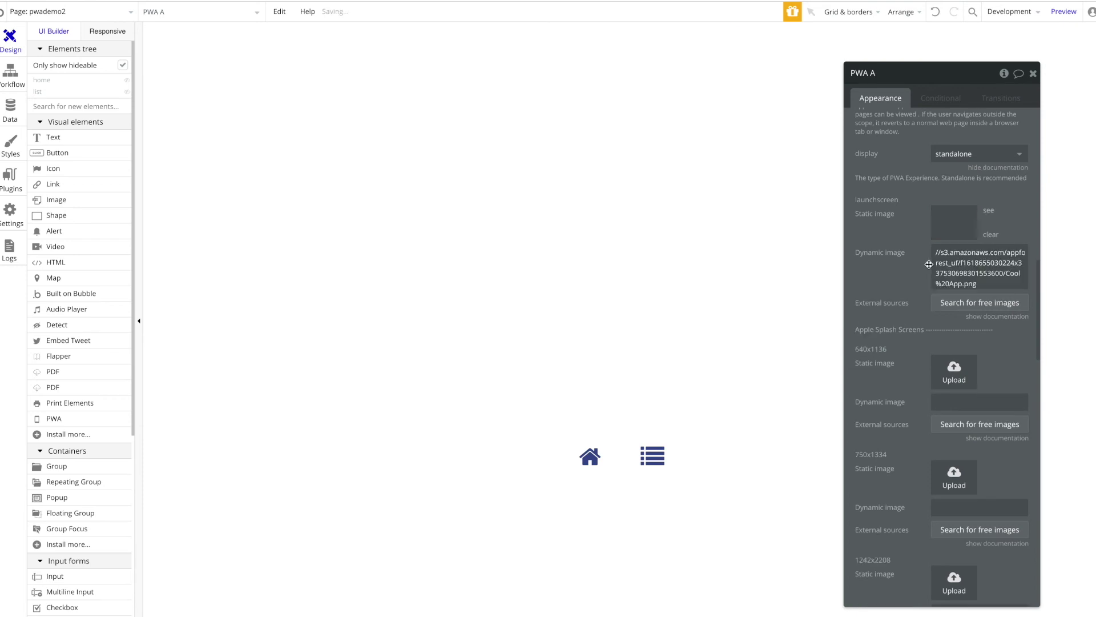
- Check the pixel dimensions of Cool App2.png while choosing a file for the 1242x2208 splash screen, without uploading it
scroll(936, 224, down, 3)
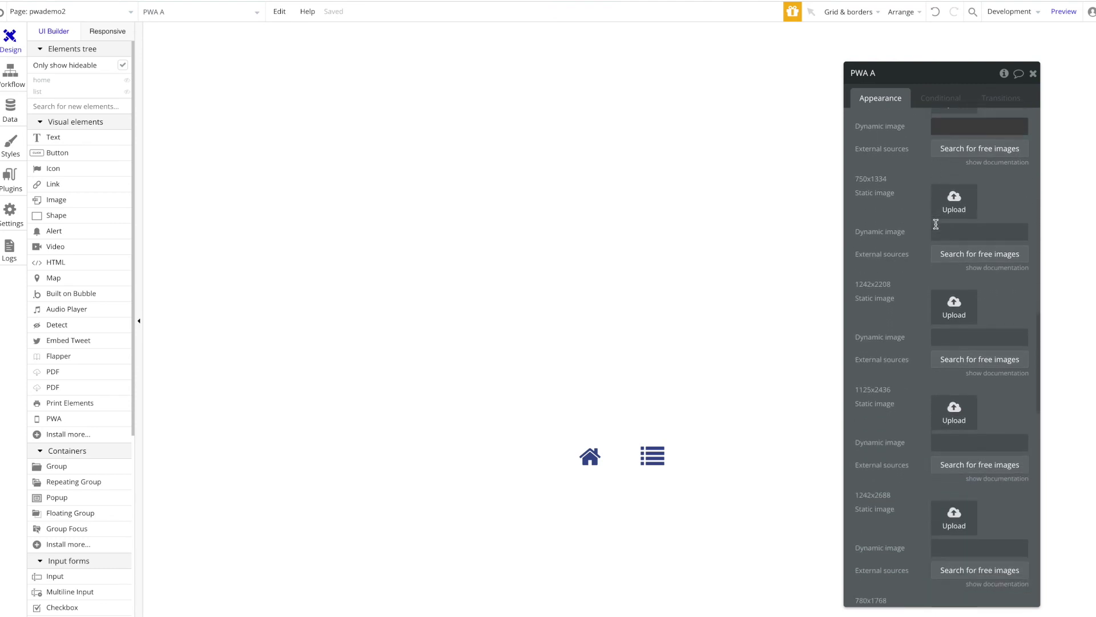
scroll(936, 225, down, 4)
scroll(935, 227, down, 1)
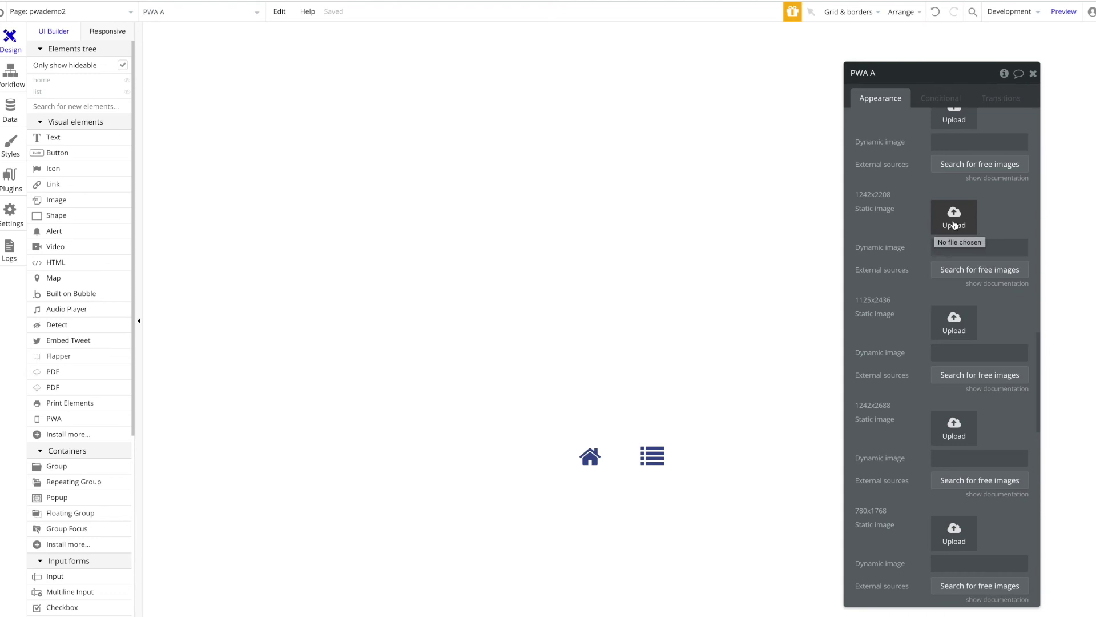
click(954, 225)
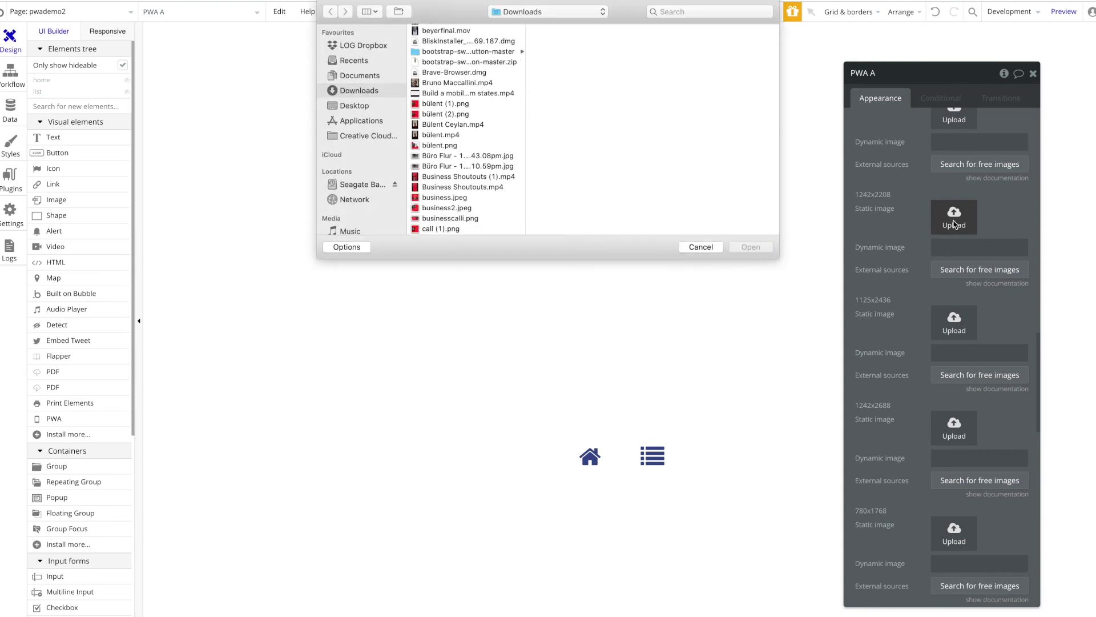
text(cool app2)
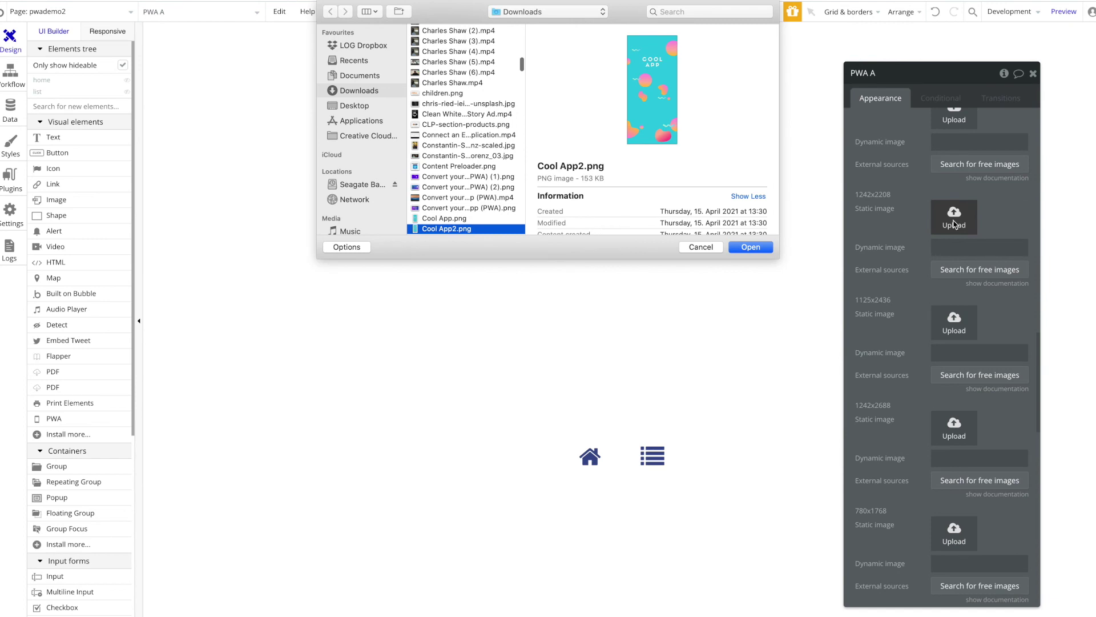
scroll(695, 195, down, 2)
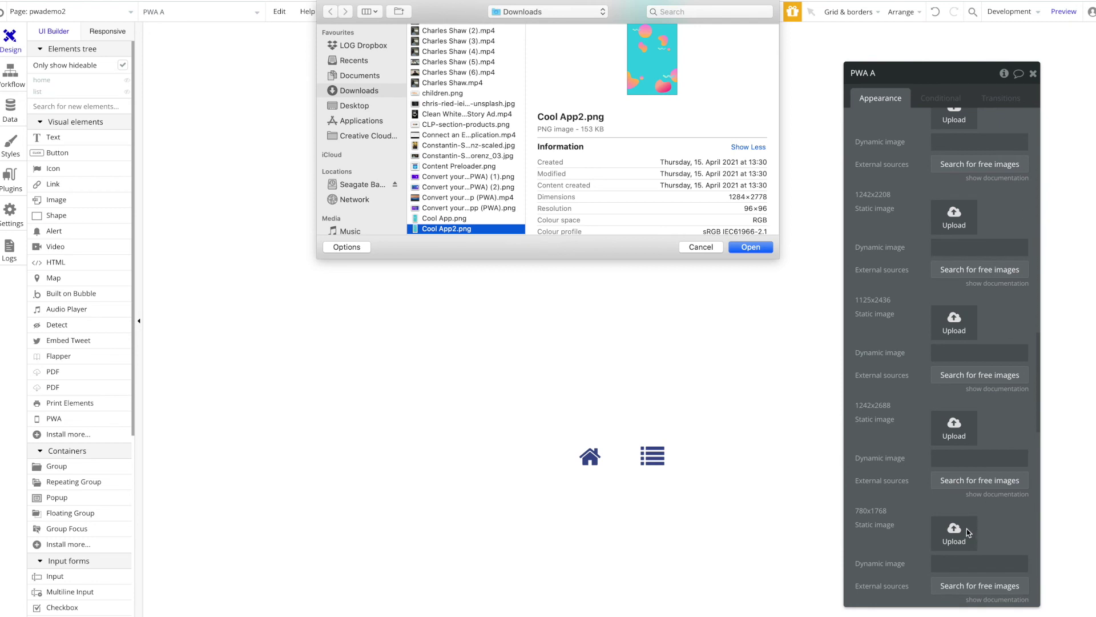
click(701, 246)
- Upload Cool App2.png as the static image of the 1284x2778 Apple splash screen
scroll(913, 269, down, 5)
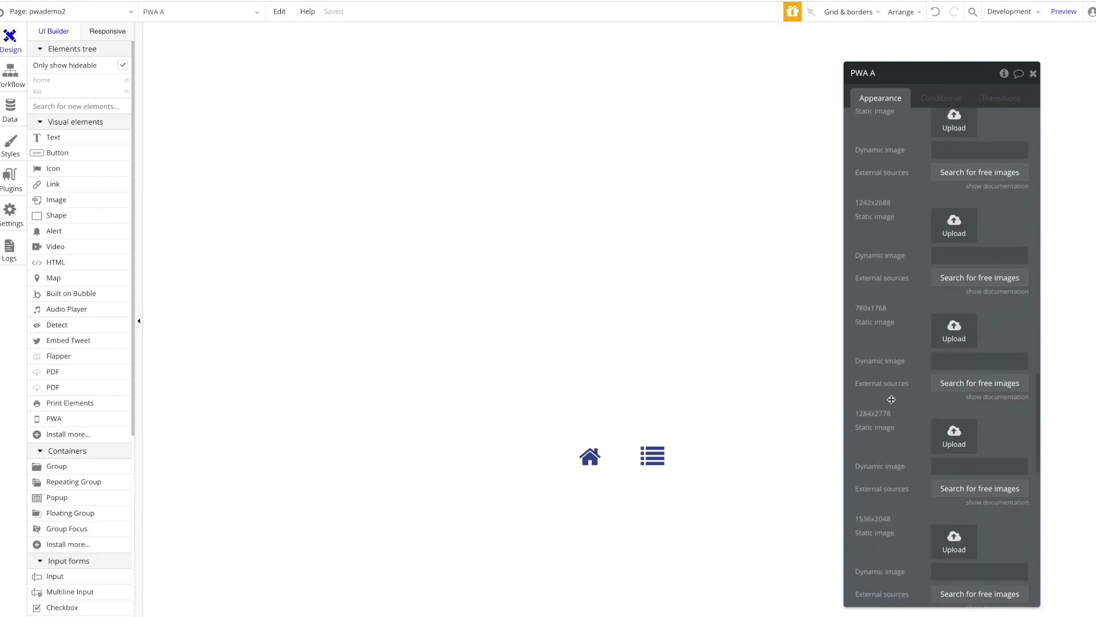
click(959, 440)
text(cool)
key(Down)
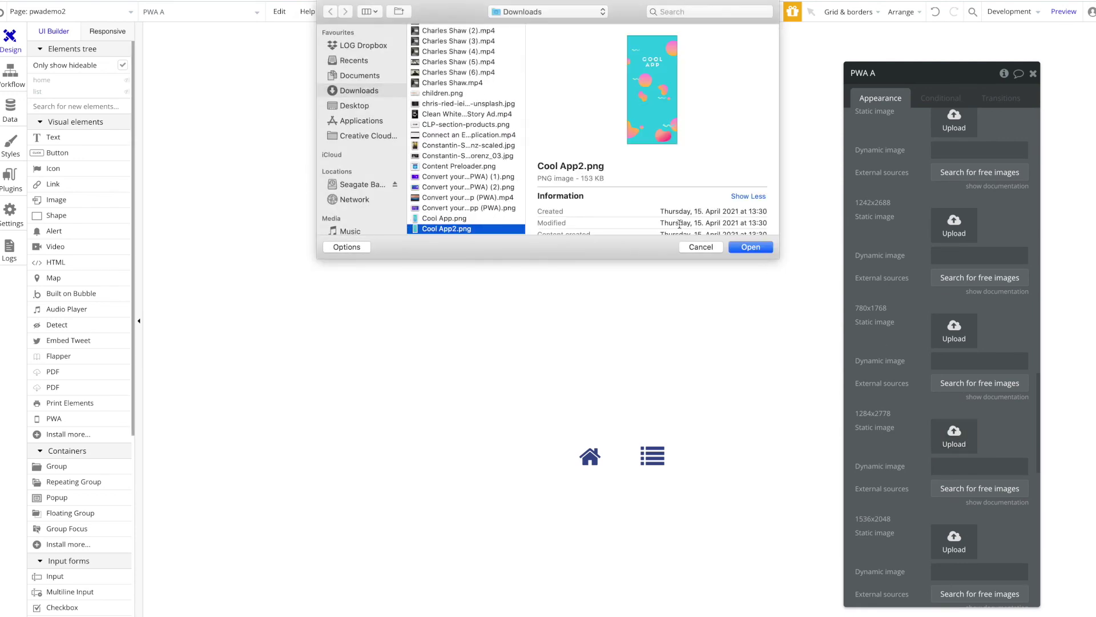
key(Return)
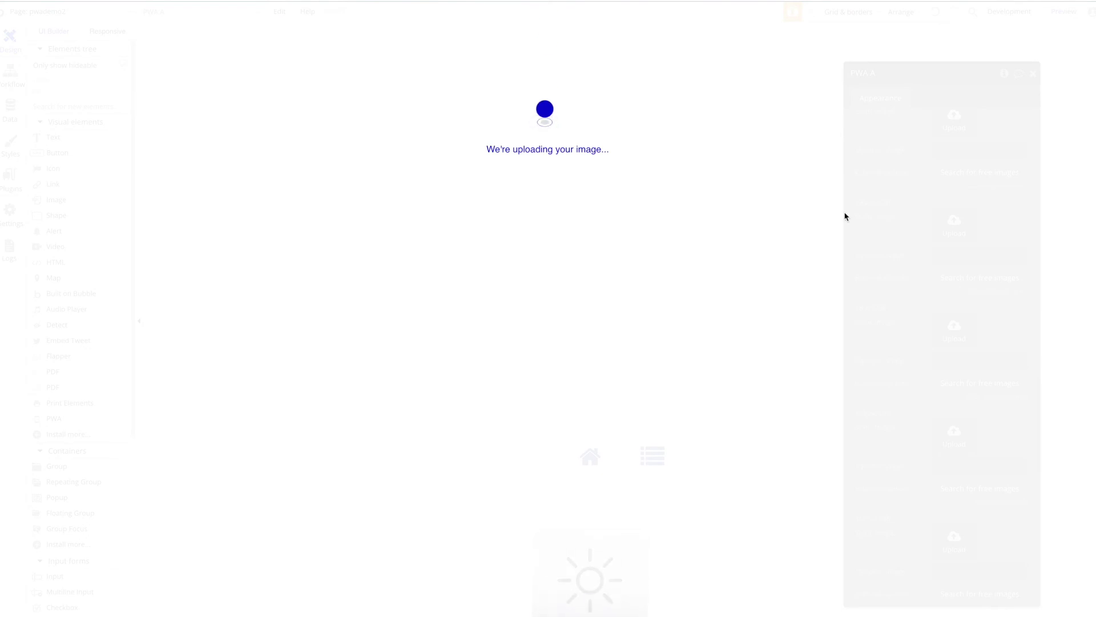
- Review the PWA element's complete settings, from name and icons through all splash screen sizes to the visibility and position options
scroll(870, 224, down, 5)
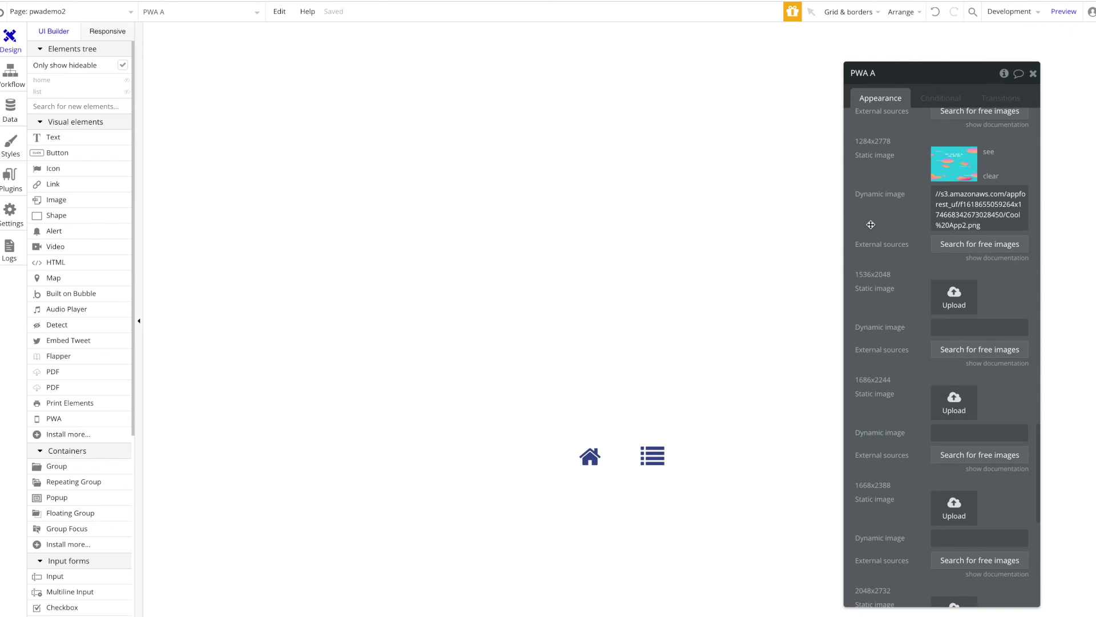
scroll(871, 224, up, 1)
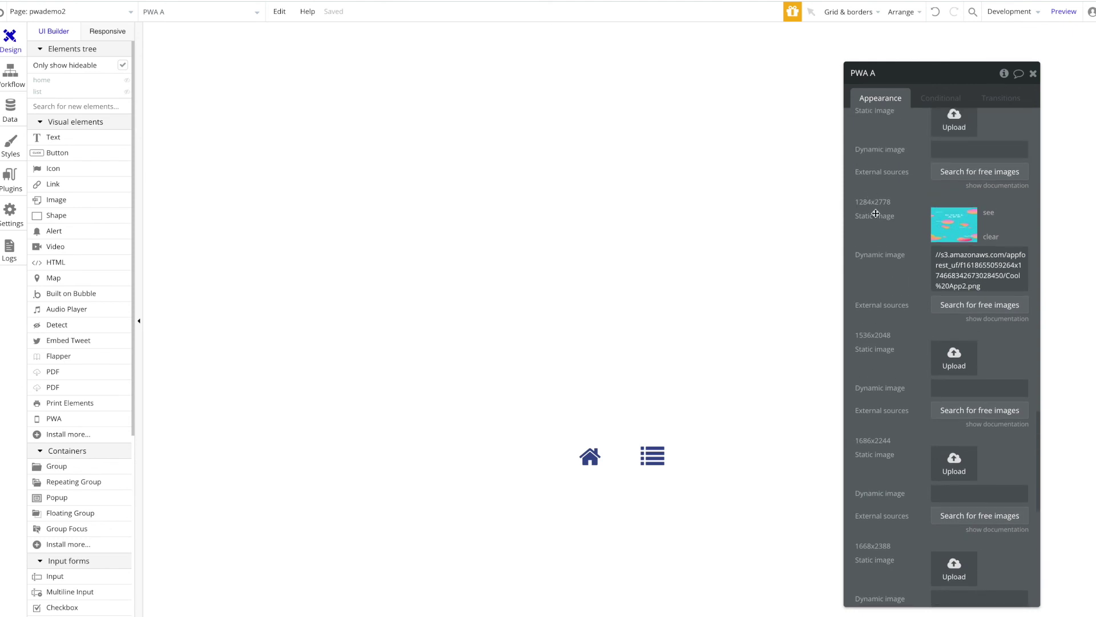
scroll(875, 213, down, 8)
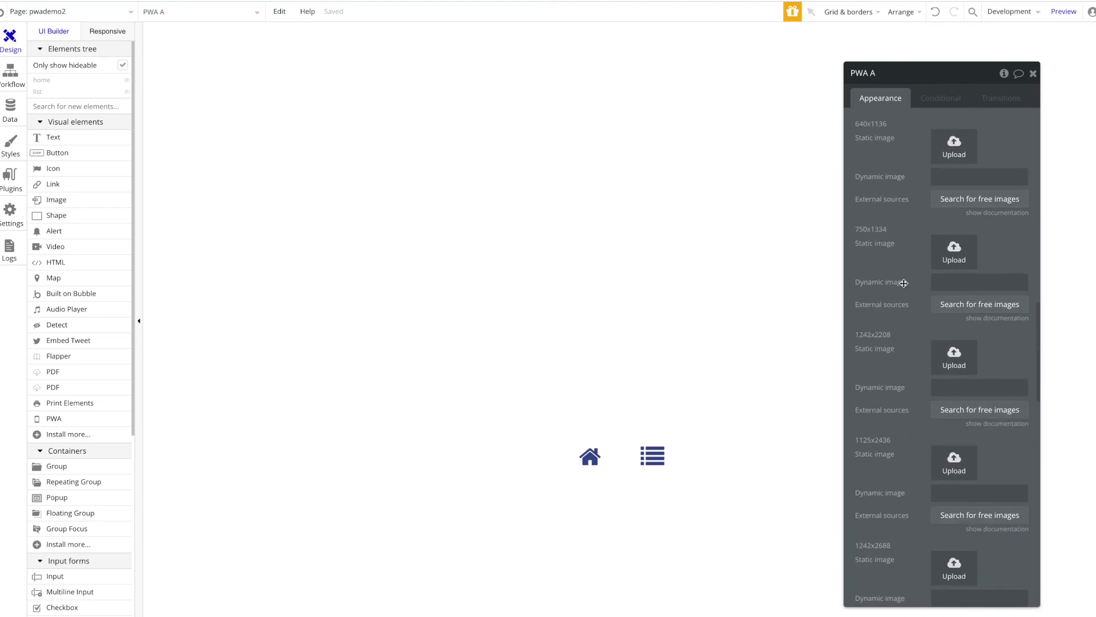
scroll(913, 326, up, 10)
scroll(935, 384, up, 1)
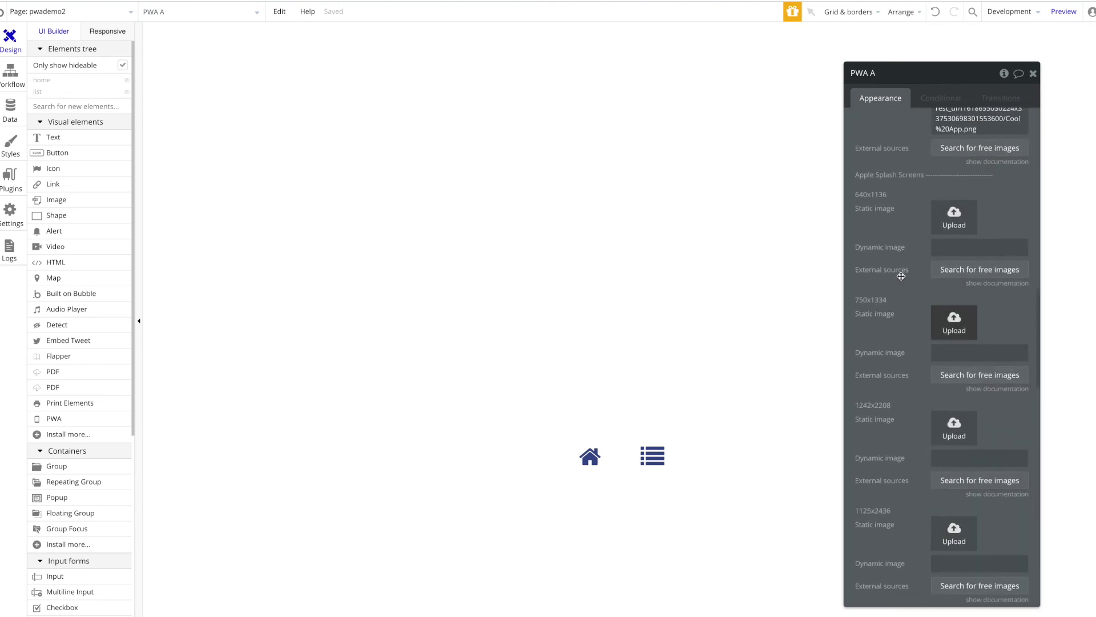
scroll(948, 342, down, 10)
scroll(953, 332, up, 20)
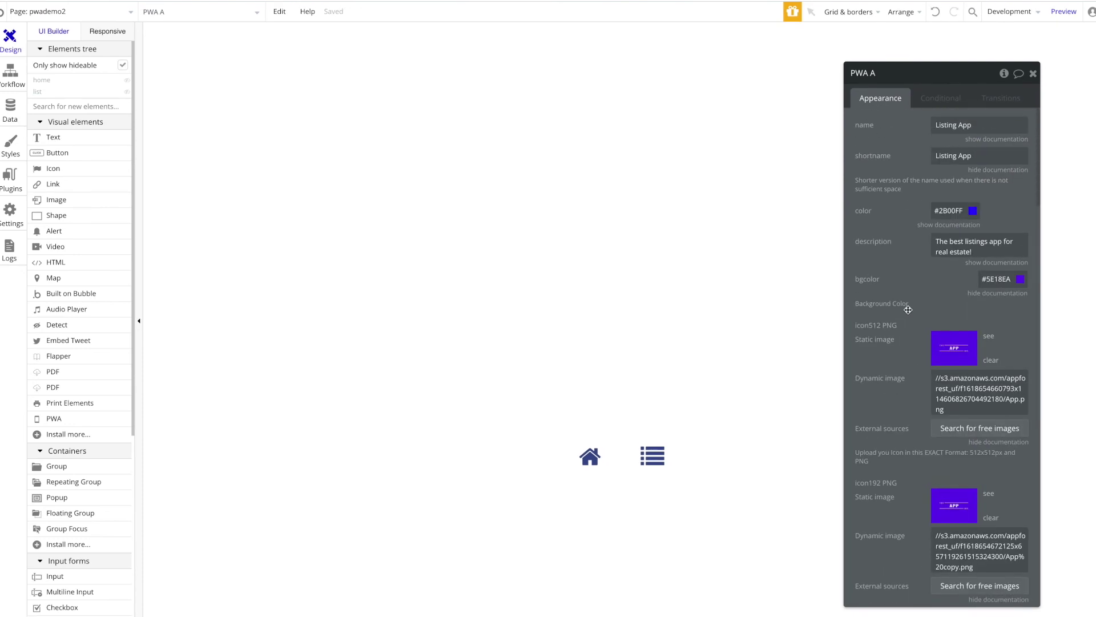
scroll(908, 310, down, 15)
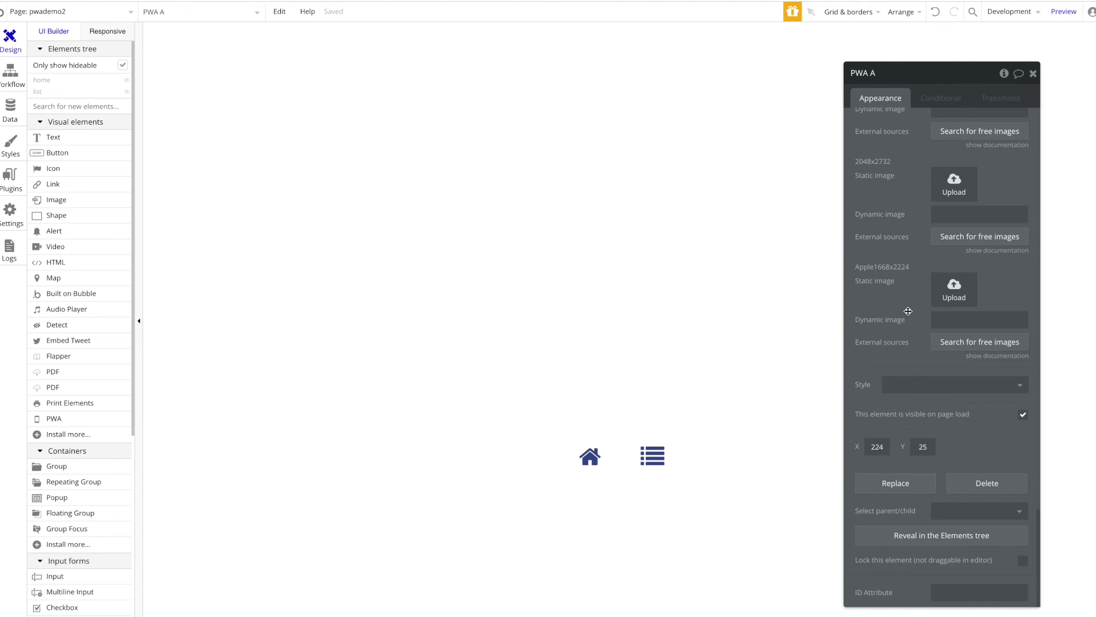
scroll(907, 310, up, 1)
scroll(908, 310, down, 1)
scroll(907, 310, up, 3)
scroll(905, 309, down, 3)
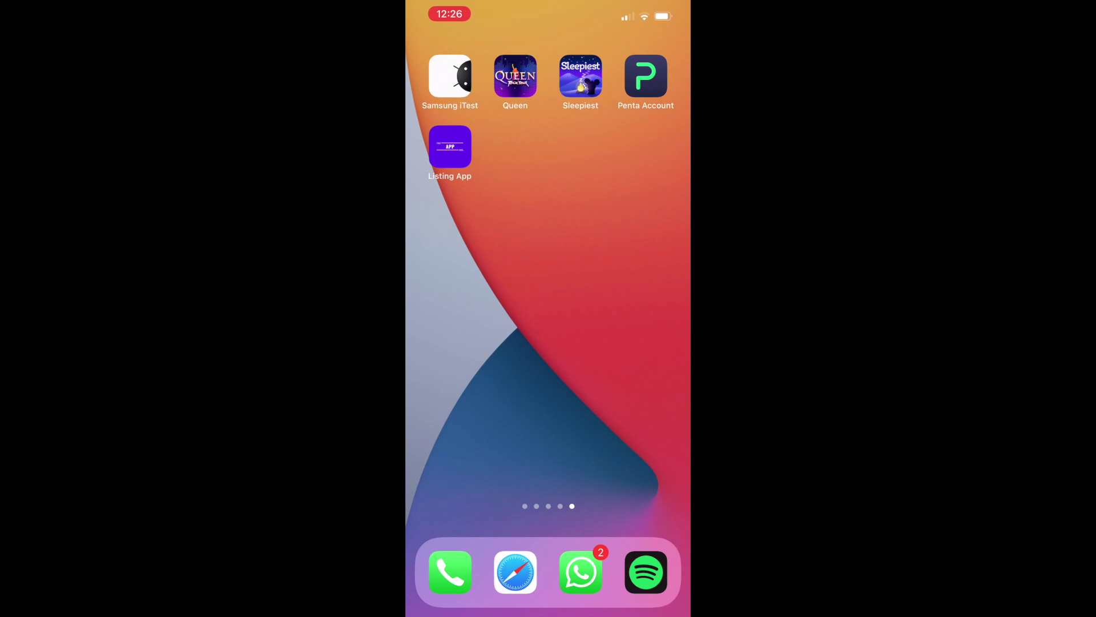
- Launch the installed Listing App from the iPhone home screen several times and test switching between its home and list views
click(450, 147)
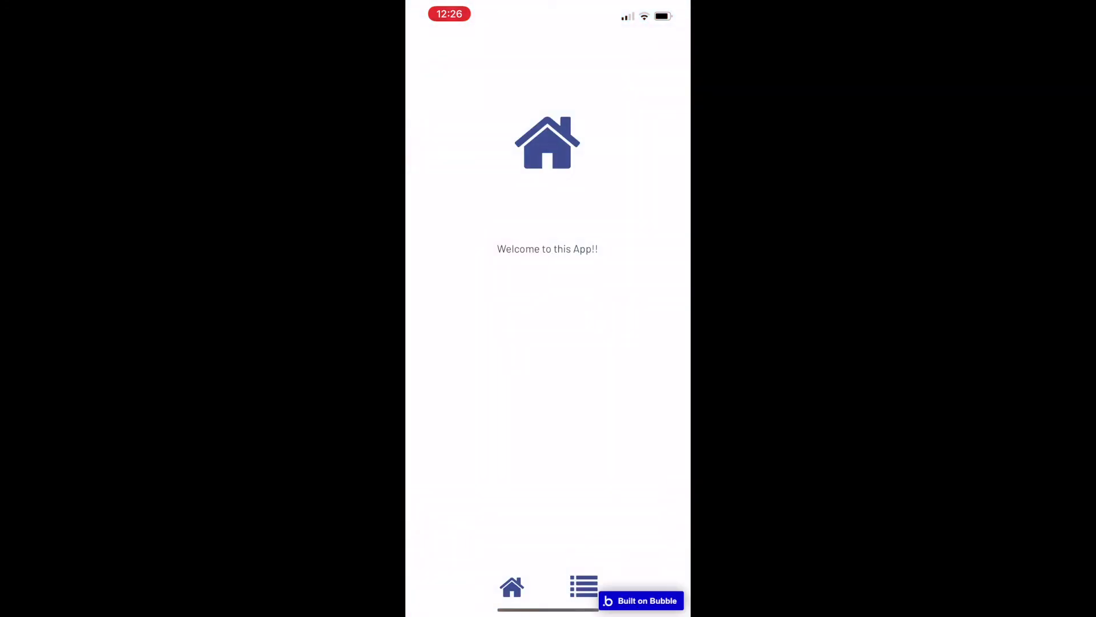
click(583, 586)
click(512, 587)
click(583, 586)
click(511, 586)
drag(548, 609, 548, 400)
click(450, 147)
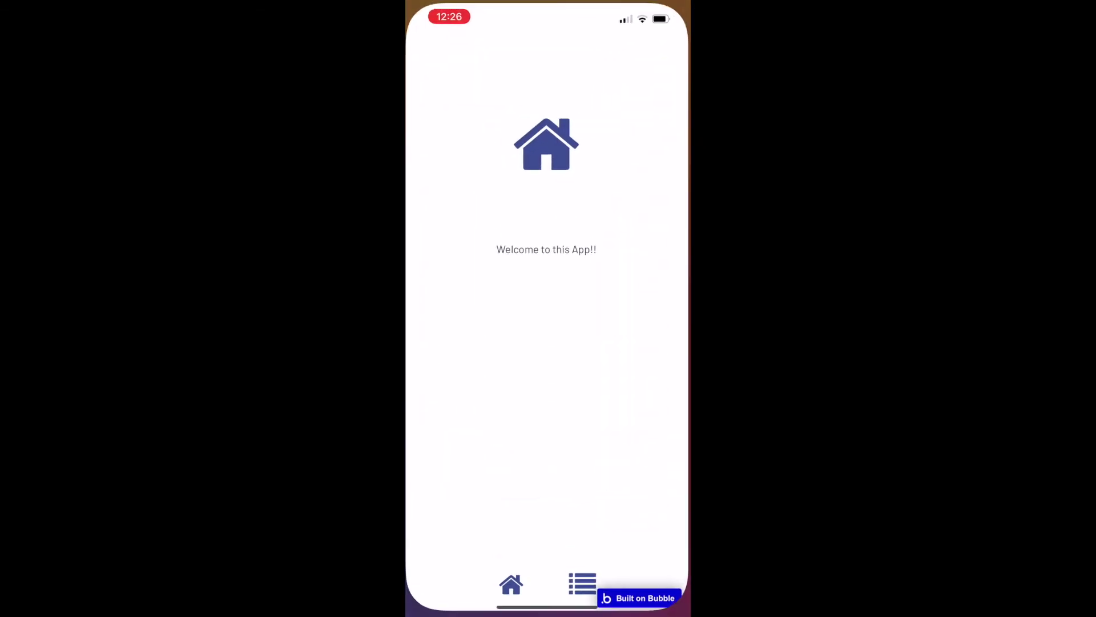
click(583, 587)
click(511, 586)
drag(548, 609, 548, 171)
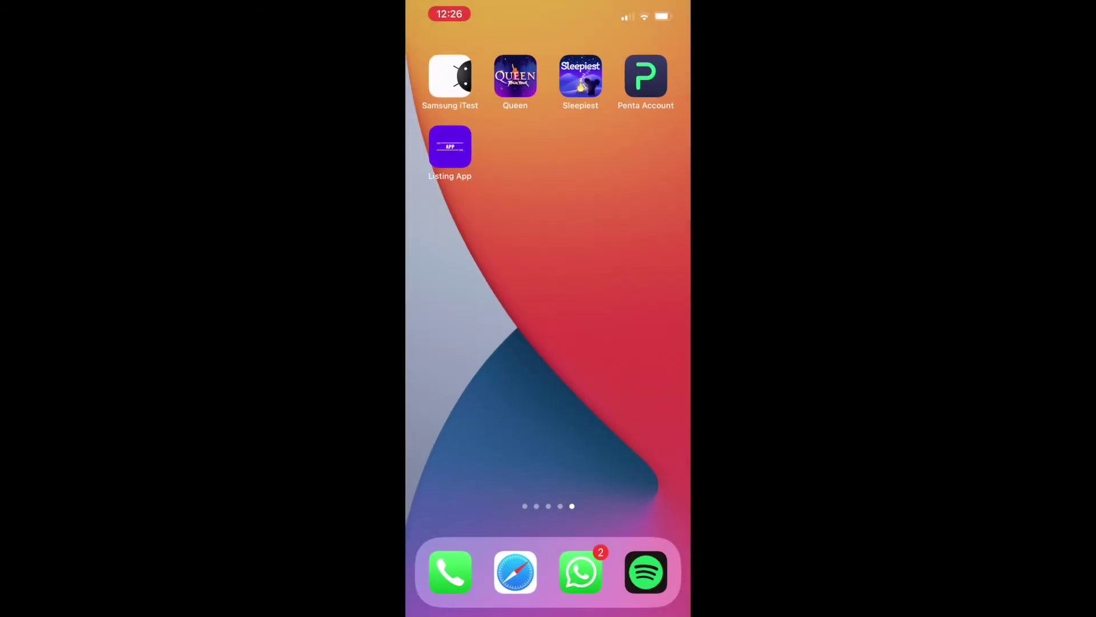
click(452, 150)
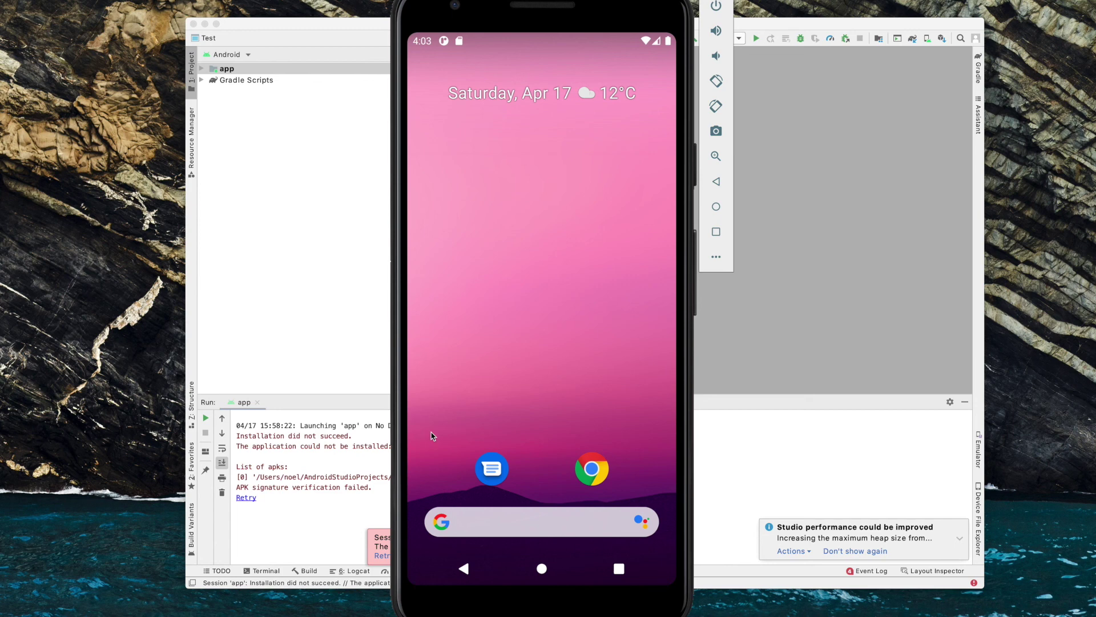
- Switch to the Android emulator, open the Bubble app page in Chrome, and test its list and home navigation
click(592, 469)
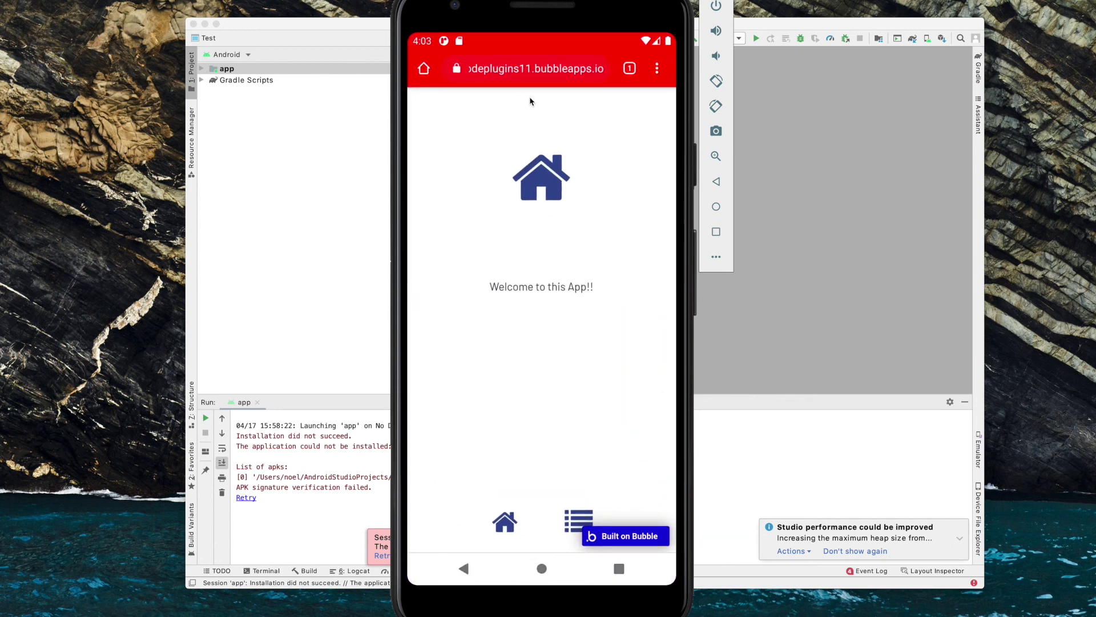
drag(531, 98, 545, 118)
click(546, 117)
click(541, 79)
click(533, 103)
click(572, 516)
click(505, 521)
click(577, 517)
click(505, 521)
- Add the page to the Android home screen automatically, keeping the name Listing App
click(656, 70)
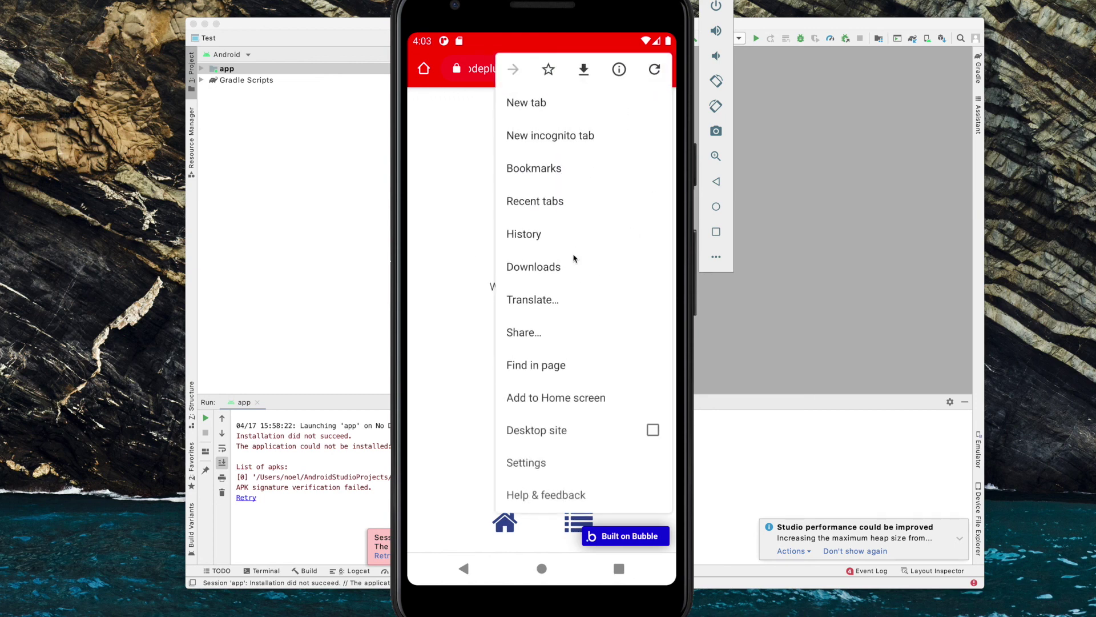
click(565, 400)
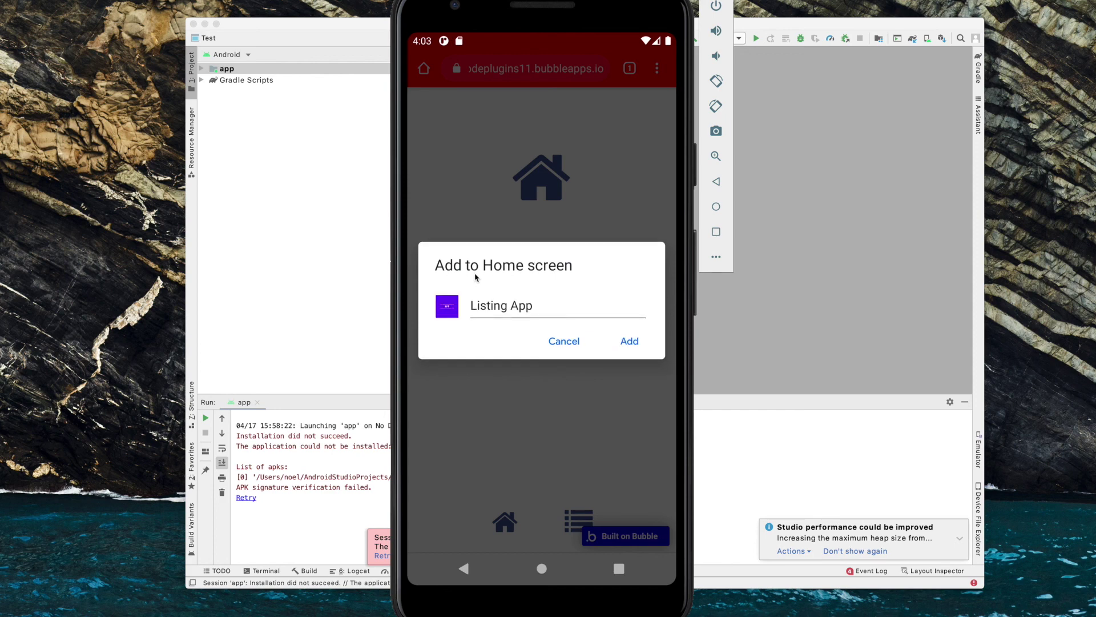
click(542, 306)
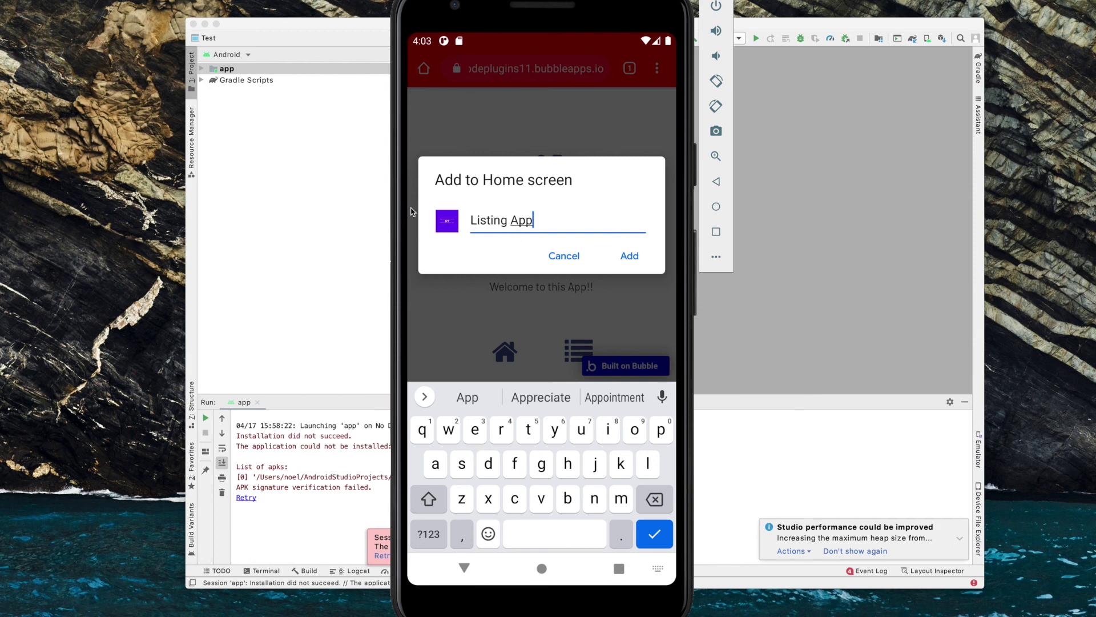
click(624, 257)
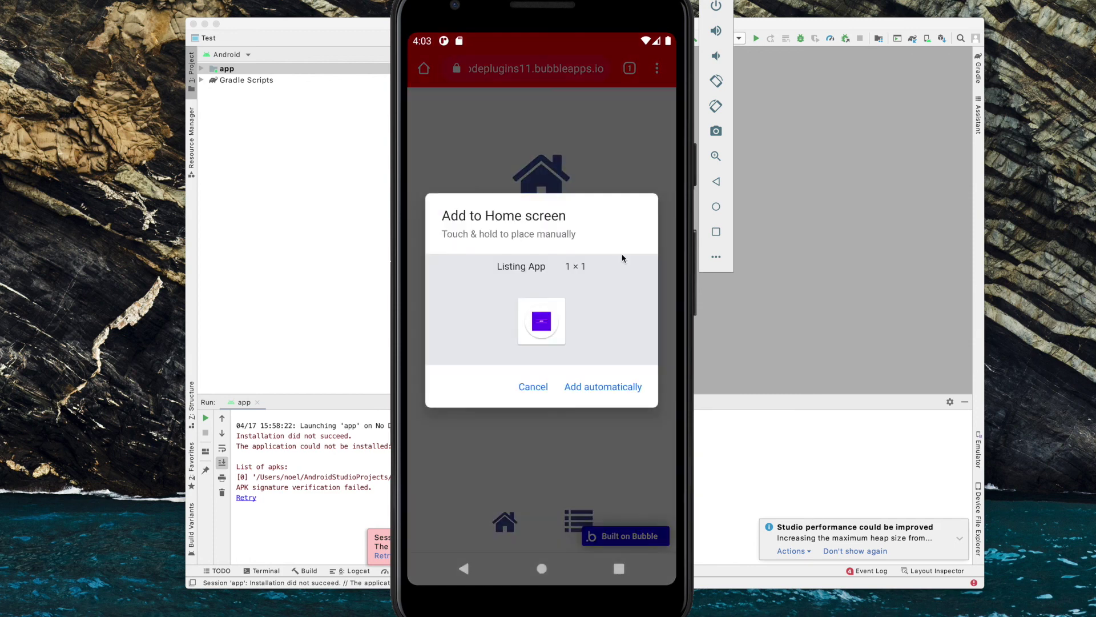
click(604, 388)
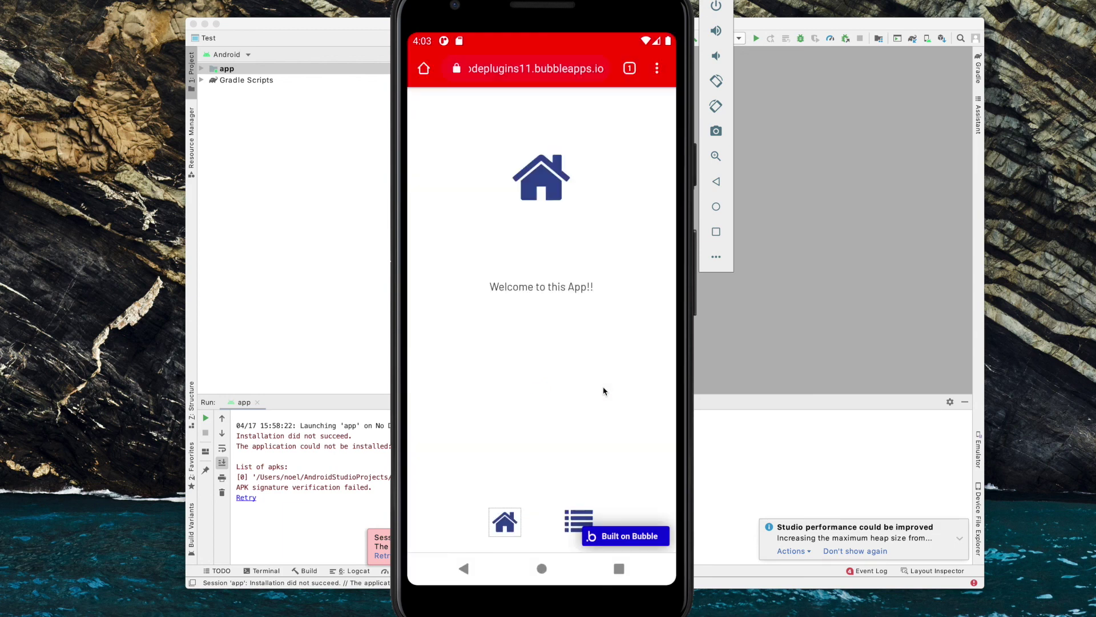
- Launch Listing App from the Android home screen and test its list and home views
click(543, 571)
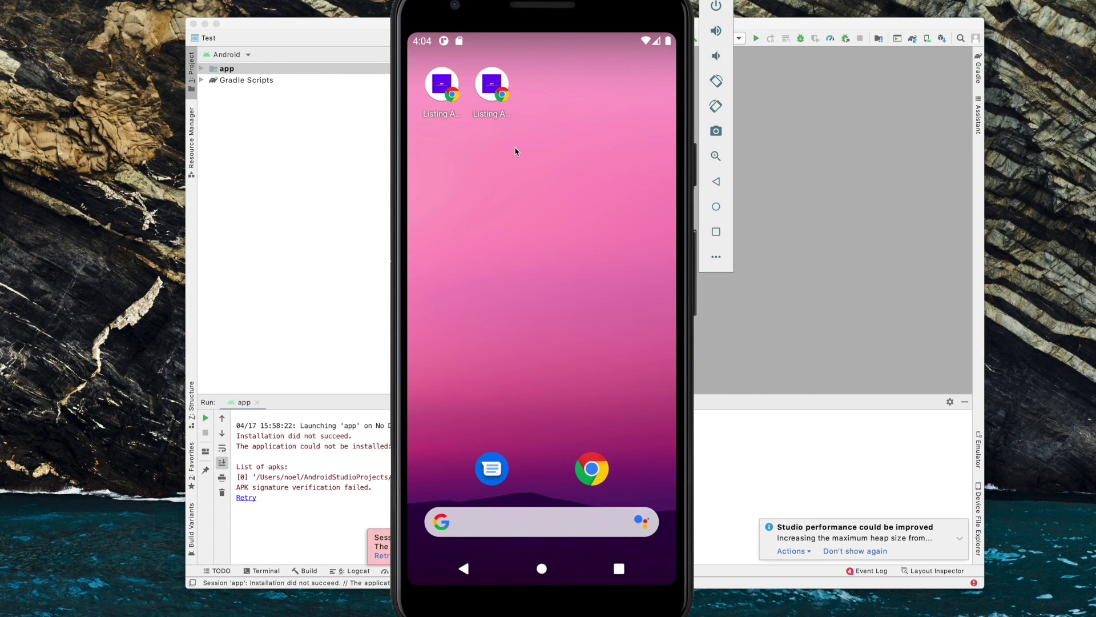
click(494, 84)
click(492, 91)
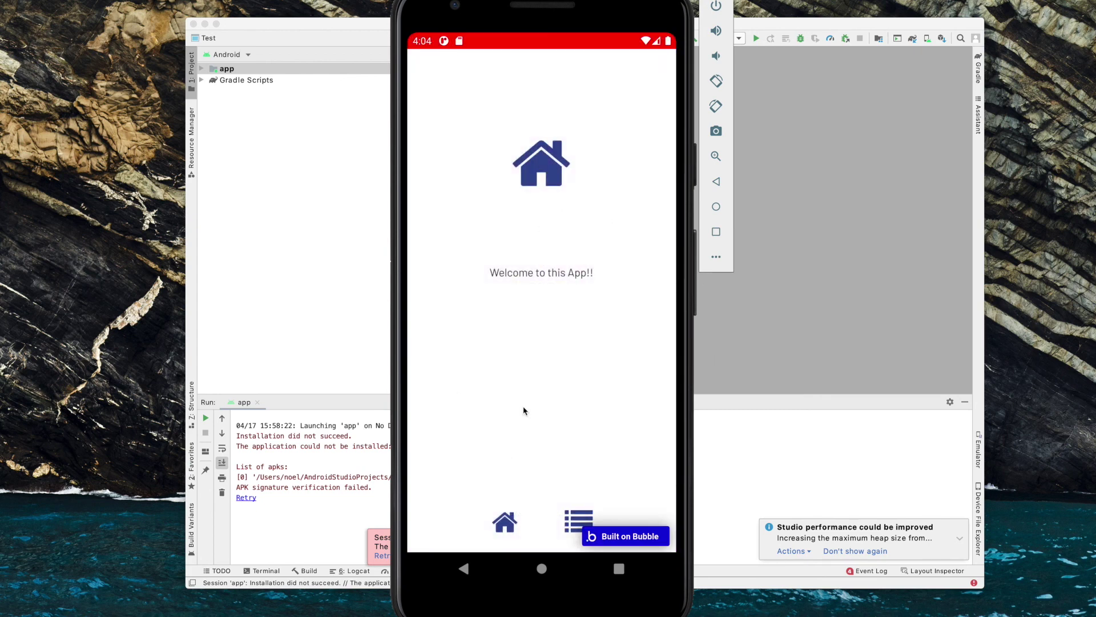
click(580, 518)
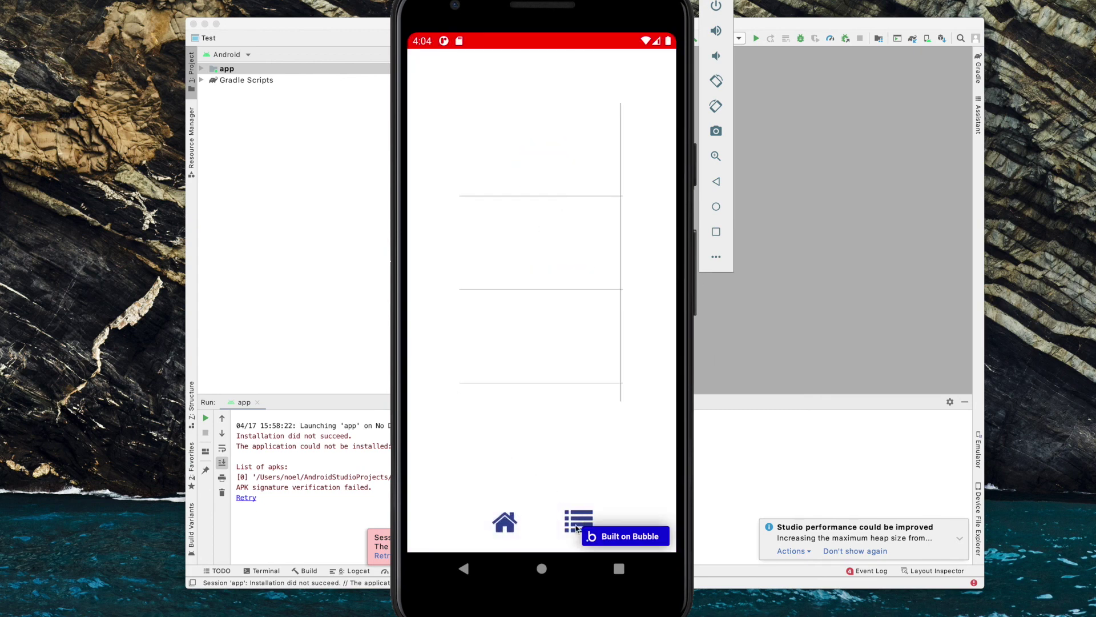
click(504, 522)
- Compare the standalone Listing App with the Chrome page in Android's recent apps overview, and reopen the standalone app
click(541, 568)
click(619, 568)
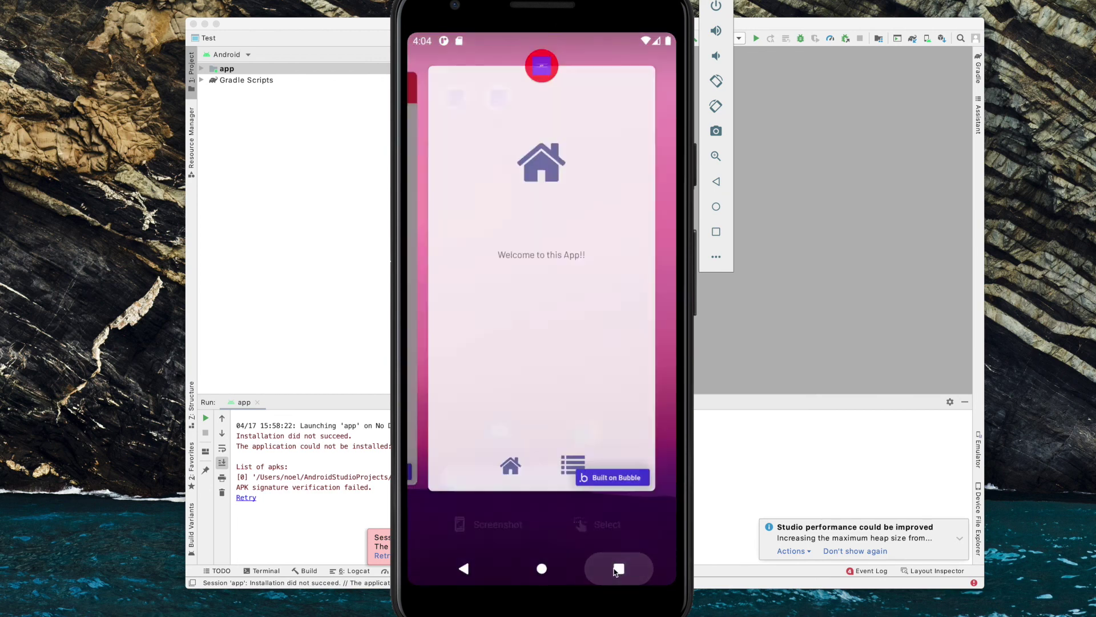
drag(557, 403, 625, 395)
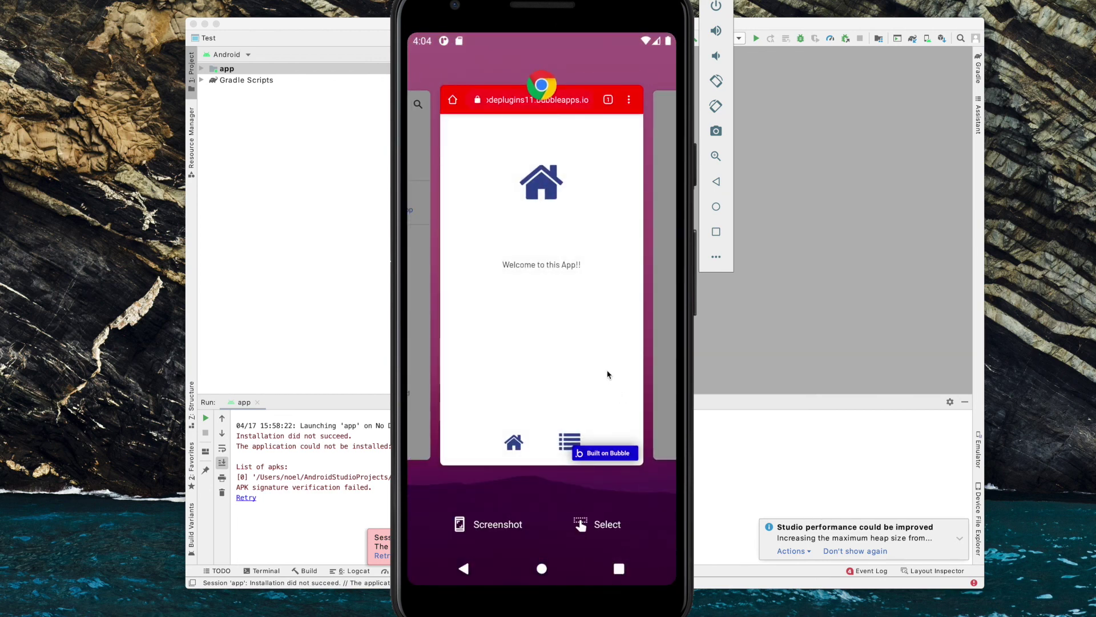
drag(568, 134, 551, 96)
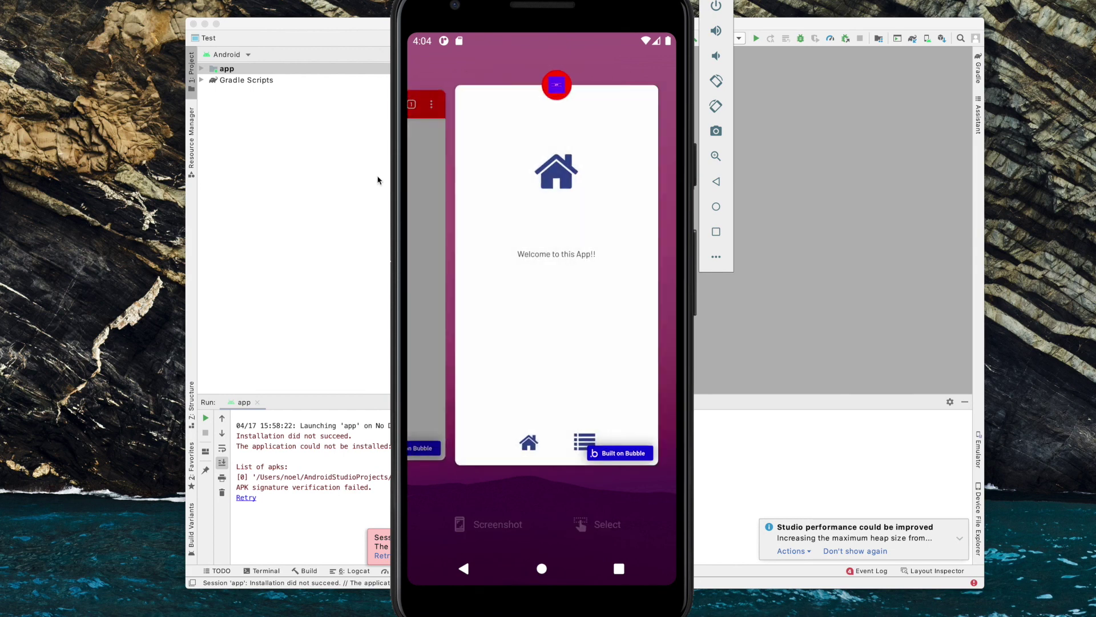
click(577, 205)
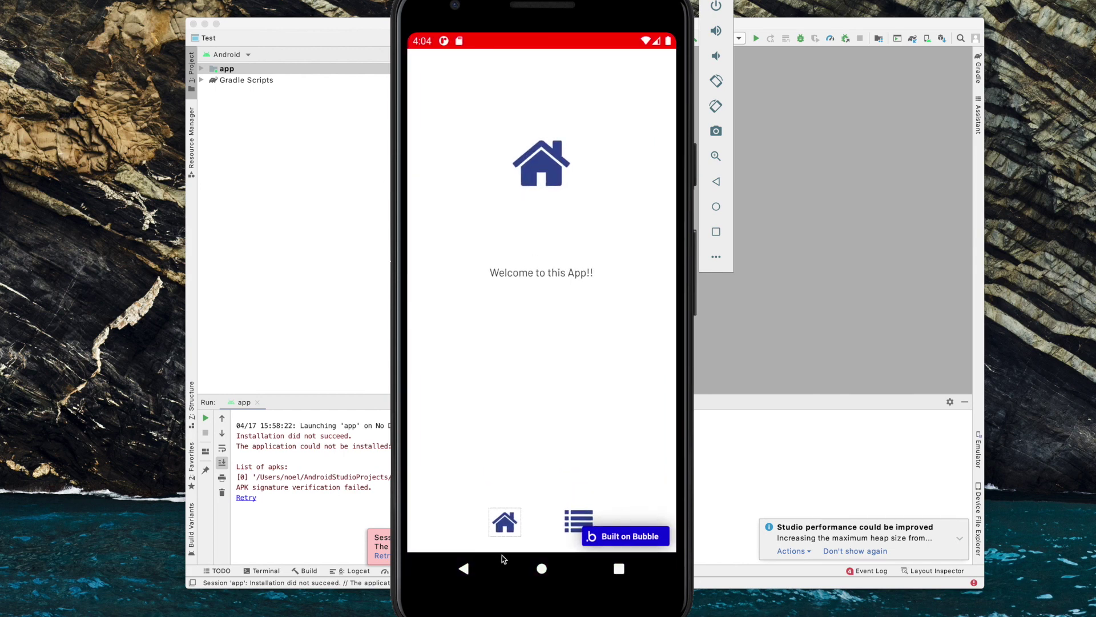
- Check the list and home views in the reopened Listing App and return to the Android home screen
click(568, 520)
click(505, 521)
click(542, 571)
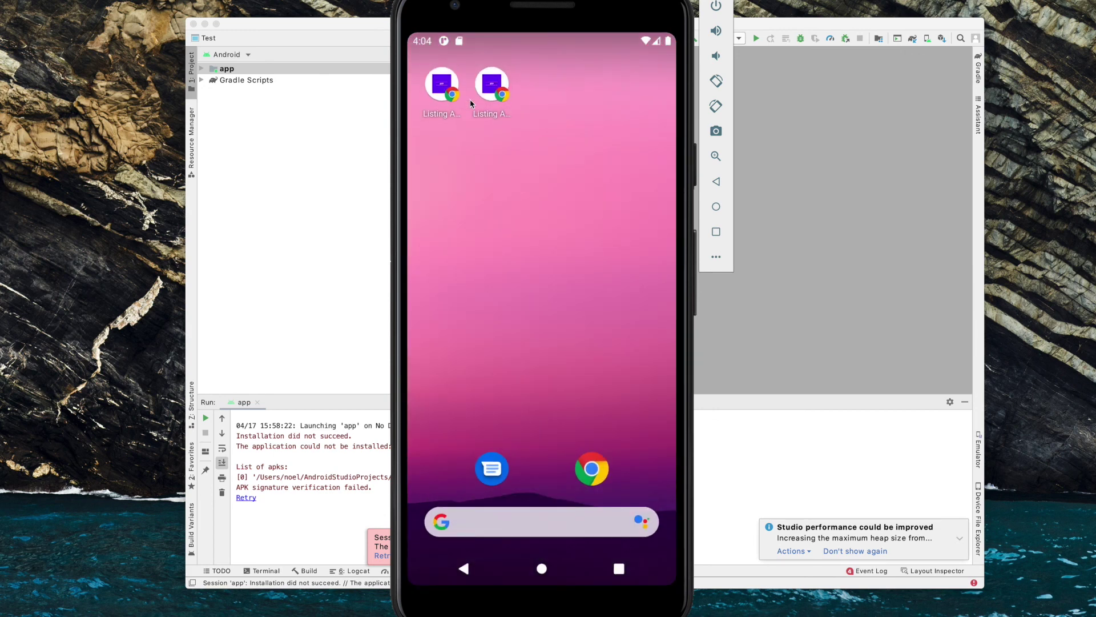
drag(527, 111, 455, 133)
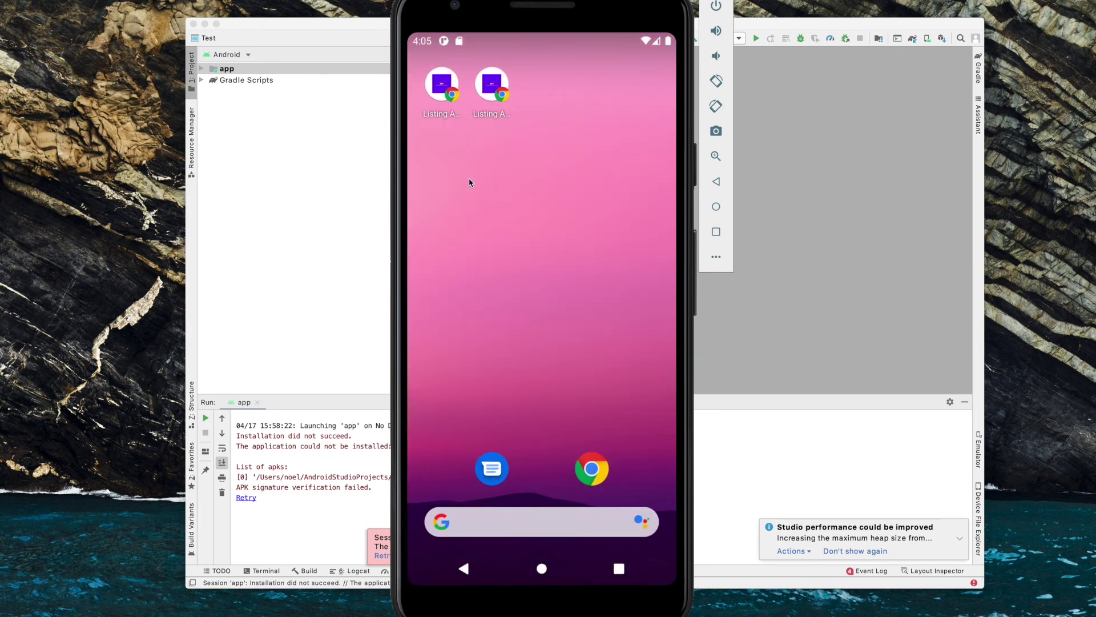